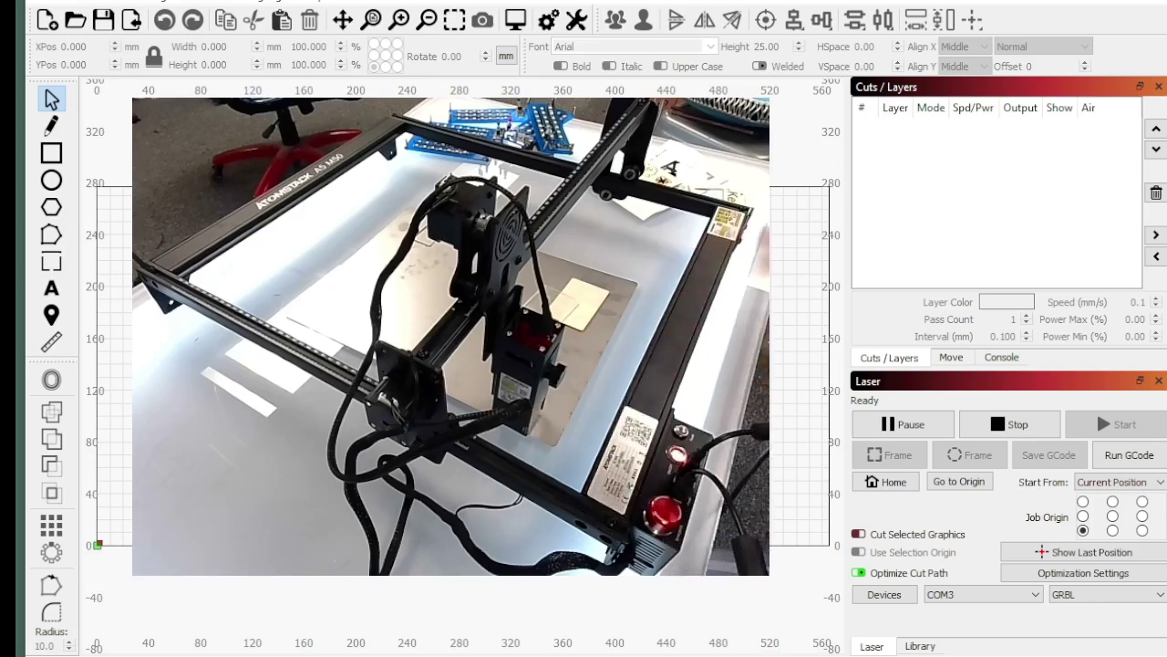
Scan for USB lasers with Find My Laser and detect the iLaser (410 x 400 mm) on COM9
left_click(903, 594)
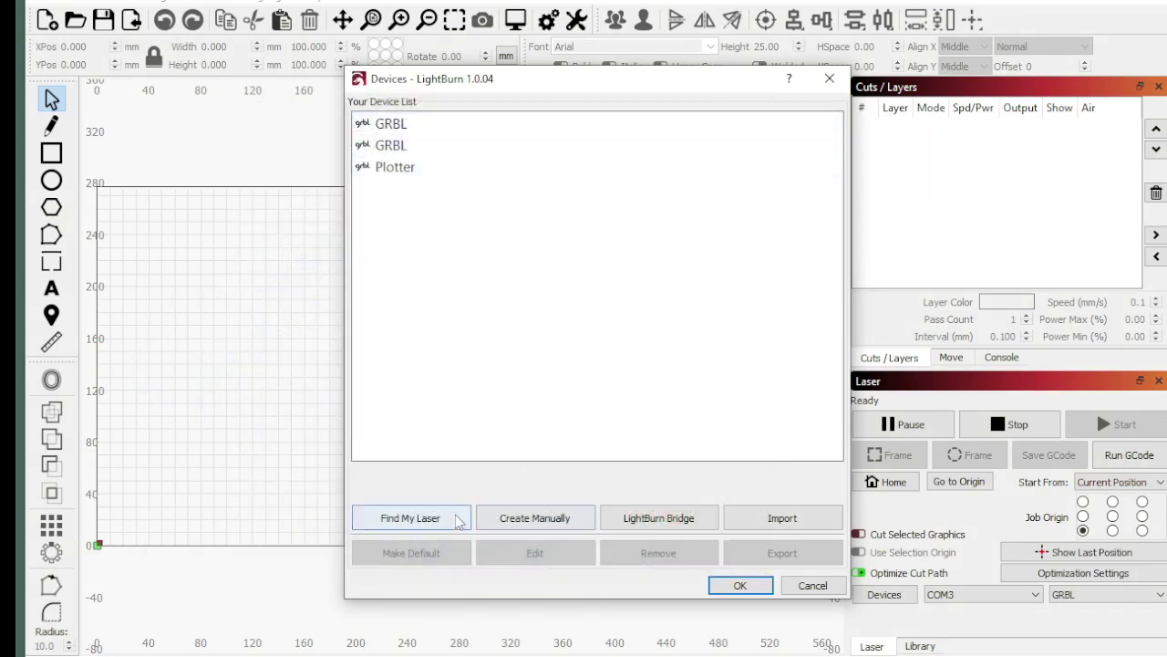
left_click(392, 522)
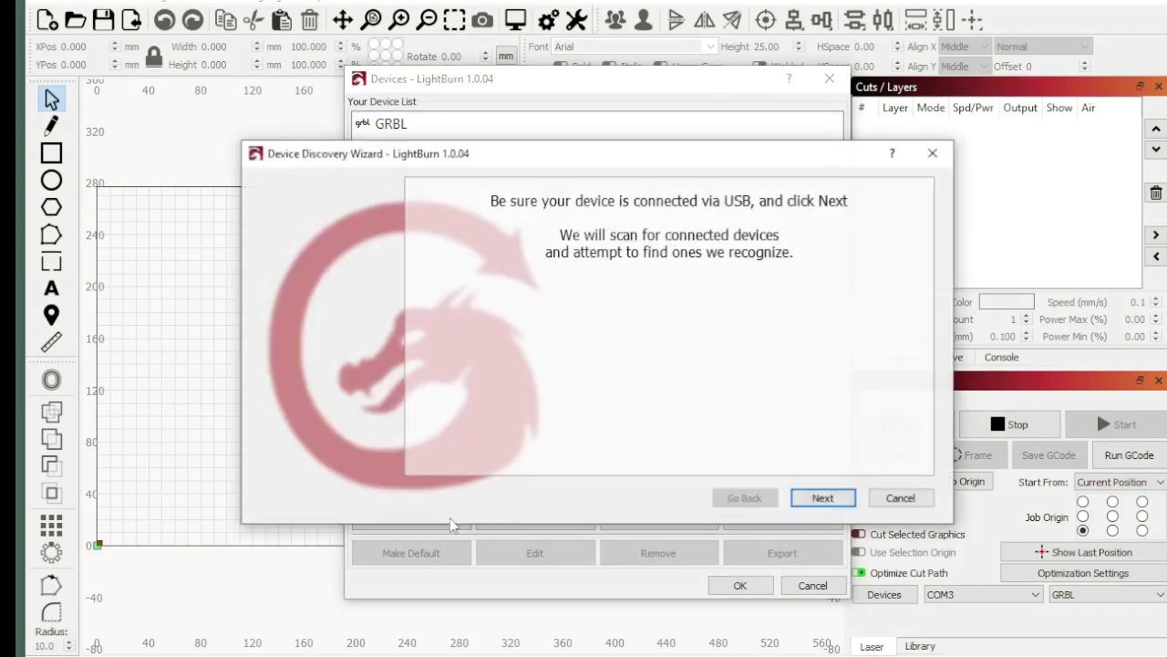
left_click(824, 499)
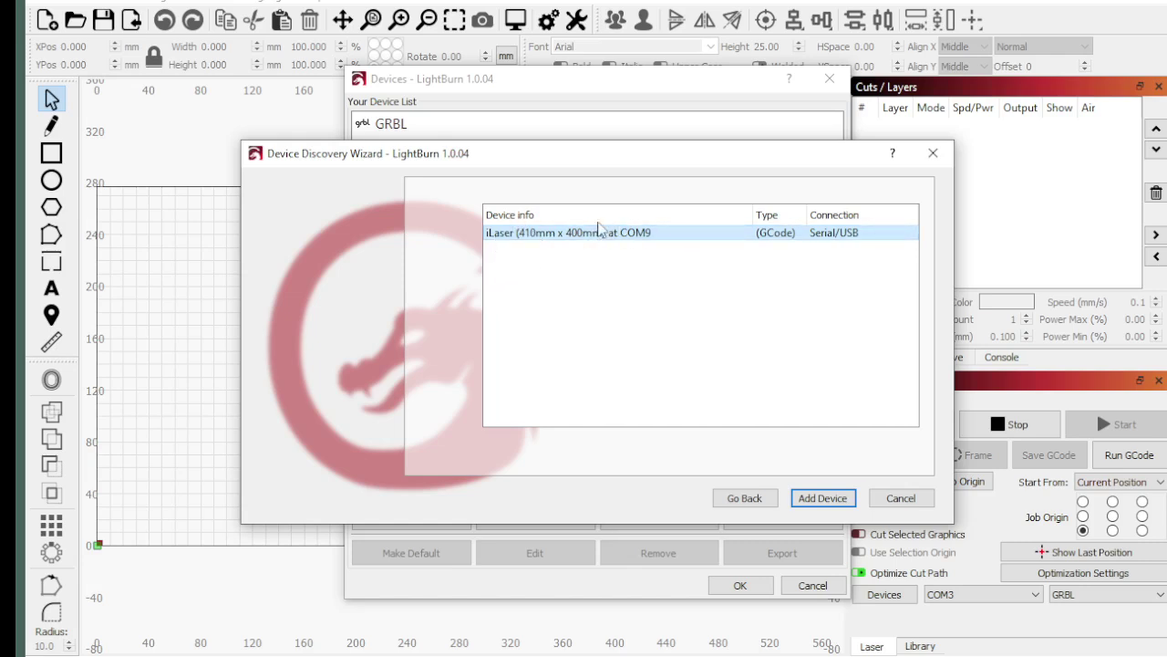
Add the iLaser as device 'AtomStack A5 M50', 410 x 400 mm, with front-left origin
left_click(813, 503)
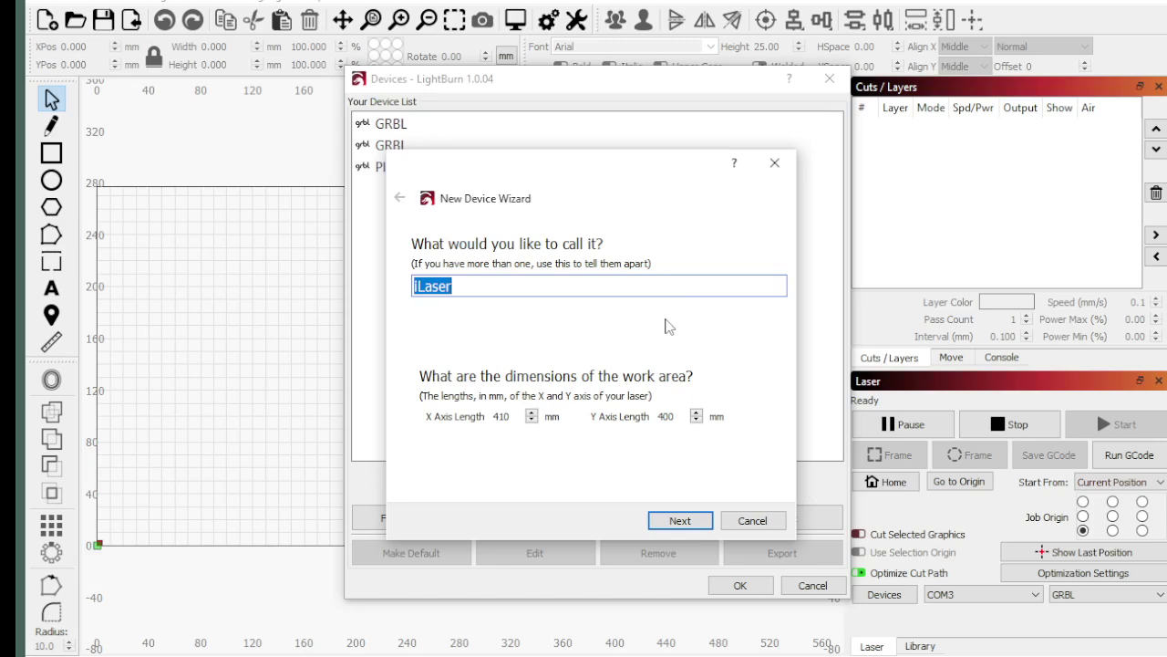
type("AtomStack A5 M50")
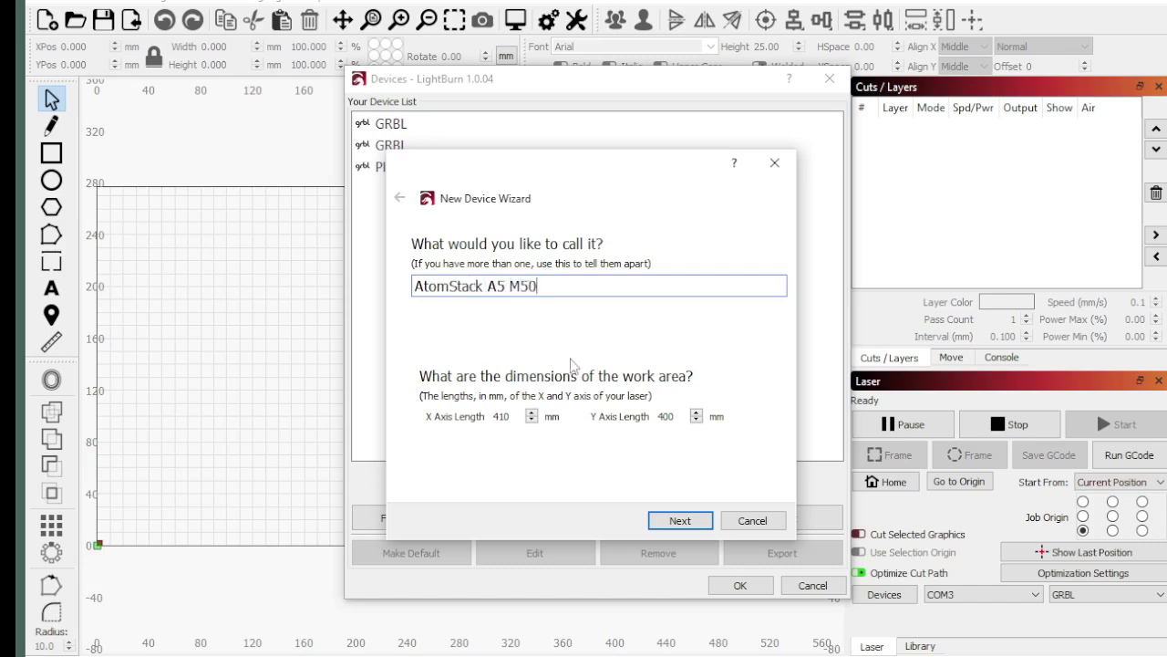
left_click(691, 520)
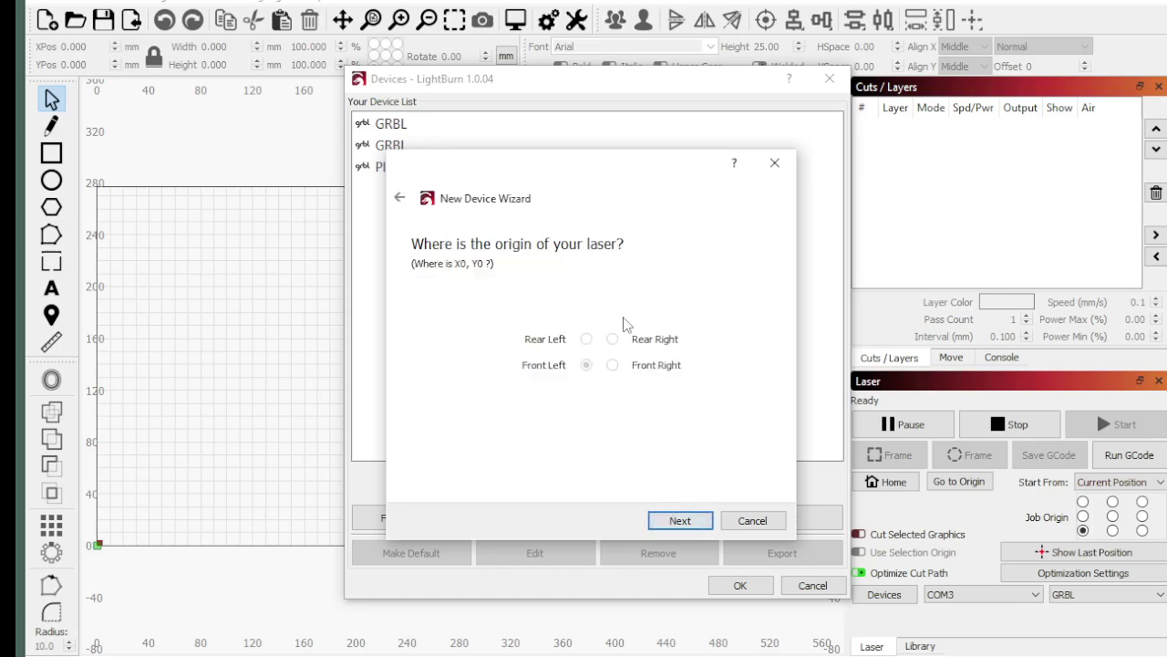
left_click(680, 521)
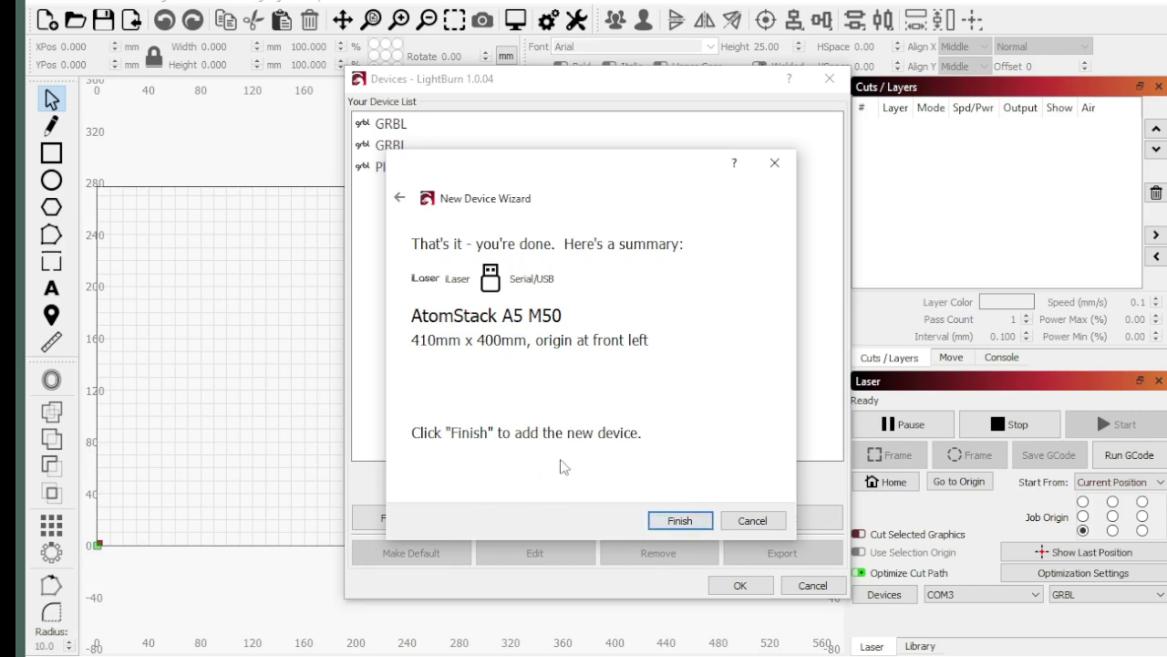
left_click(681, 521)
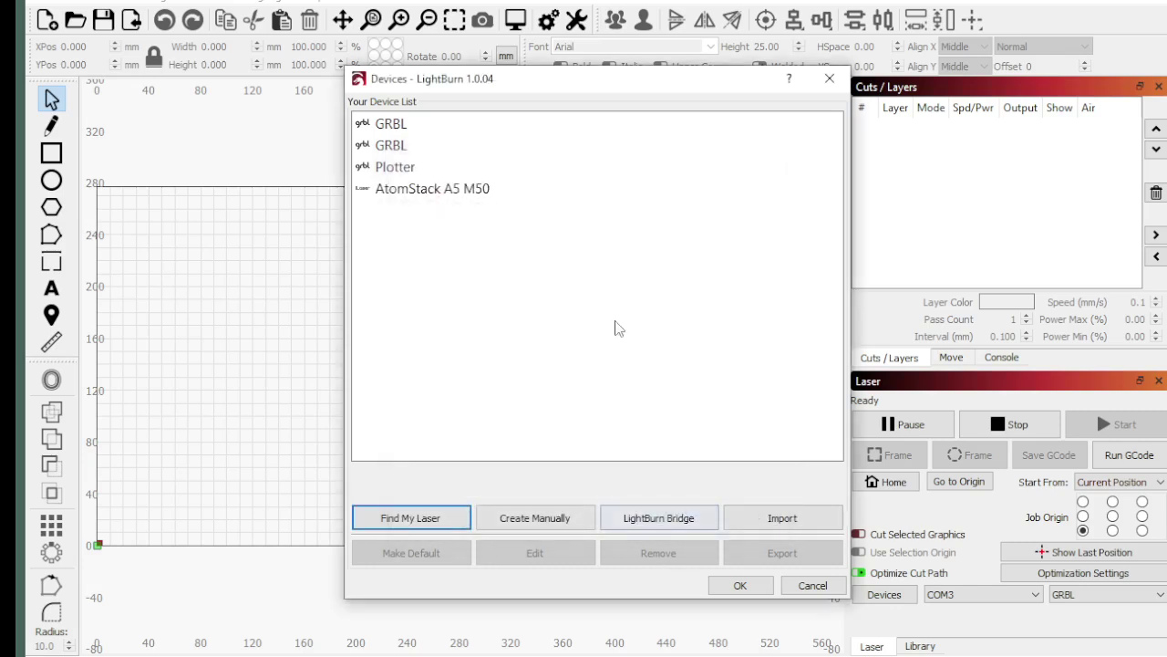
Select AtomStack A5 M50, connect through COM9 and home the laser head
left_click(453, 202)
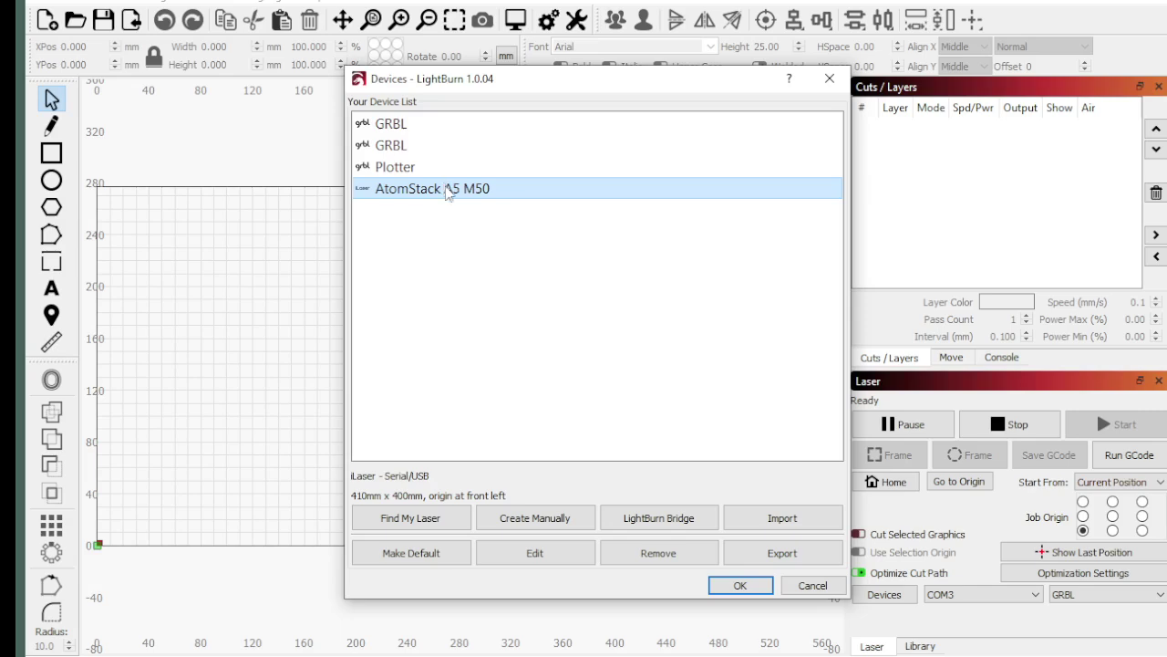
left_click(746, 587)
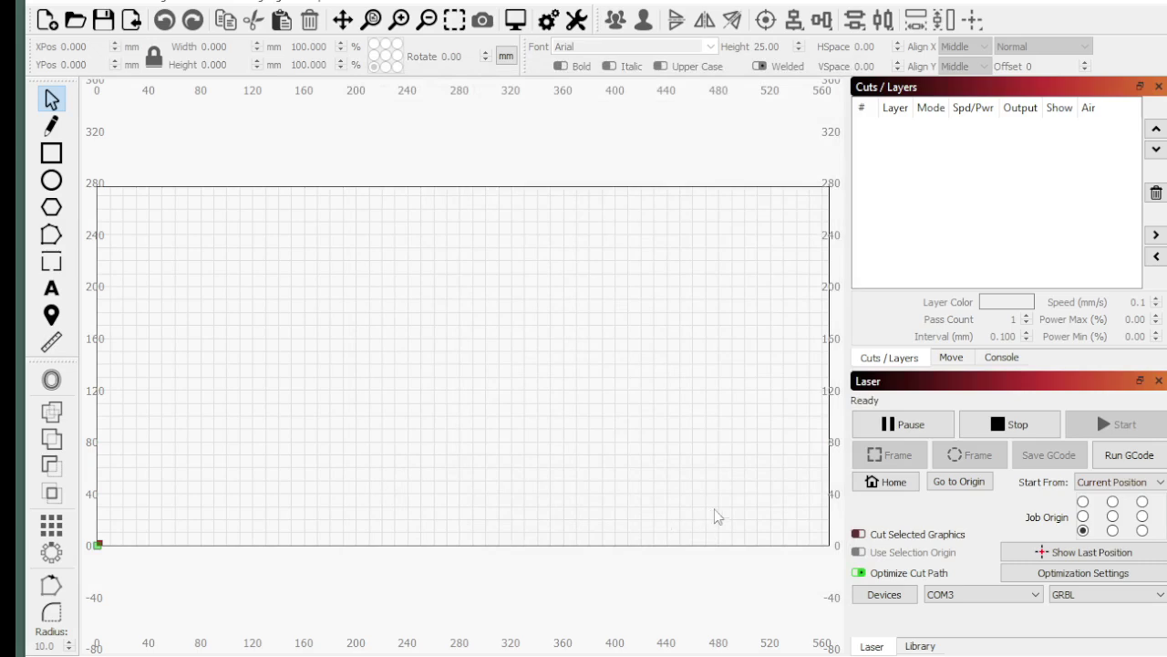
left_click(964, 590)
left_click(961, 632)
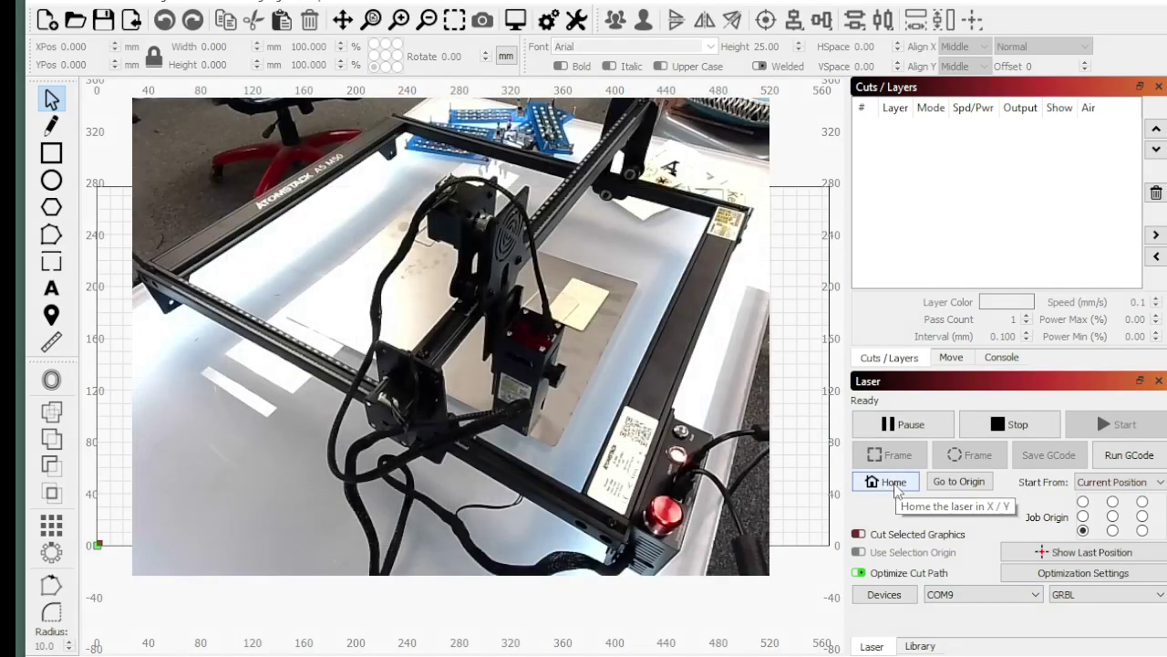
left_click(895, 484)
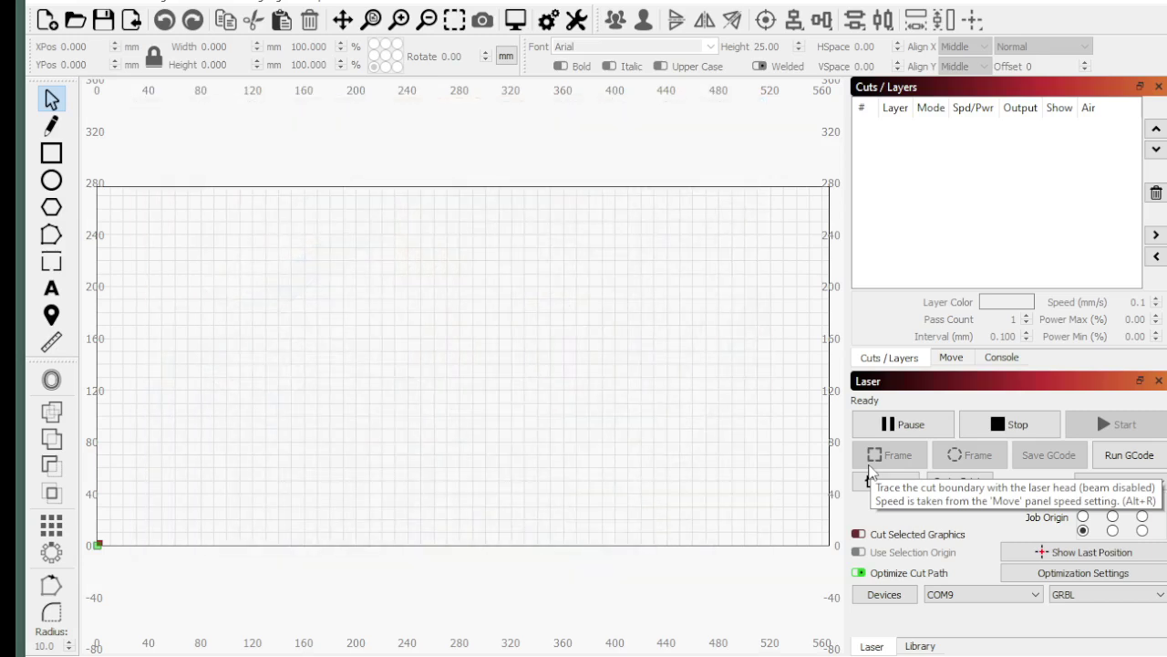
Send $$ in the console to list the controller's GRBL settings
left_click(1001, 360)
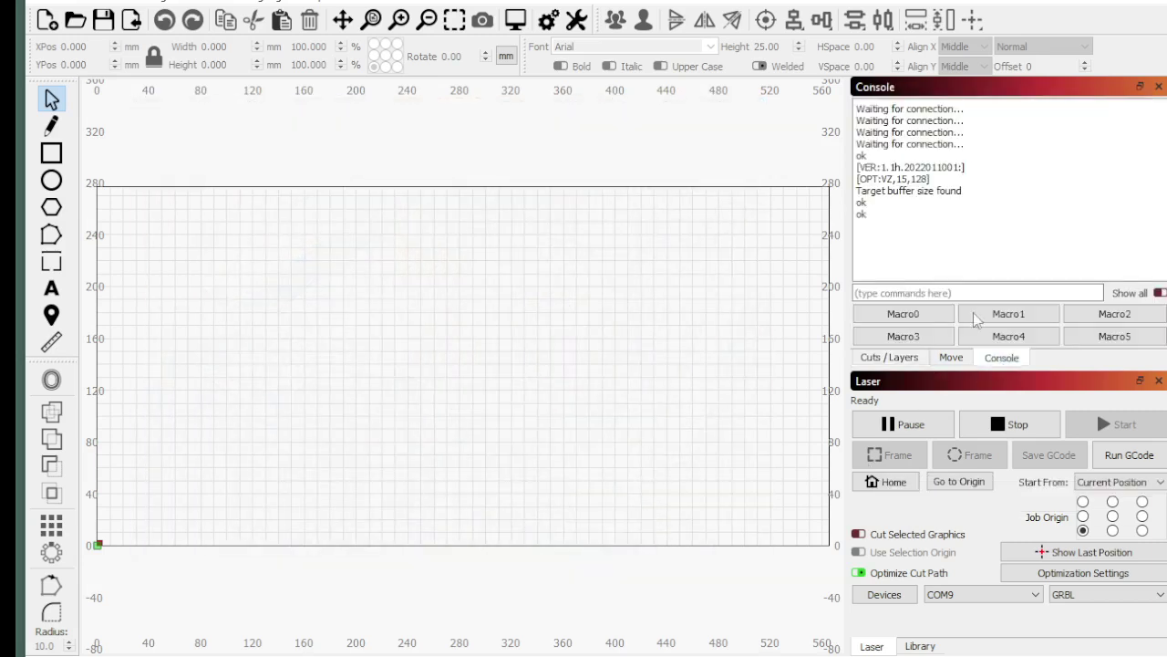
left_click(906, 286)
type("$$")
key("Return")
Highlight the $30 maximum laser power value, 1000.000
scroll(1039, 201, "up", 6)
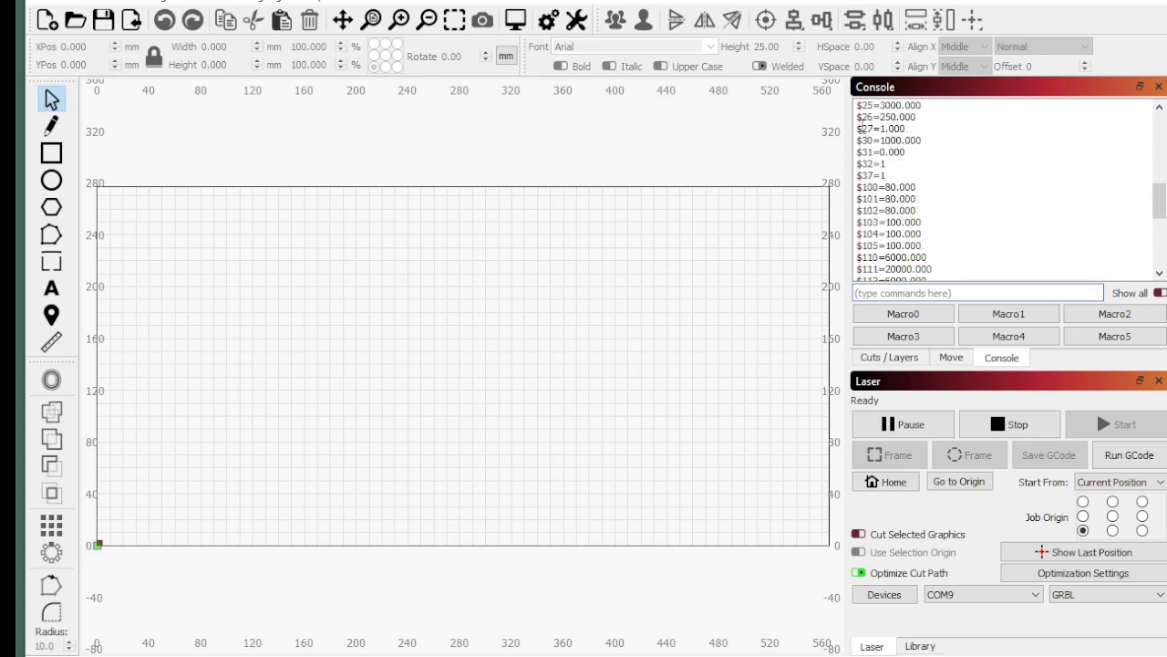
left_click_drag(856, 139, 922, 143)
left_click(933, 138)
left_click(928, 143)
left_click_drag(882, 141, 975, 142)
left_click(96, 3)
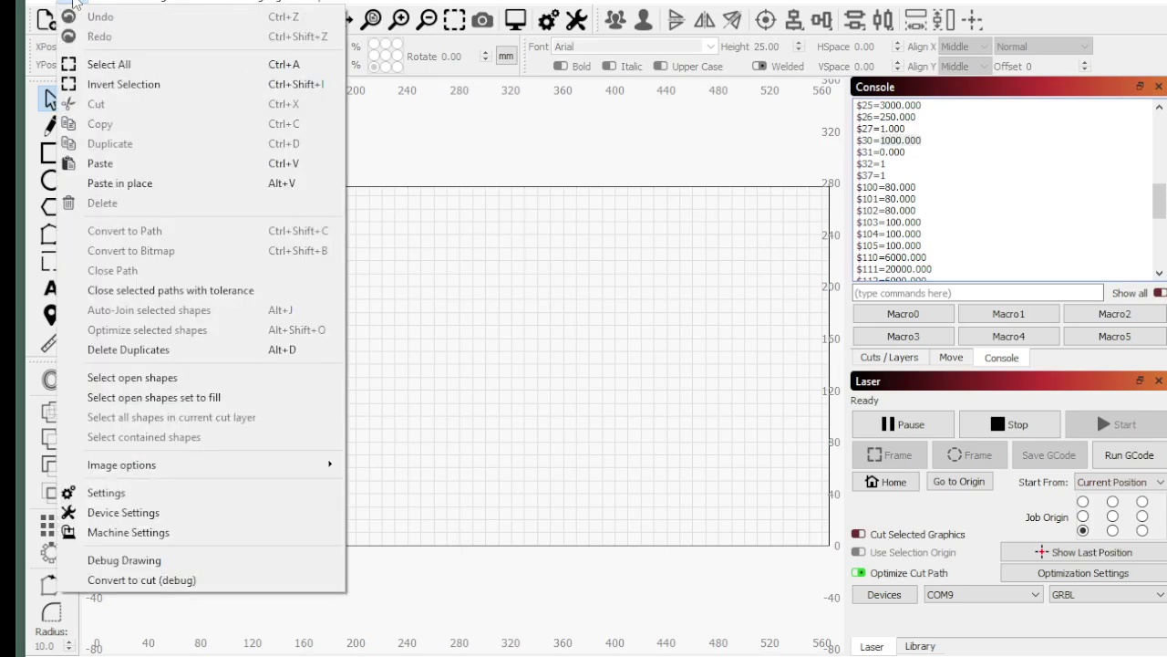
In Device Settings, confirm S-value max is 1000 and set air assist to M8
left_click(152, 514)
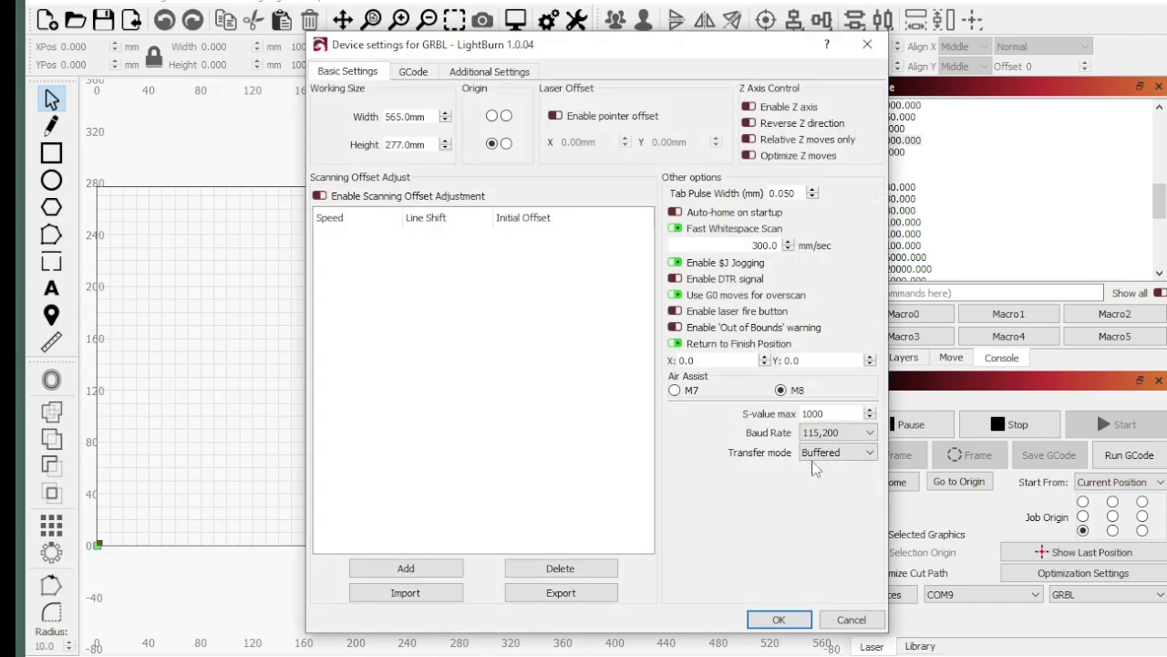
double_click(829, 415)
left_click(781, 390)
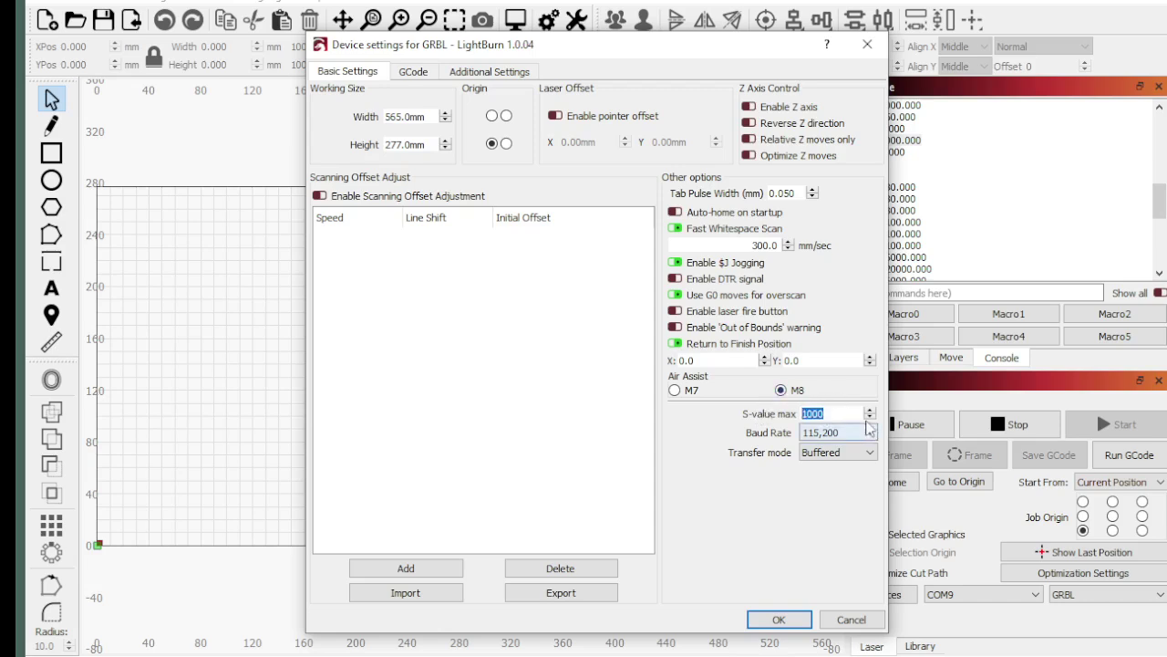
left_click(829, 412)
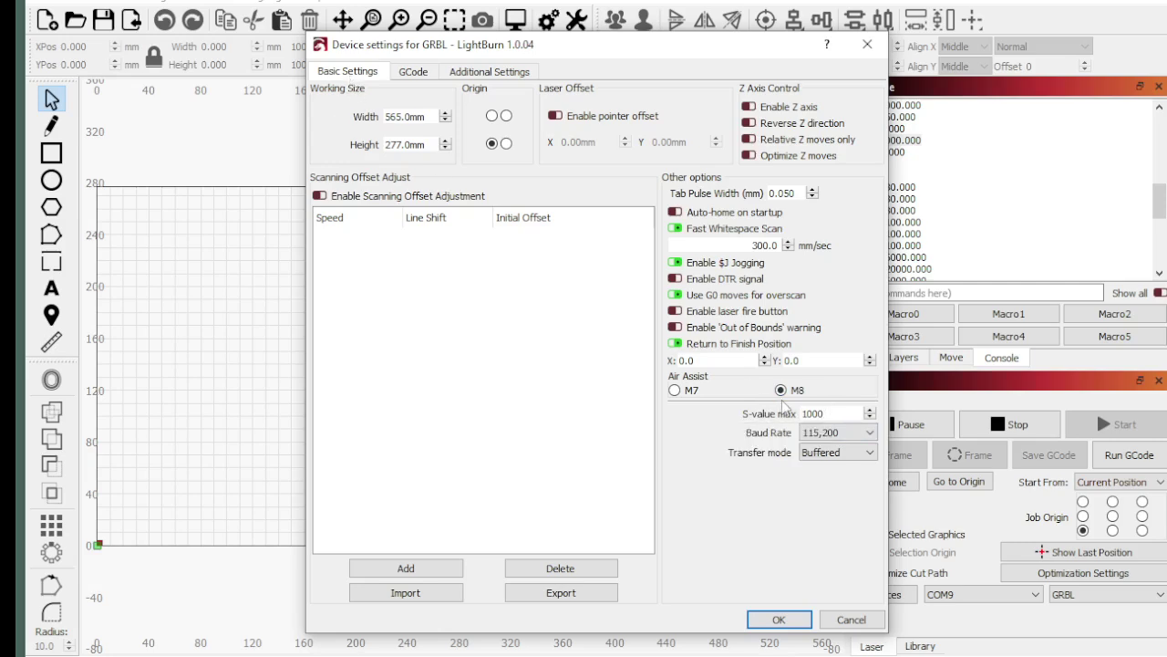
double_click(829, 412)
left_click(676, 212)
Save and close the device settings, then scroll through the console's settings list
left_click(777, 618)
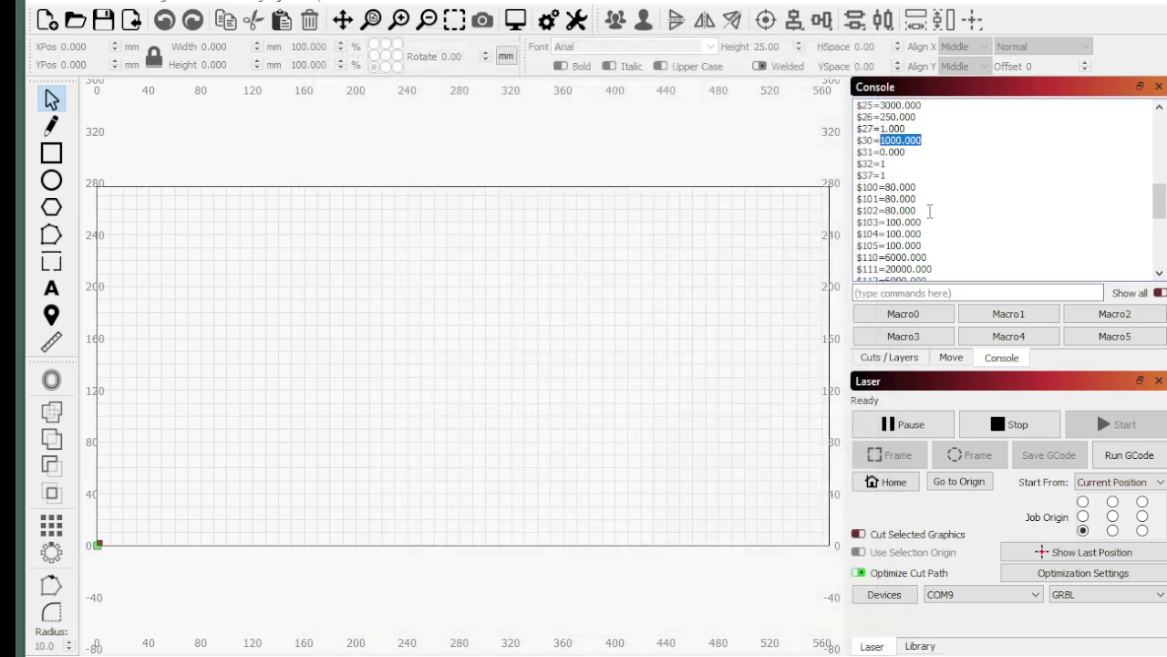
scroll(928, 209, "up", 2)
scroll(920, 204, "down", 2)
scroll(916, 202, "down", 1)
Highlight the $111 value 20000.000 and return to the Cuts / Layers list
left_click_drag(887, 234, 957, 234)
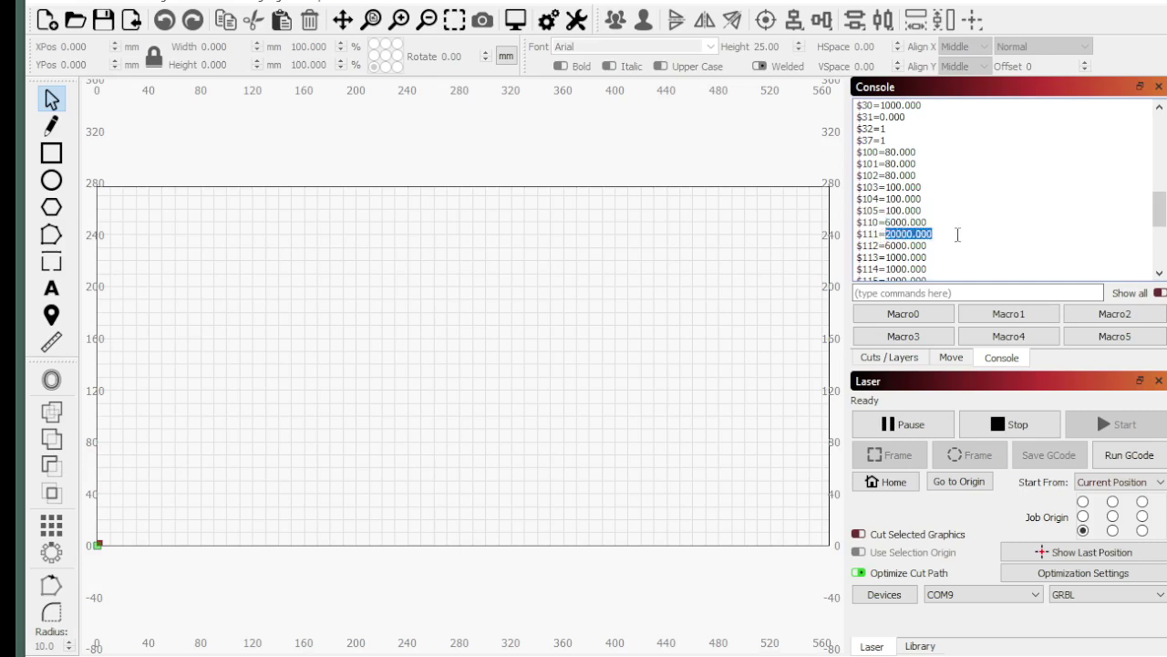
left_click(946, 237)
scroll(936, 238, "down", 1)
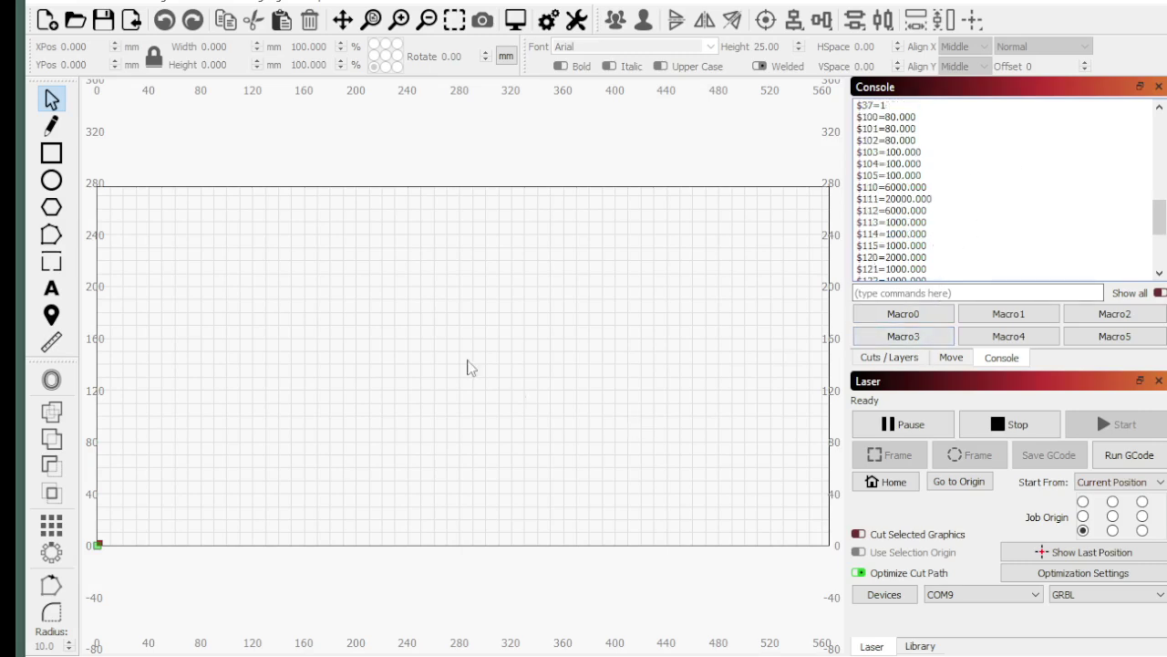
left_click(909, 354)
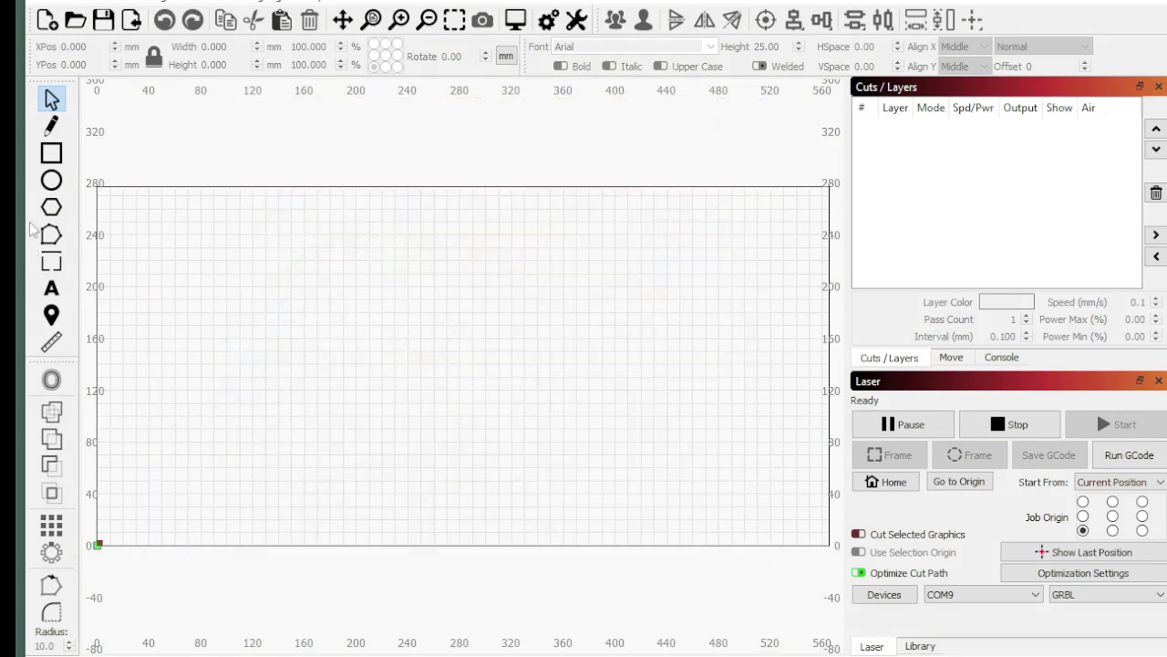
left_click(51, 153)
mouse_move(191, 317)
left_mouse_down()
mouse_move(383, 403)
mouse_move(328, 383)
left_mouse_up()
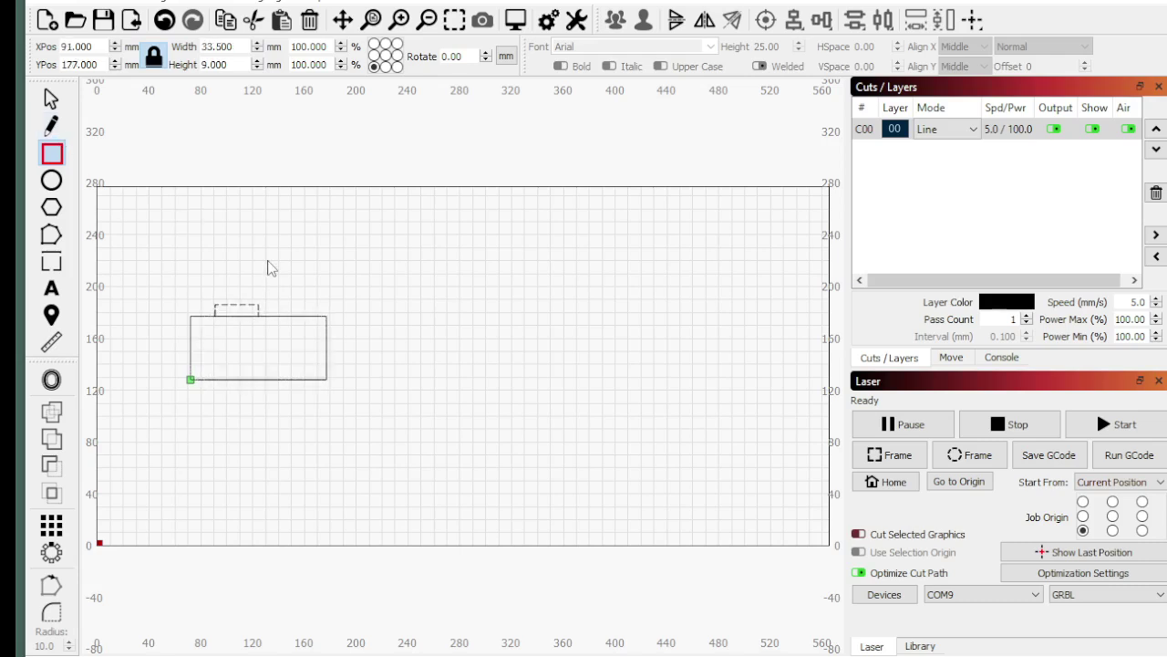
left_click_drag(266, 258, 292, 261)
left_click_drag(302, 245, 348, 253)
left_click_drag(227, 154, 311, 284)
left_click_drag(311, 285, 327, 330)
left_click_drag(188, 258, 246, 304)
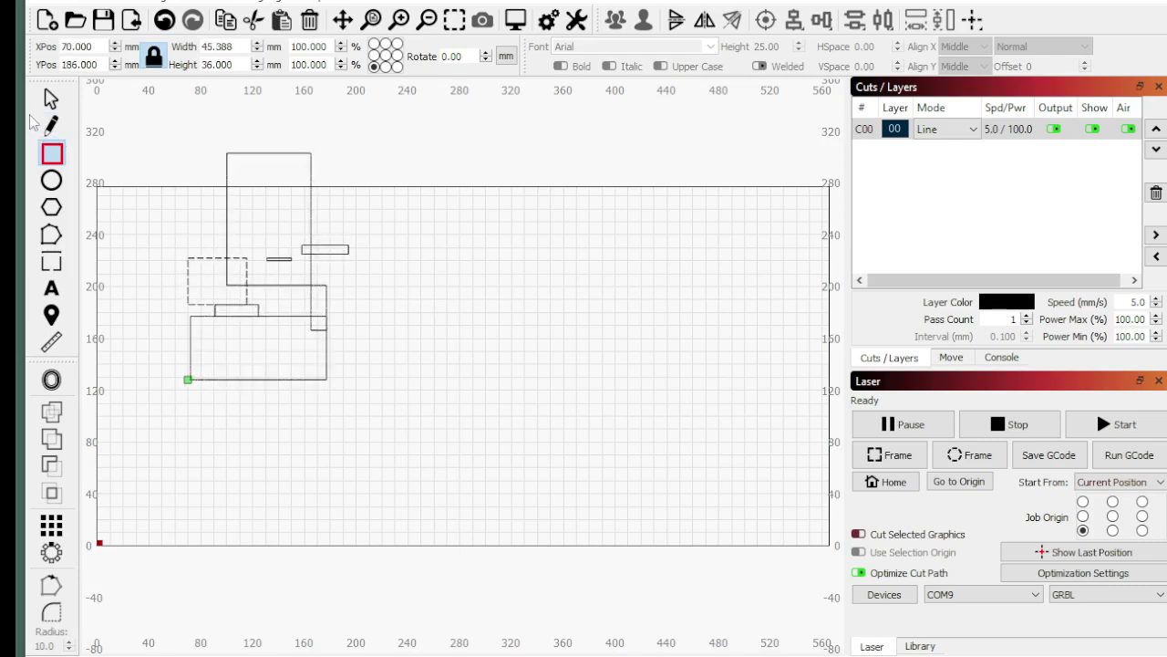
left_click(51, 98)
left_click_drag(116, 108, 355, 338)
key("Delete")
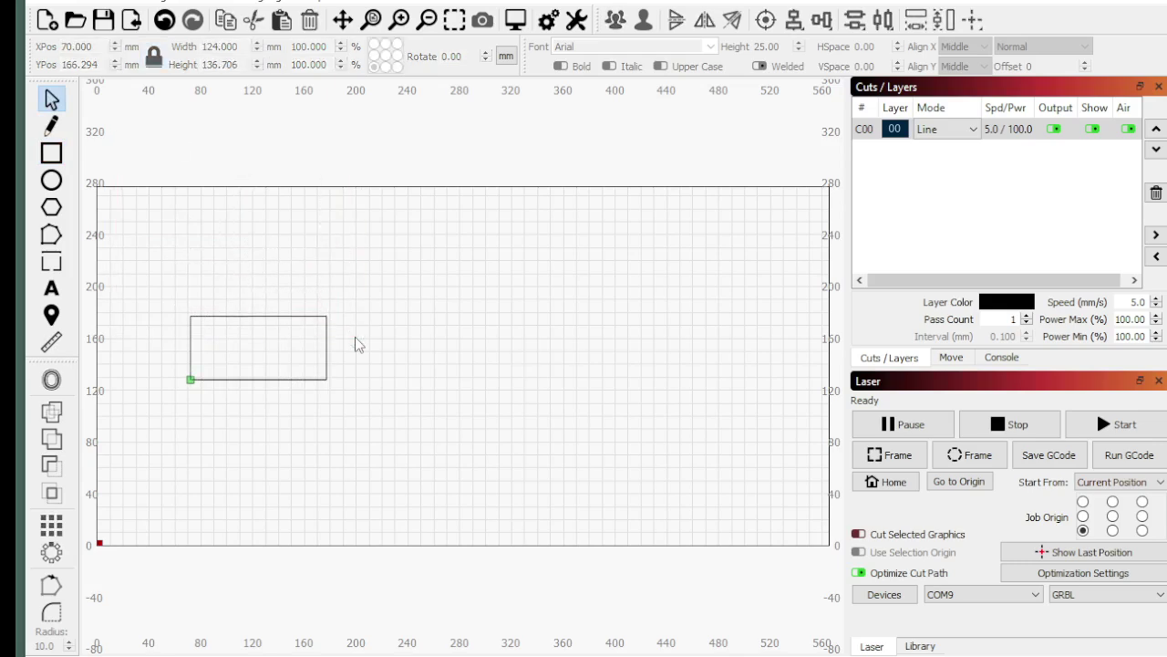
left_click(51, 153)
left_click_drag(188, 219, 283, 272)
left_click_drag(292, 273, 314, 292)
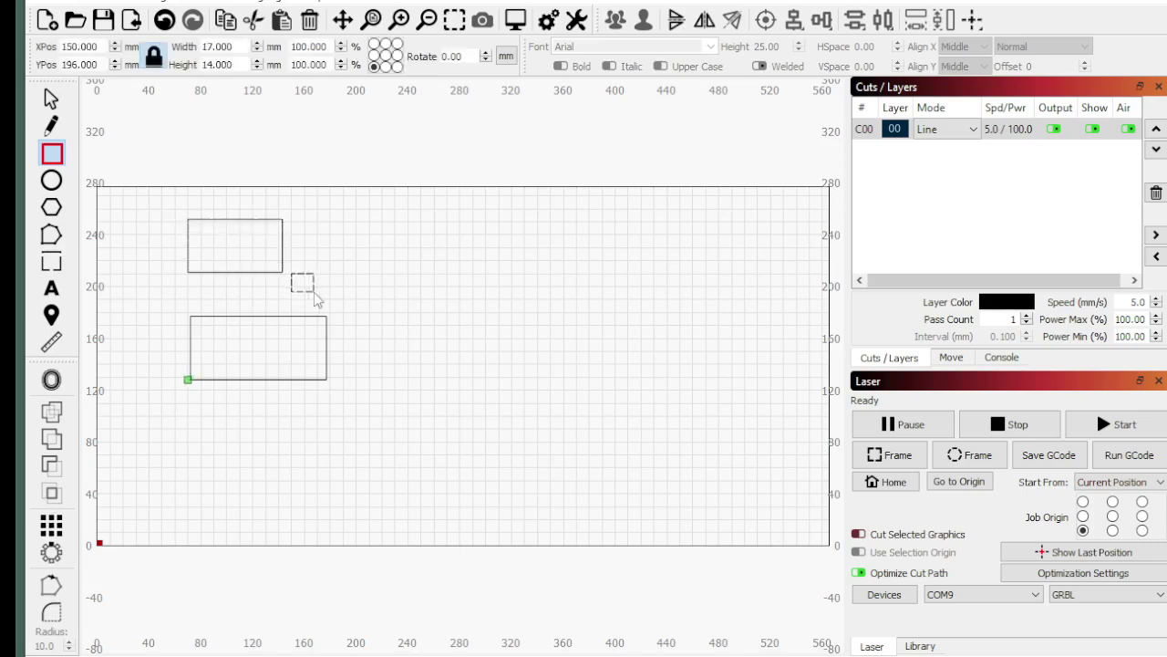
left_click_drag(215, 271, 258, 315)
left_click(51, 99)
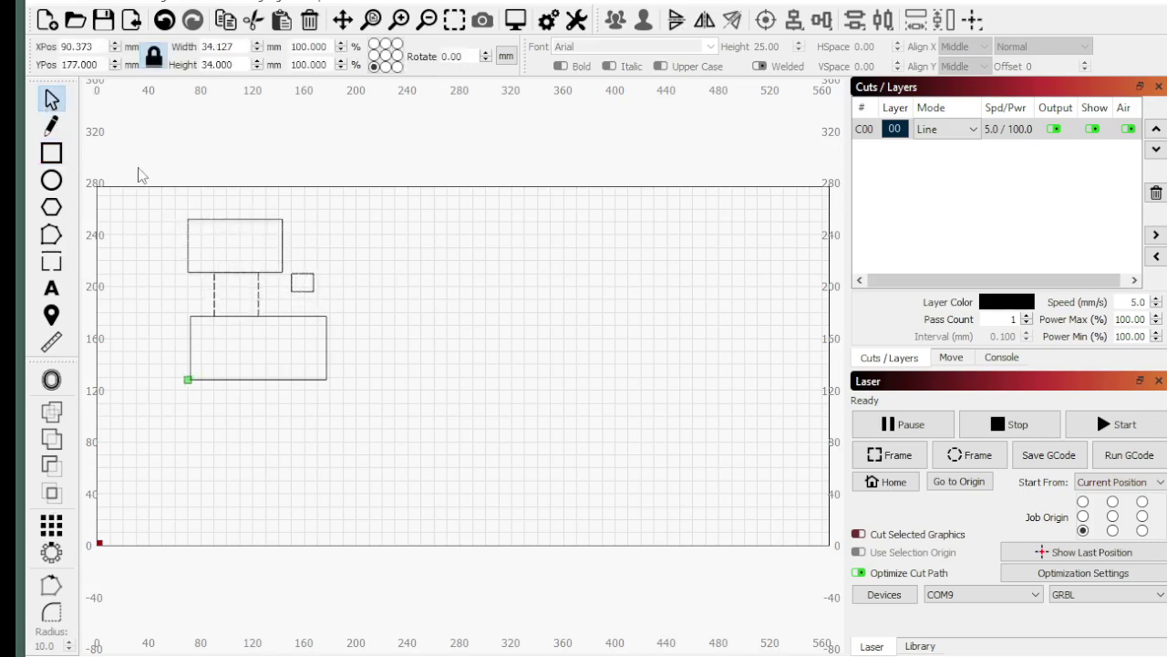
left_click_drag(168, 194, 299, 345)
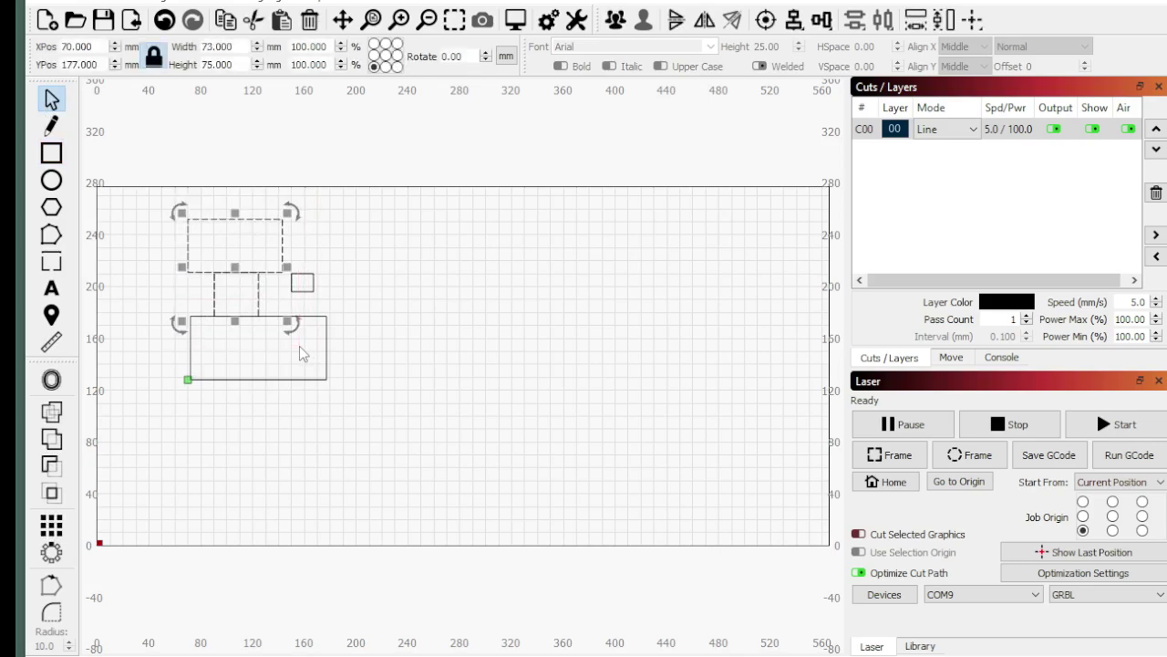
left_click(384, 230)
left_click_drag(384, 204, 269, 337)
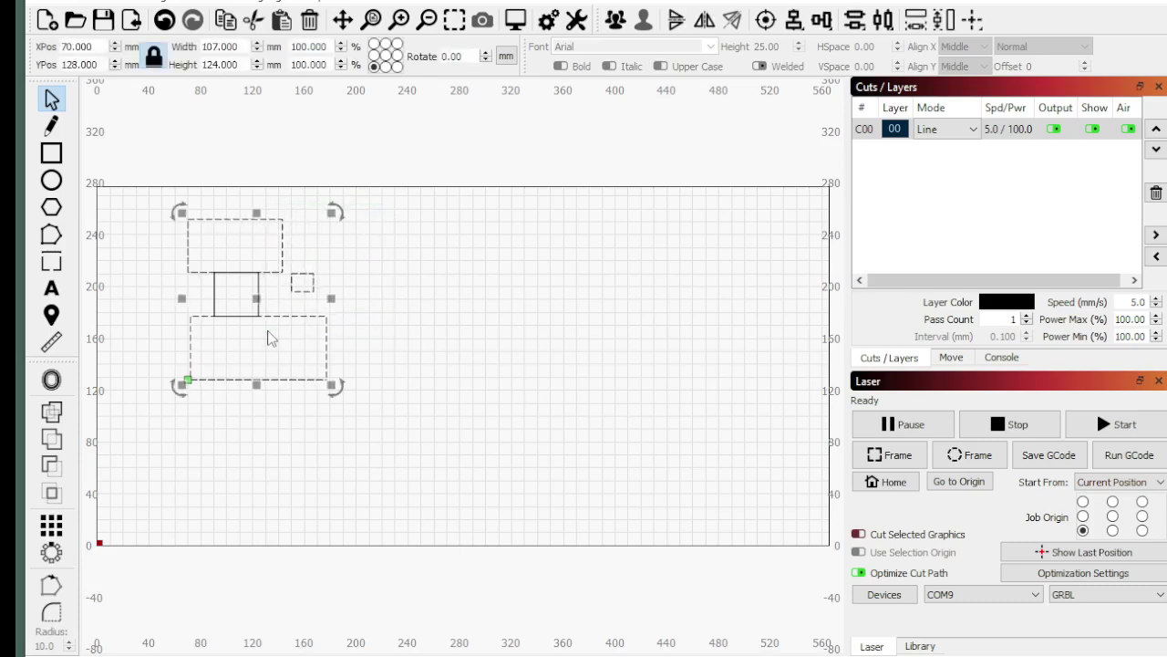
left_click(368, 224)
left_click_drag(372, 180, 279, 331)
left_click(368, 220)
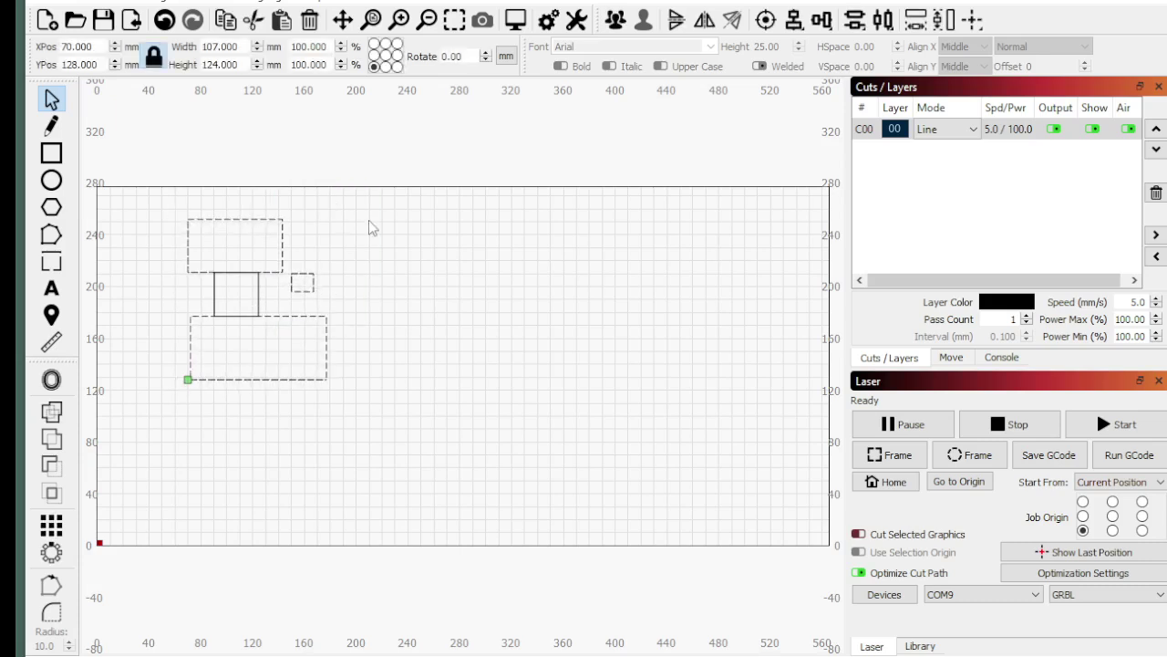
left_click_drag(369, 196, 266, 348)
left_click_drag(123, 173, 275, 337)
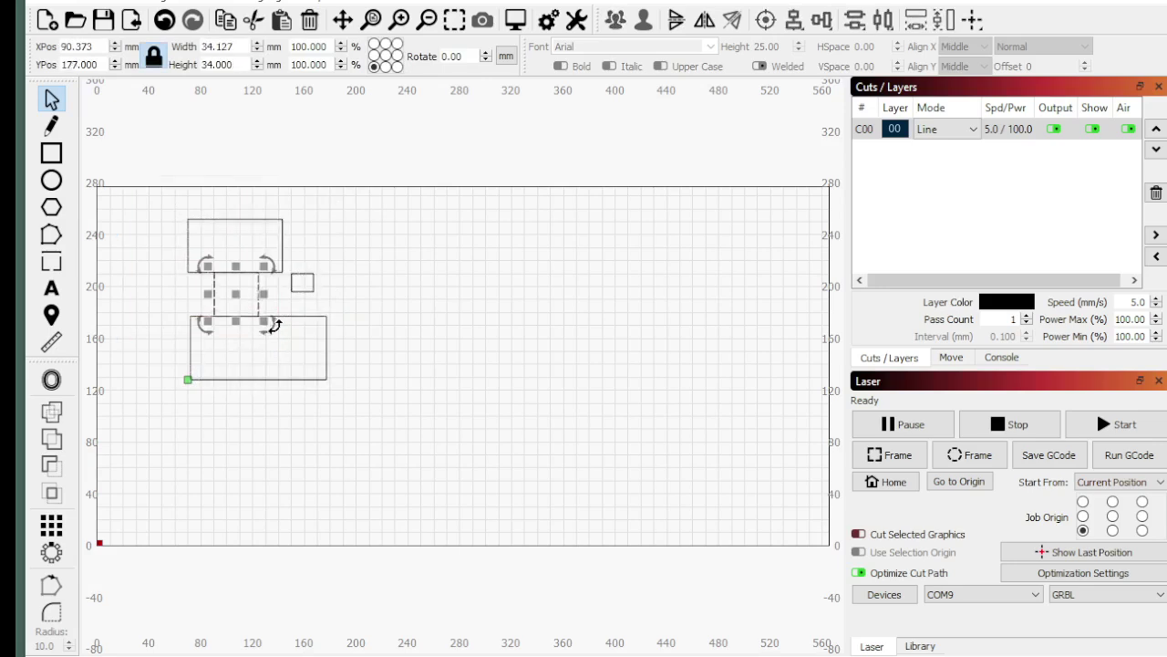
left_click_drag(434, 496, 339, 390)
left_click_drag(368, 295, 173, 183)
Delete the extra selected shapes, leaving only the rectangle
right_click(172, 182)
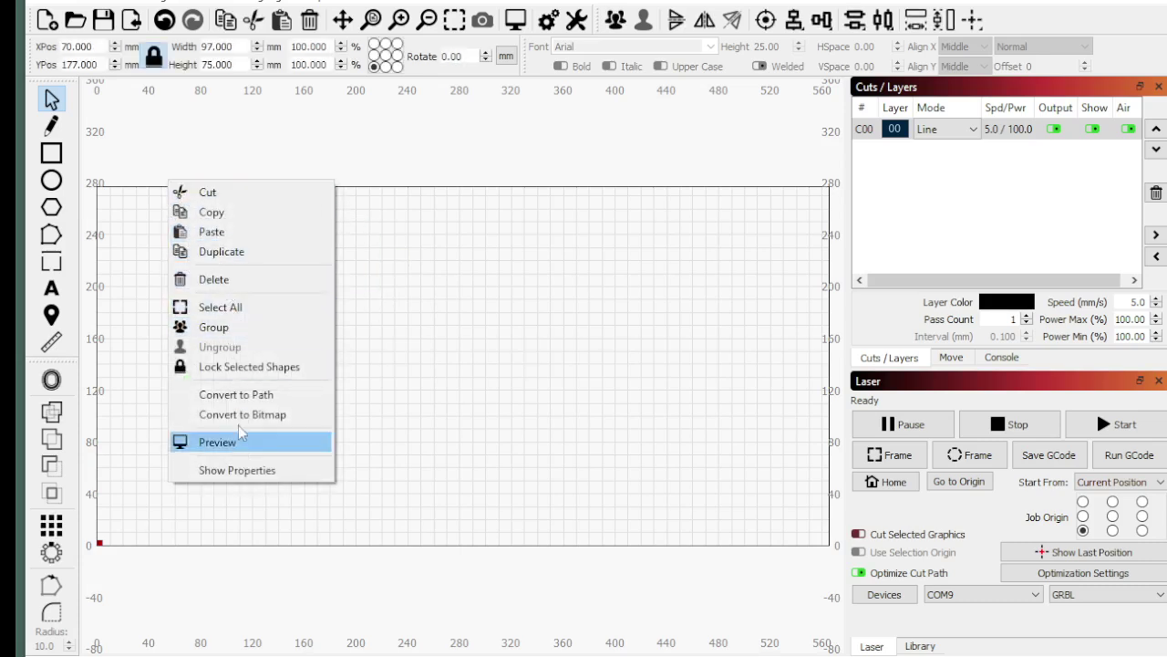
left_click(244, 280)
scroll(246, 301, "up", 5)
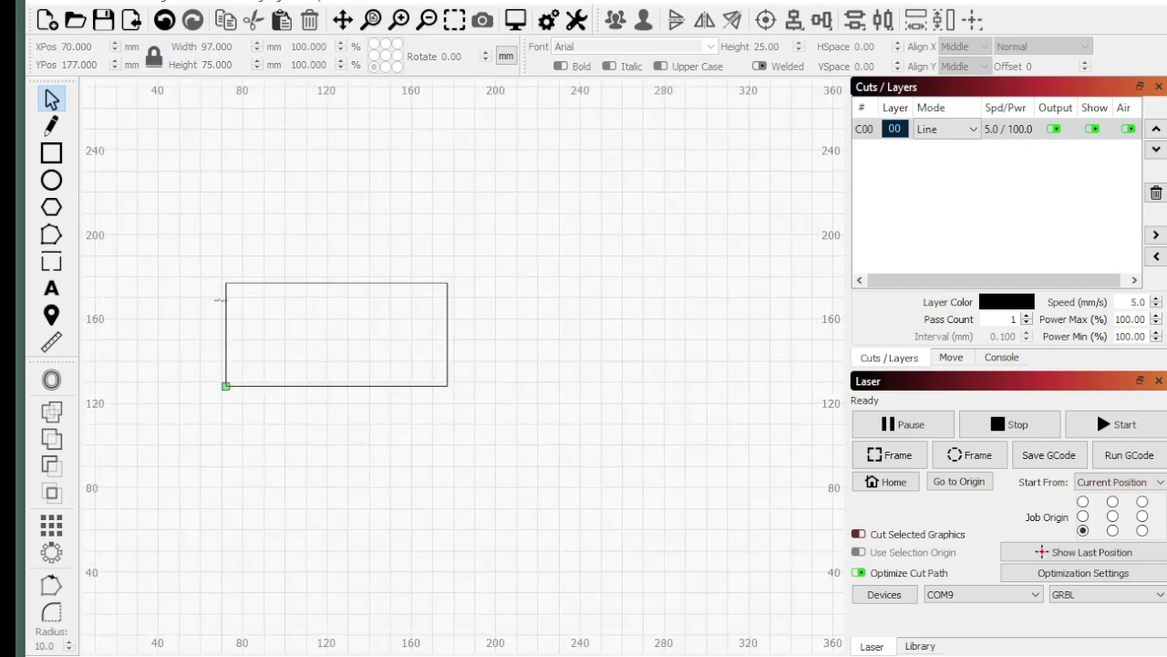
Set the rectangle's width to 50 mm, after briefly trying 2 inches
left_click(224, 300)
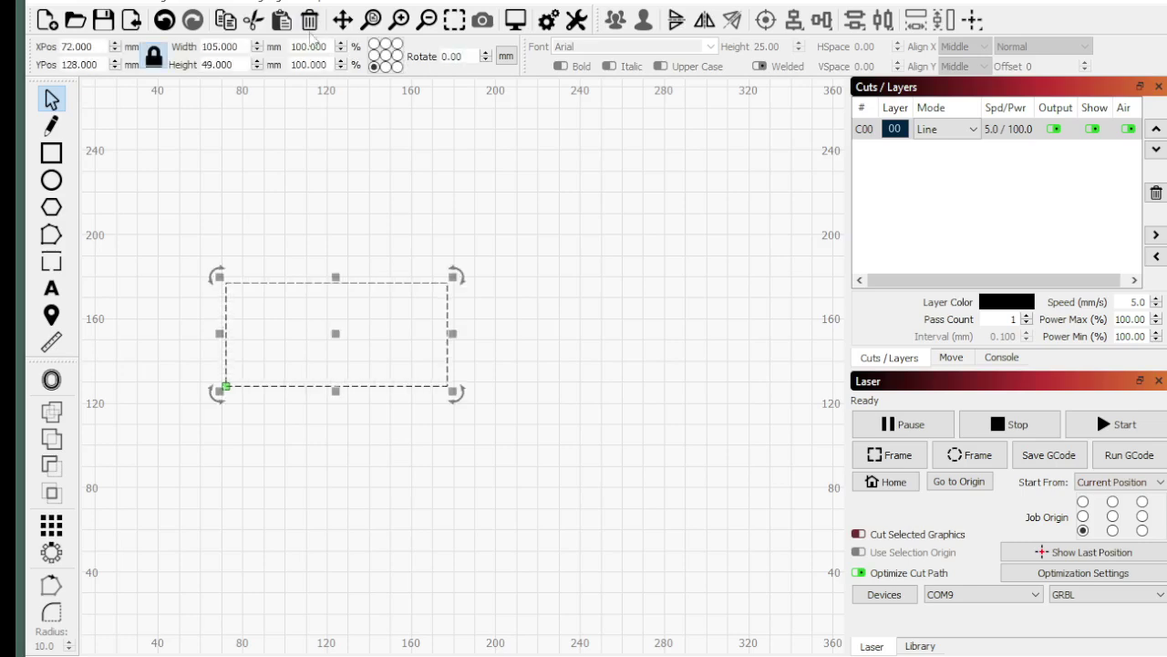
left_click(507, 57)
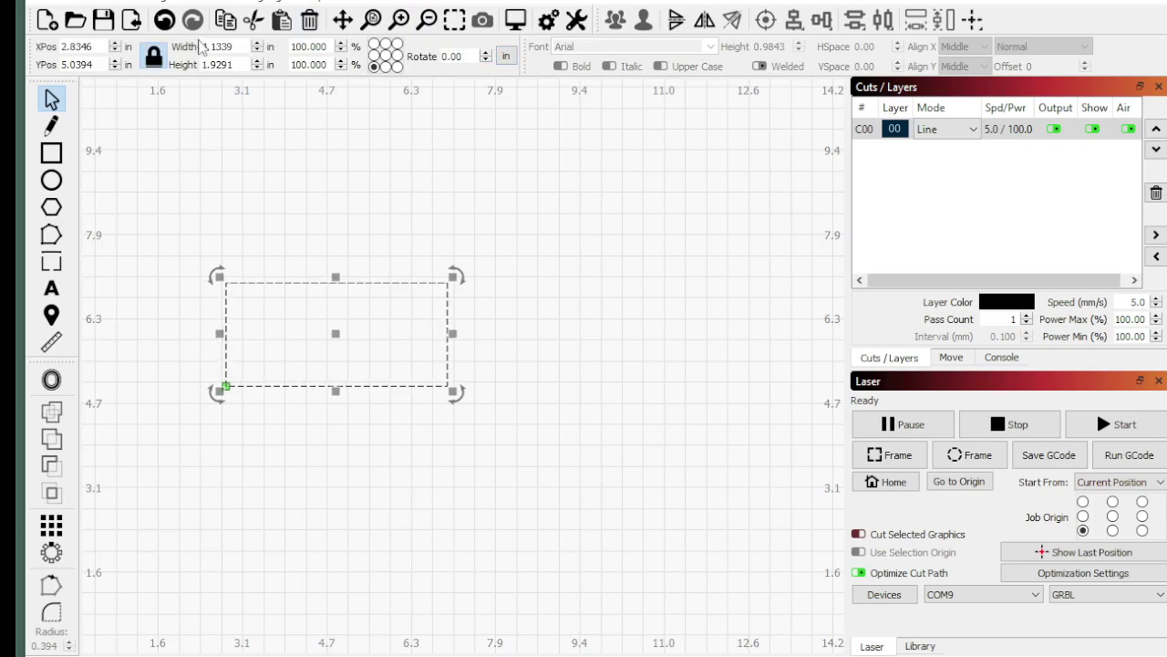
left_click_drag(211, 46, 234, 47)
type("2")
key("Return")
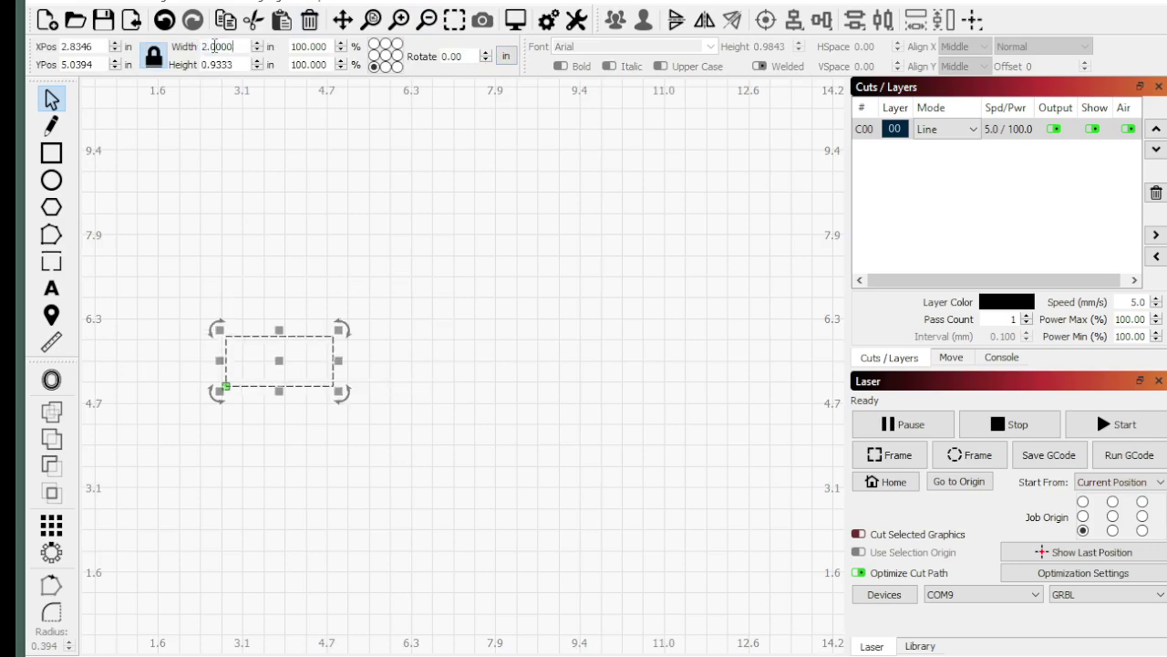
left_click(507, 57)
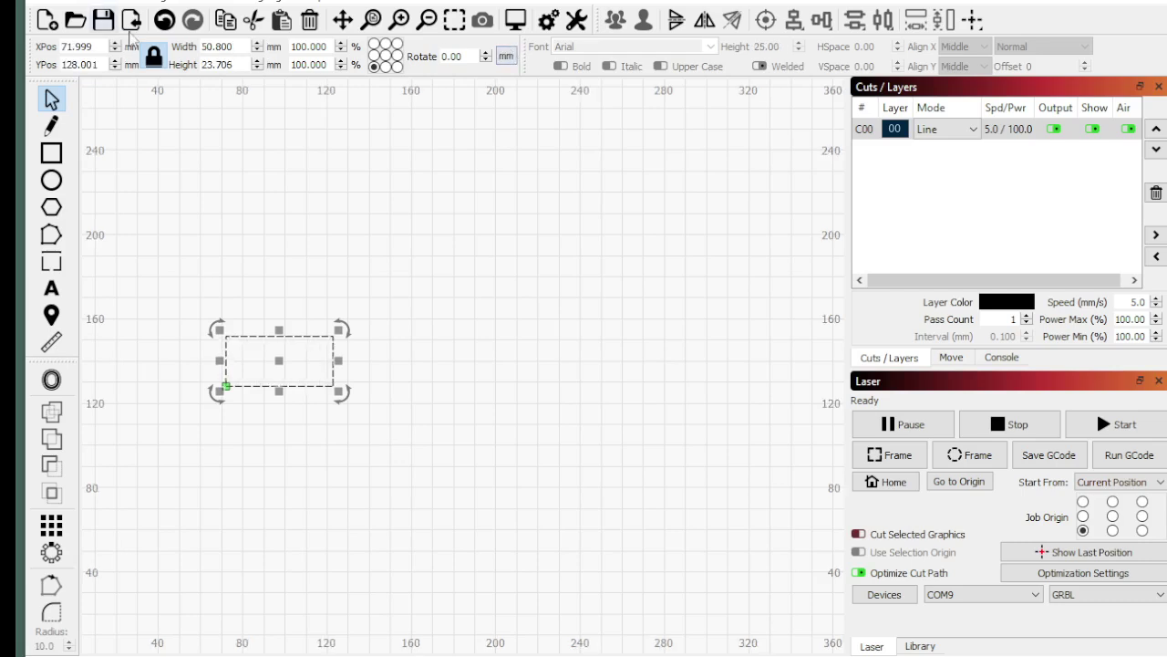
double_click(206, 50)
type("50")
key("Return")
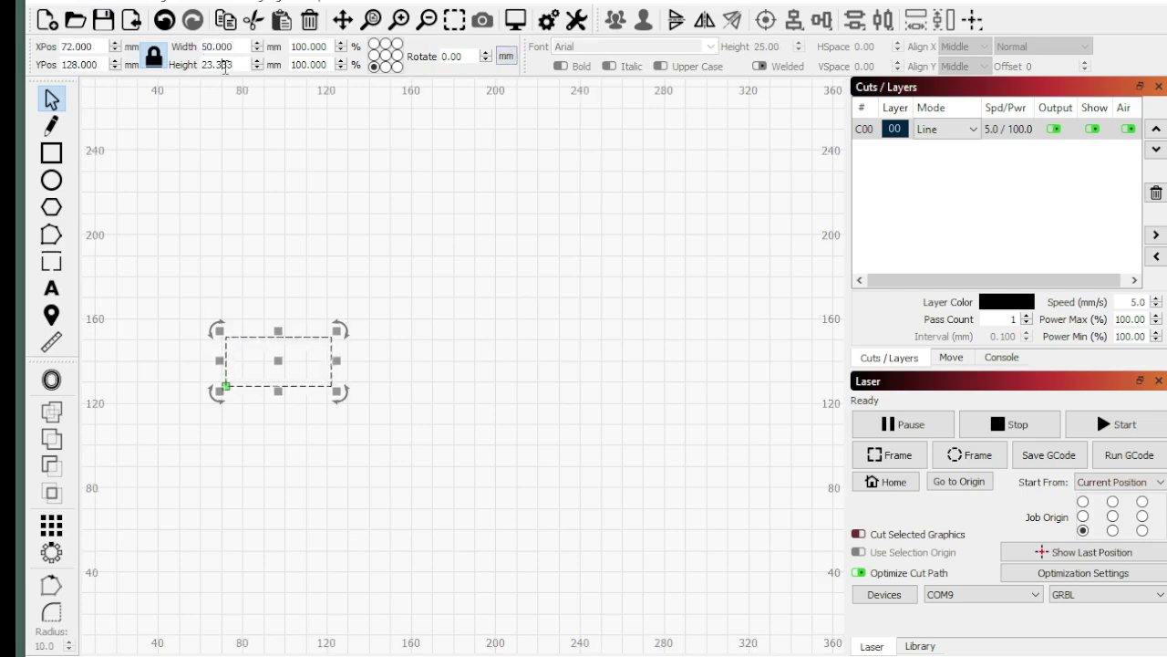
Set the rectangle's height to 25 mm
double_click(225, 65)
scroll(192, 466, "up", 2)
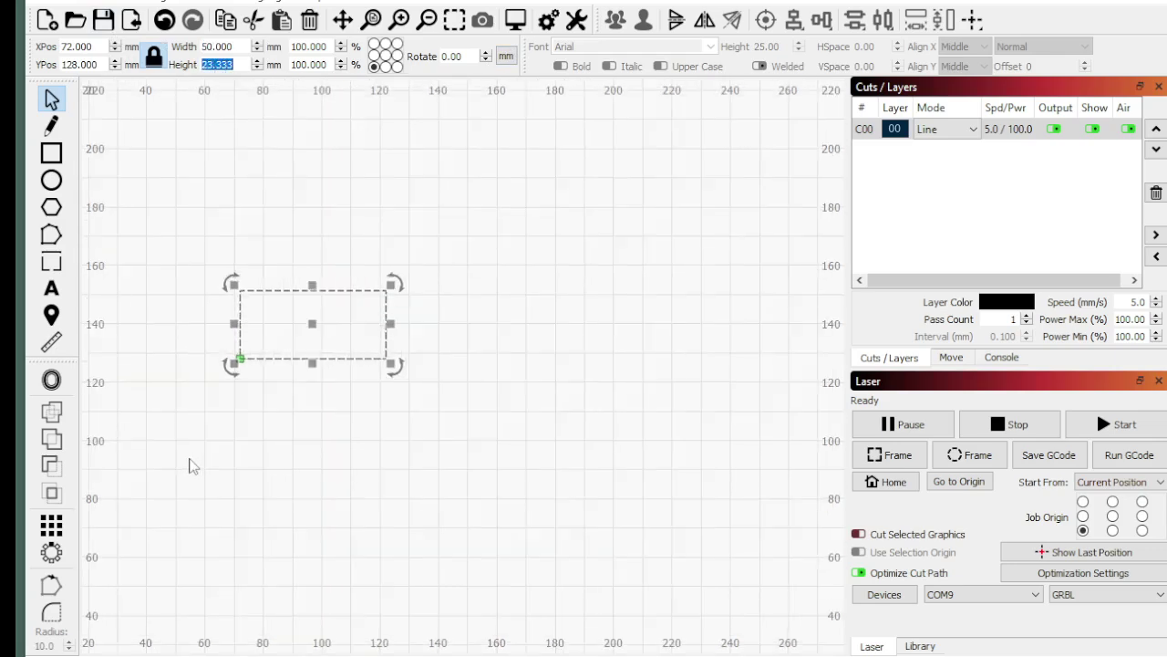
type("25")
key("Return")
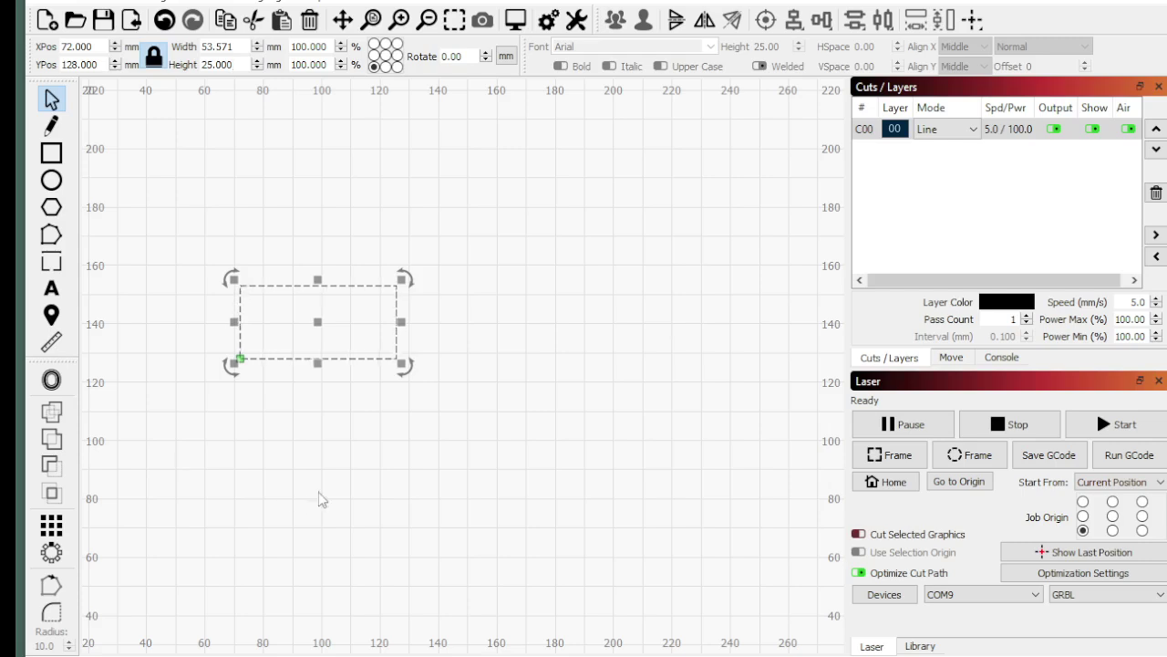
scroll(295, 258, "up", 1)
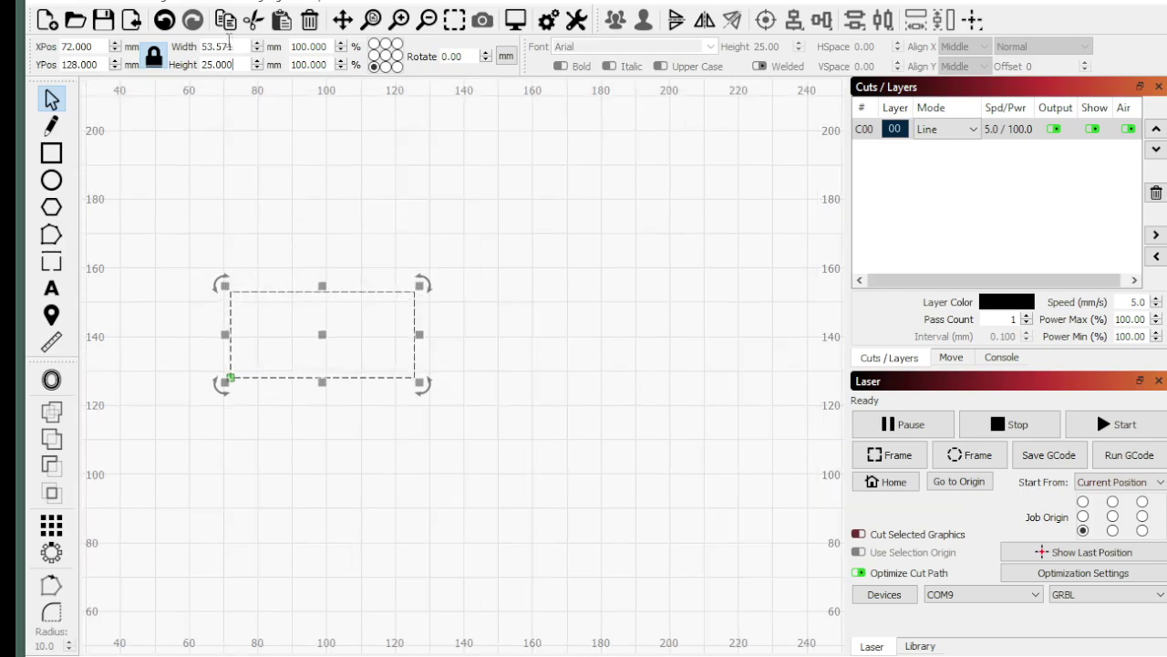
Unlock the aspect ratio, re-enter the 50 mm width, and lock it again
left_click(155, 57)
double_click(216, 46)
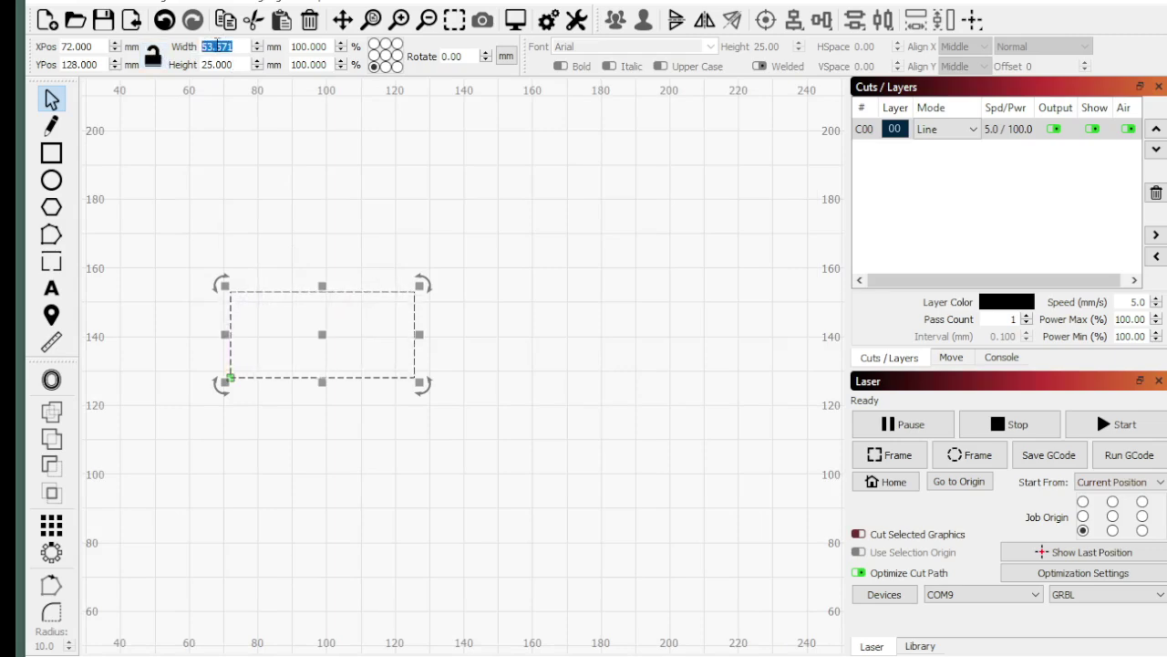
type("50")
key("Return")
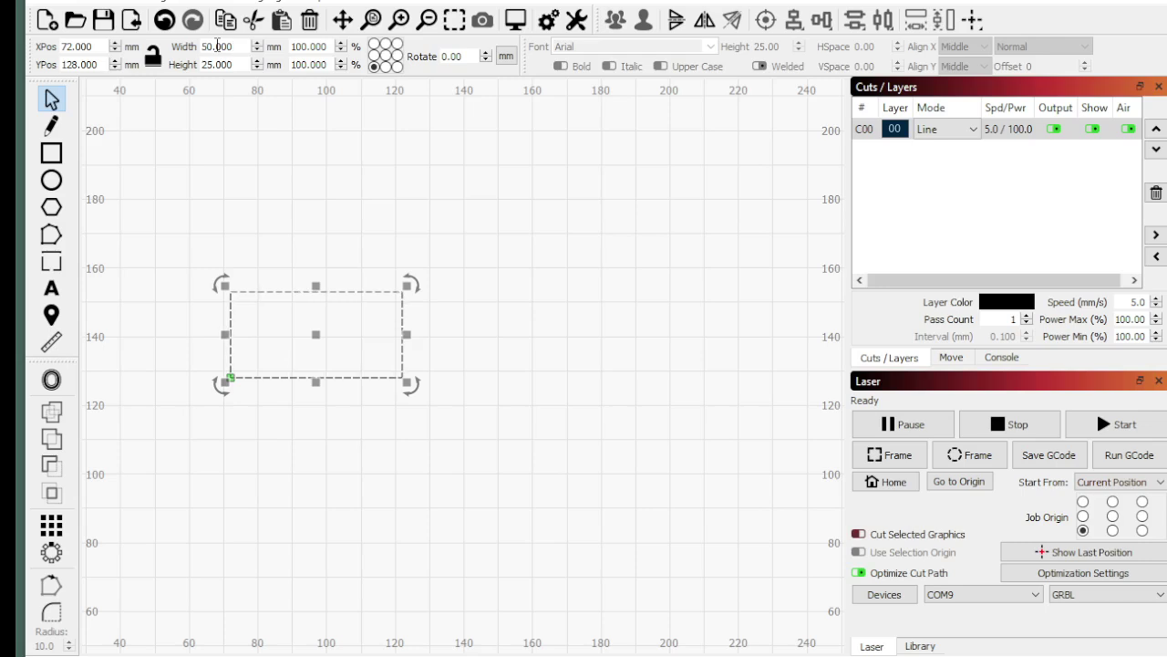
left_click(153, 57)
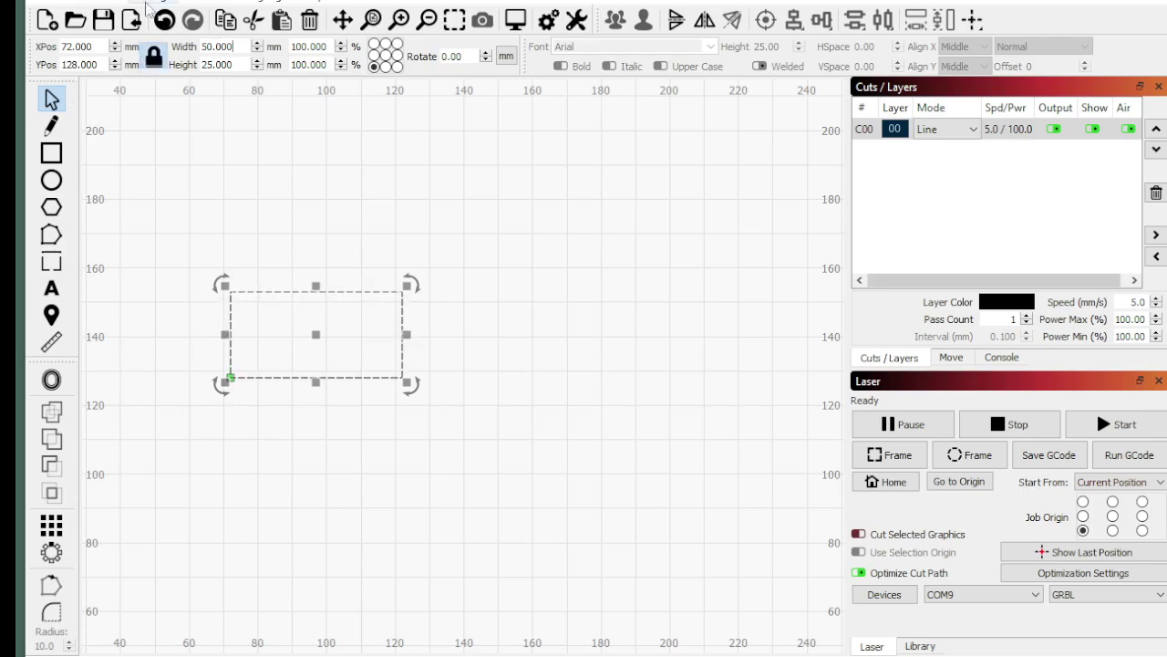
left_click(107, 185)
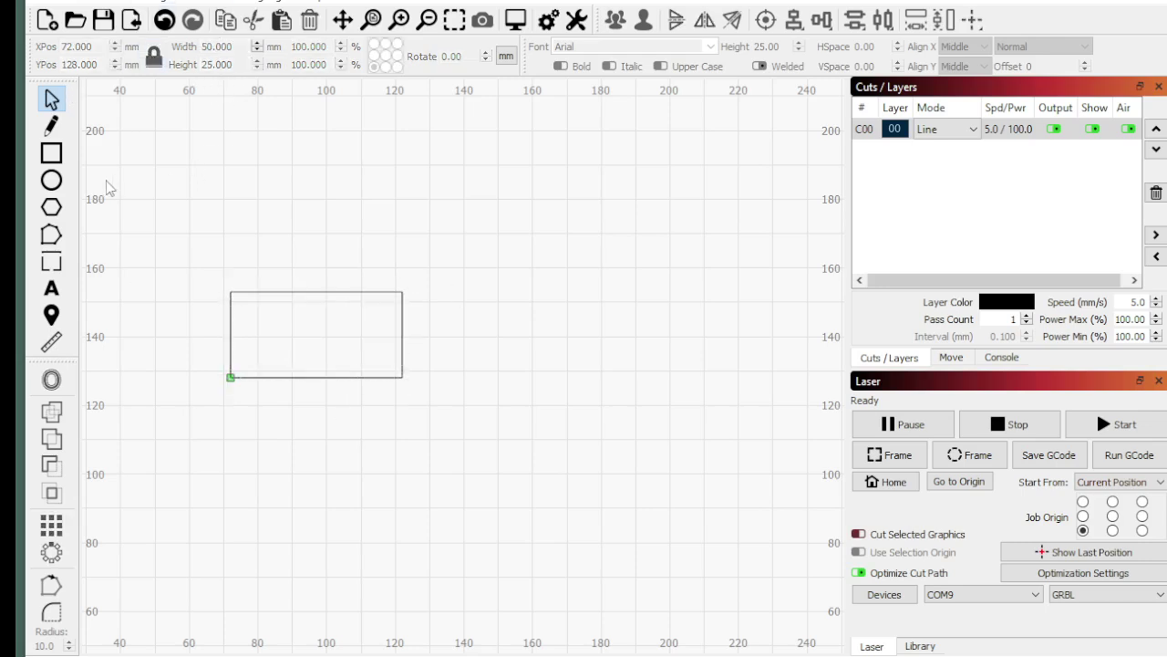
Draw a circle, size it to 4 mm, and place it near the rectangle's top-left corner
left_click(51, 180)
scroll(203, 337, "up", 1)
scroll(203, 338, "up", 1)
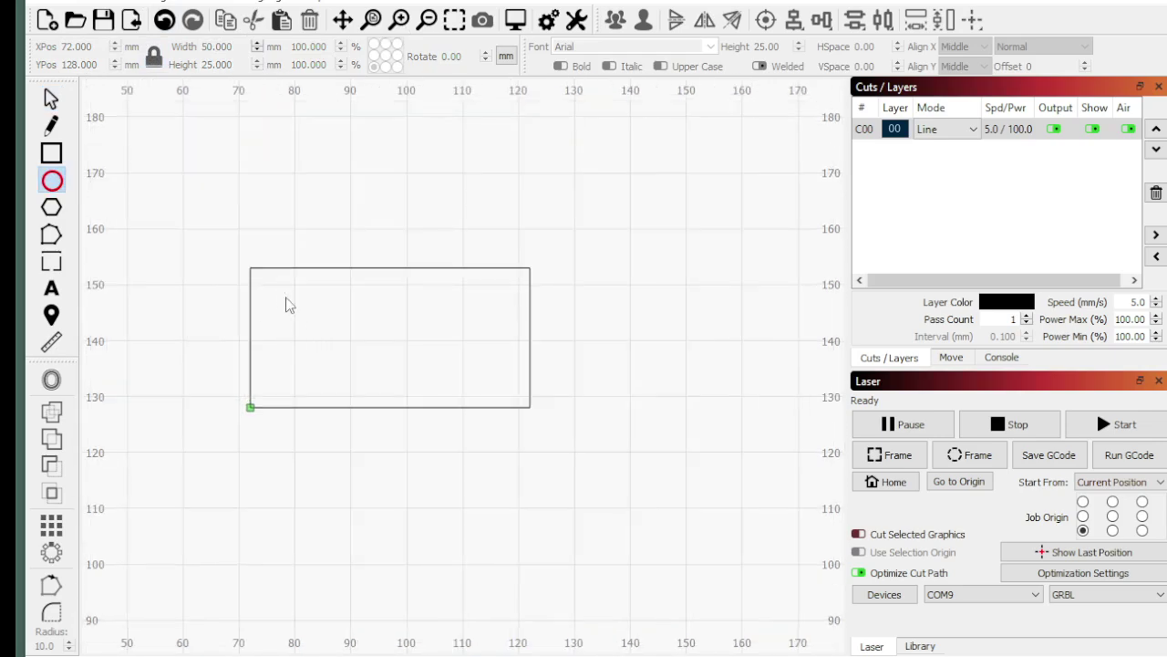
mouse_move(299, 319)
left_mouse_down()
mouse_move(313, 326)
mouse_move(292, 313)
left_mouse_up()
left_click(51, 99)
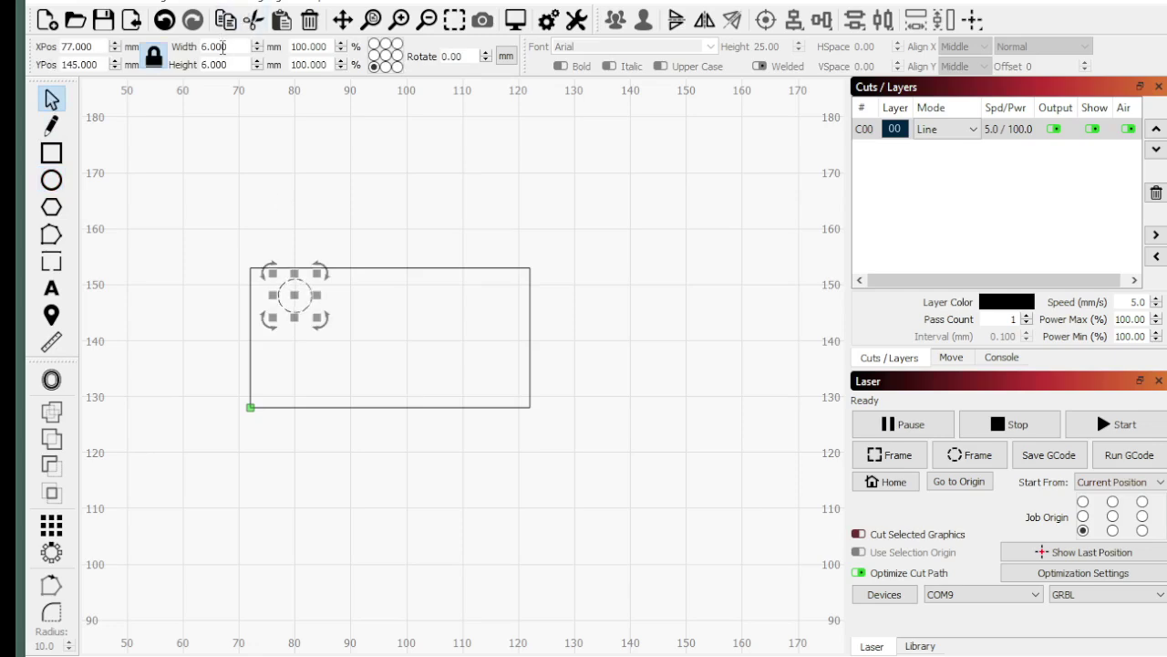
double_click(226, 48)
type("4")
key("Return")
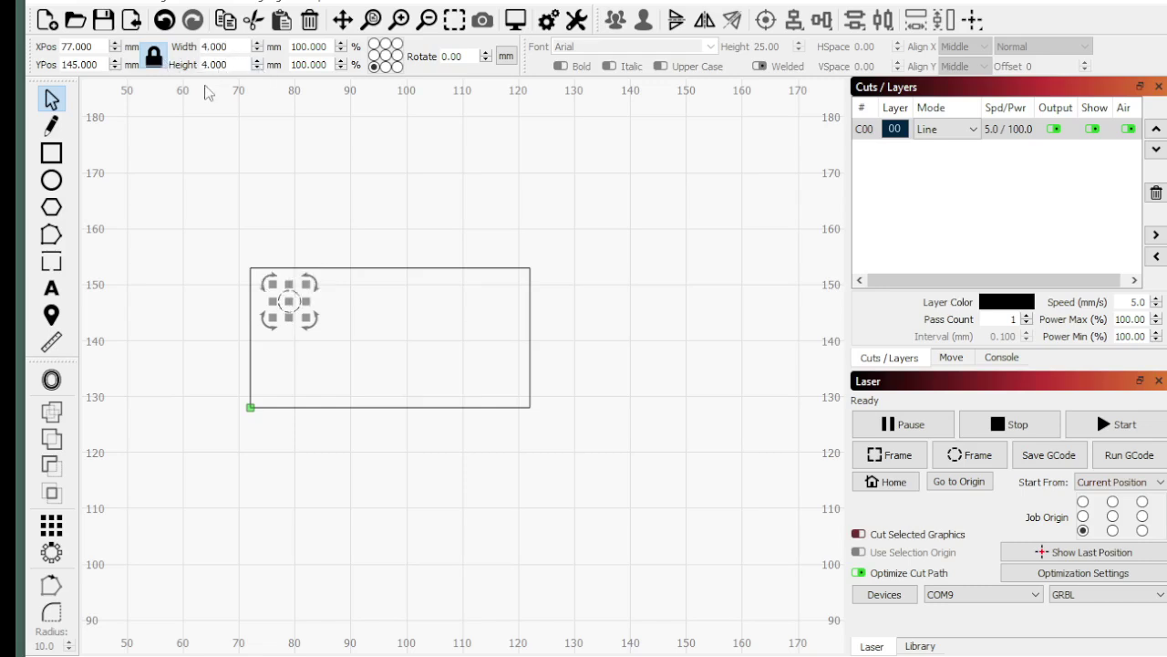
scroll(262, 322, "up", 2)
mouse_move(298, 292)
left_mouse_down()
mouse_move(286, 280)
mouse_move(292, 290)
left_mouse_up()
Add the text 'Keys', then move and scale it to fit inside the rectangle
left_click(283, 217)
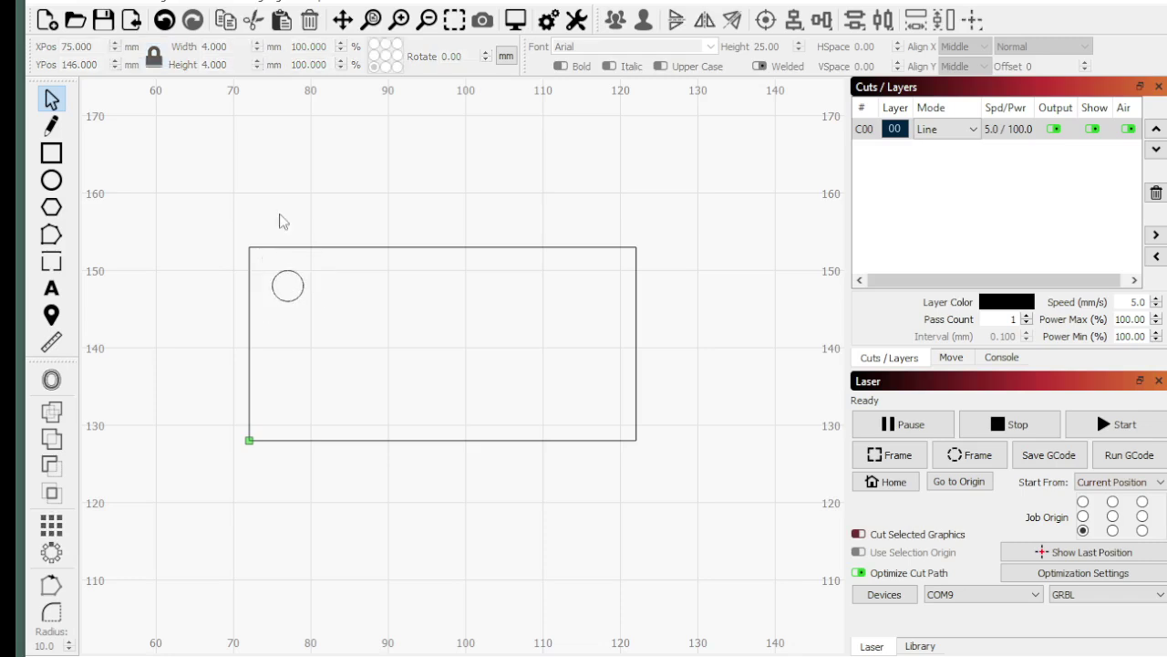
left_click(52, 290)
left_click(358, 338)
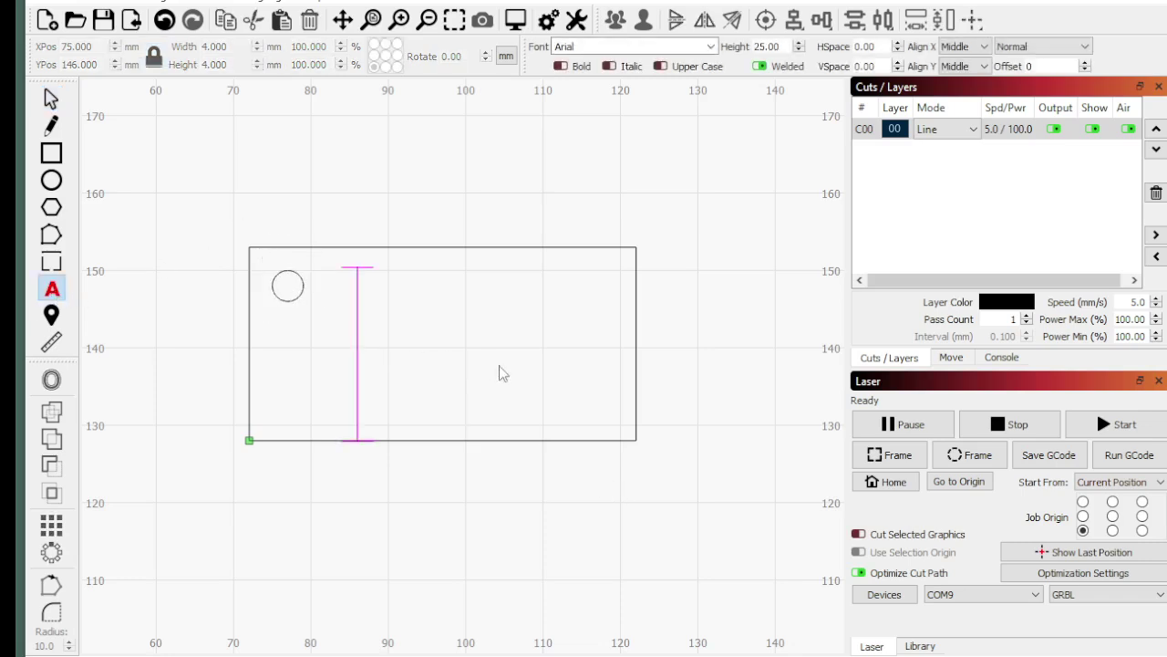
type("Keys")
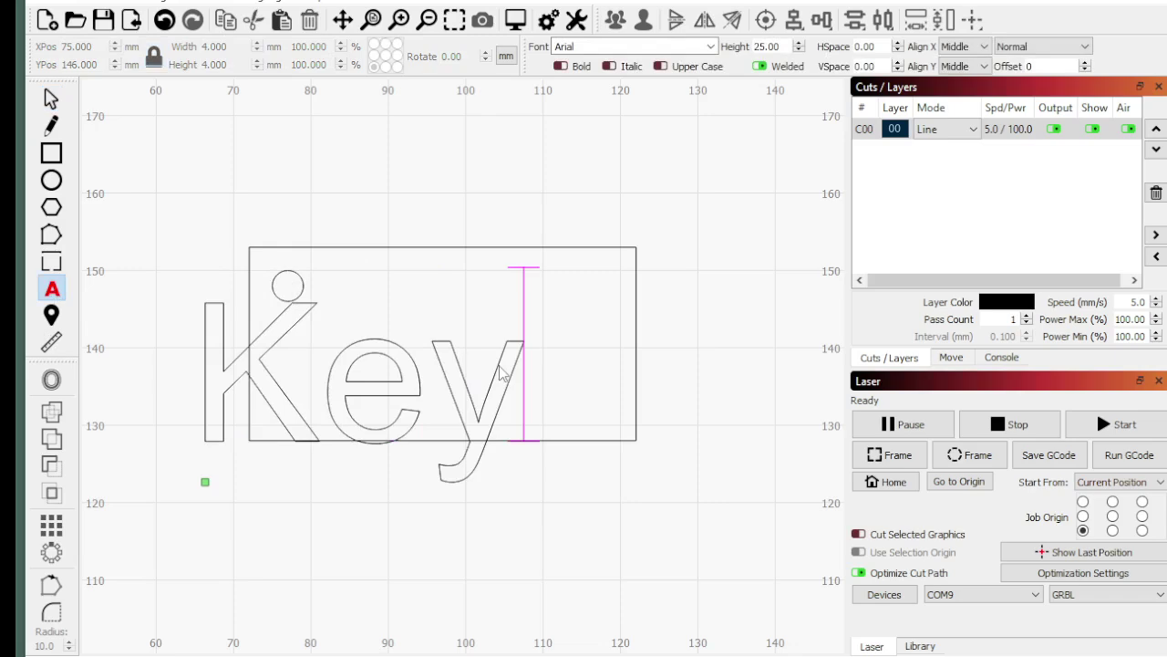
left_click(51, 99)
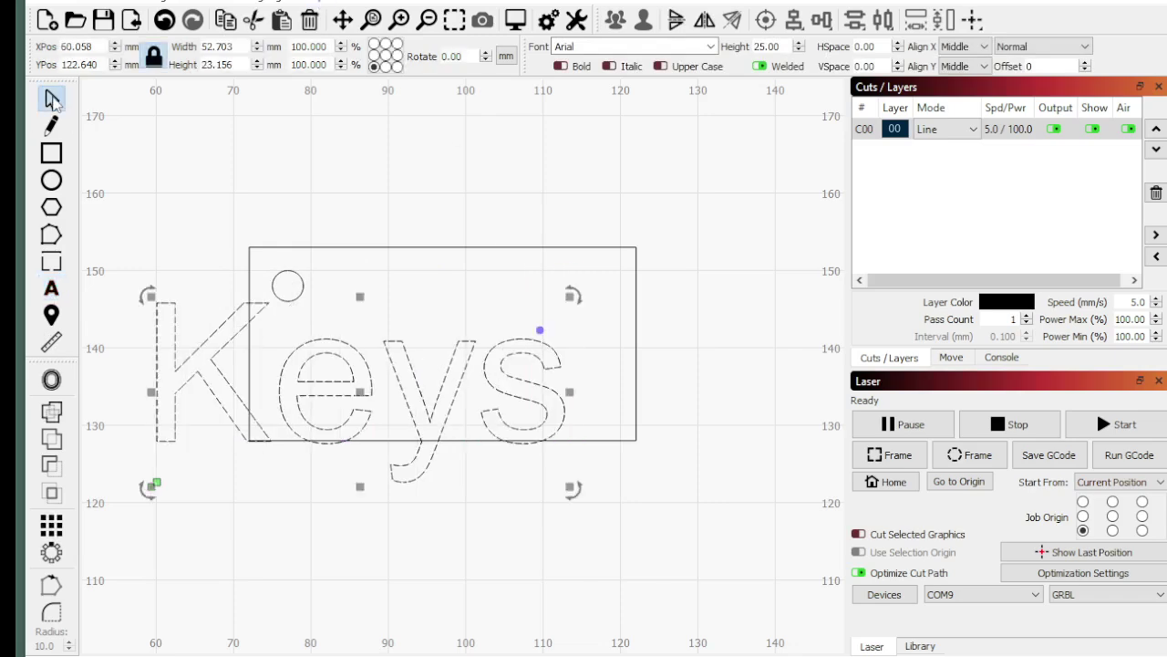
left_click_drag(362, 391, 440, 342)
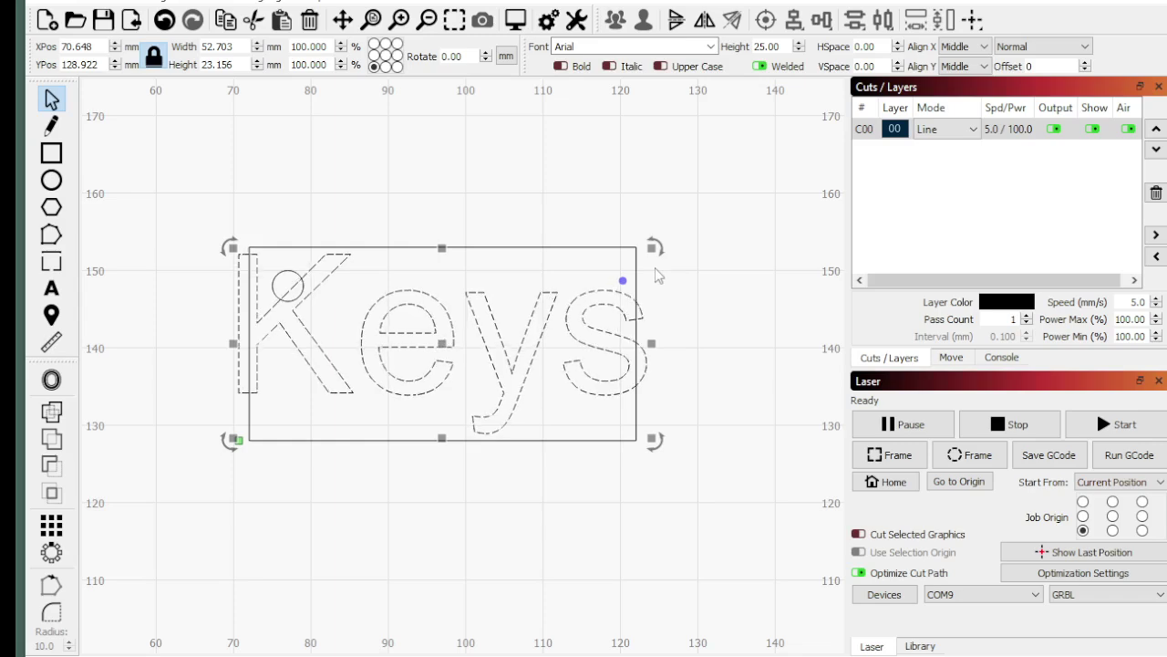
left_click_drag(653, 247, 594, 269)
mouse_move(443, 340)
left_mouse_down()
mouse_move(442, 372)
mouse_move(446, 357)
left_mouse_up()
Move the 4 mm hole circle to the upper right beside the s
left_click(239, 264)
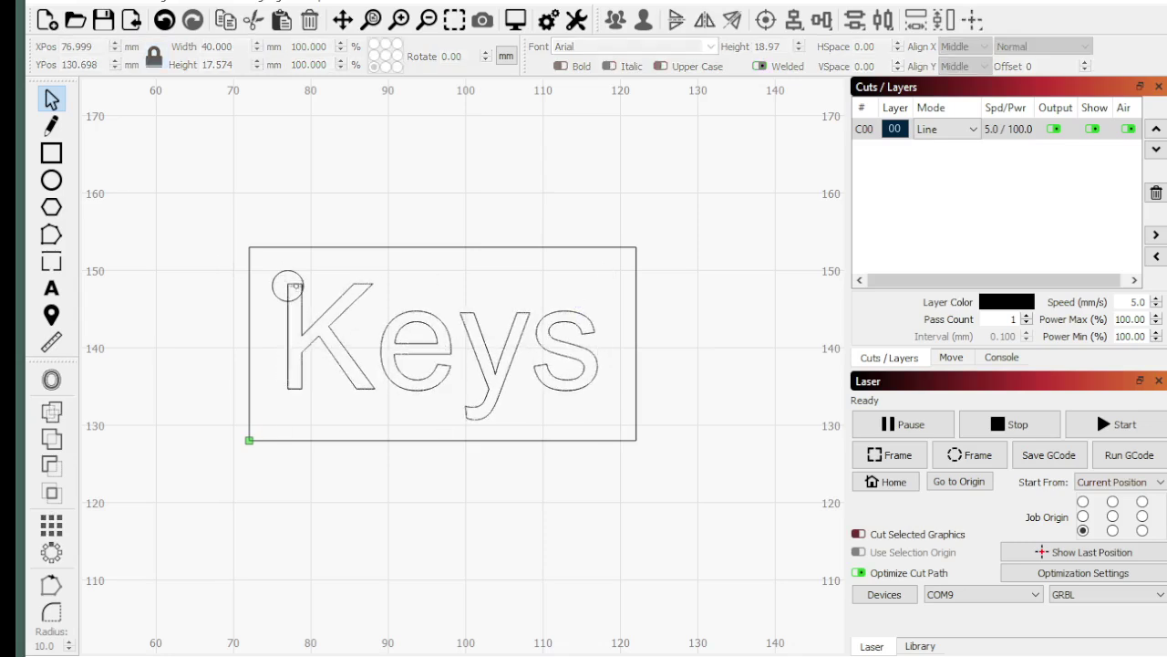
left_click_drag(285, 271, 605, 288)
left_click(606, 288)
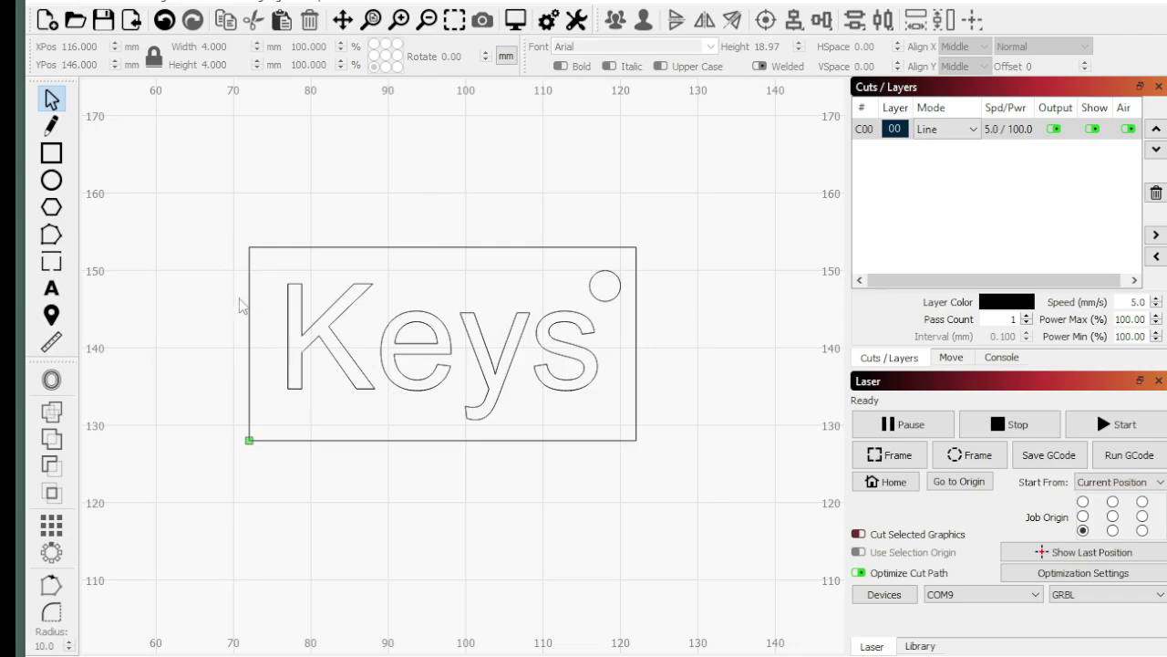
Put the Keys text on green layer C03 and the hole circle on red layer C02
left_click(315, 320)
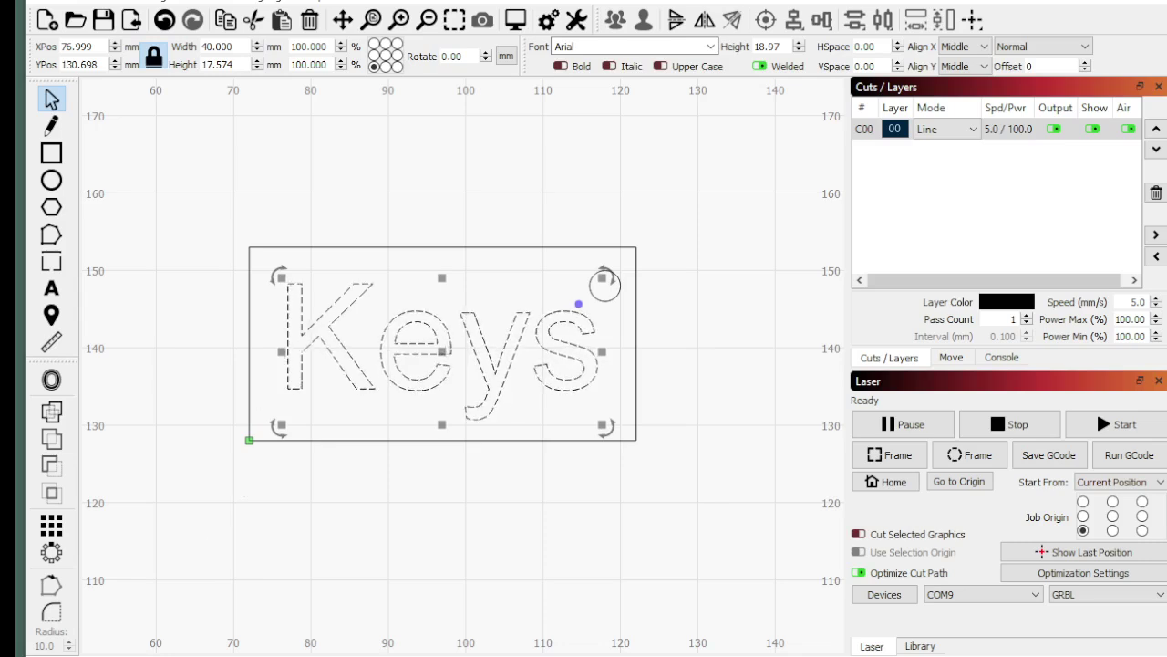
left_click(137, 655)
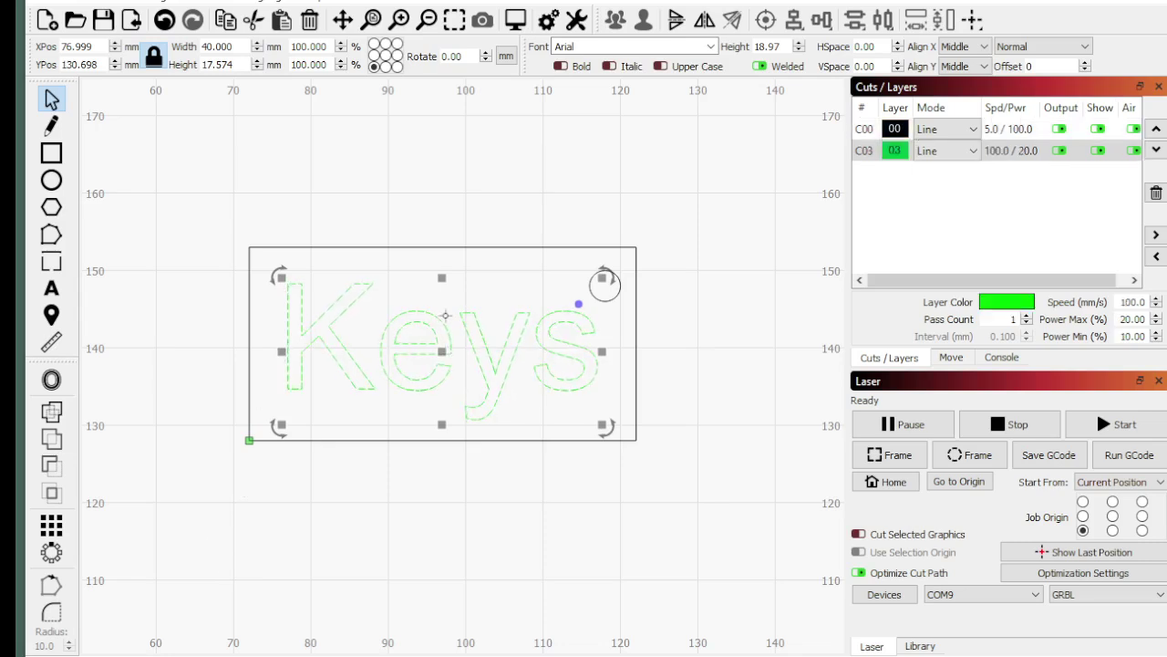
left_click(588, 281)
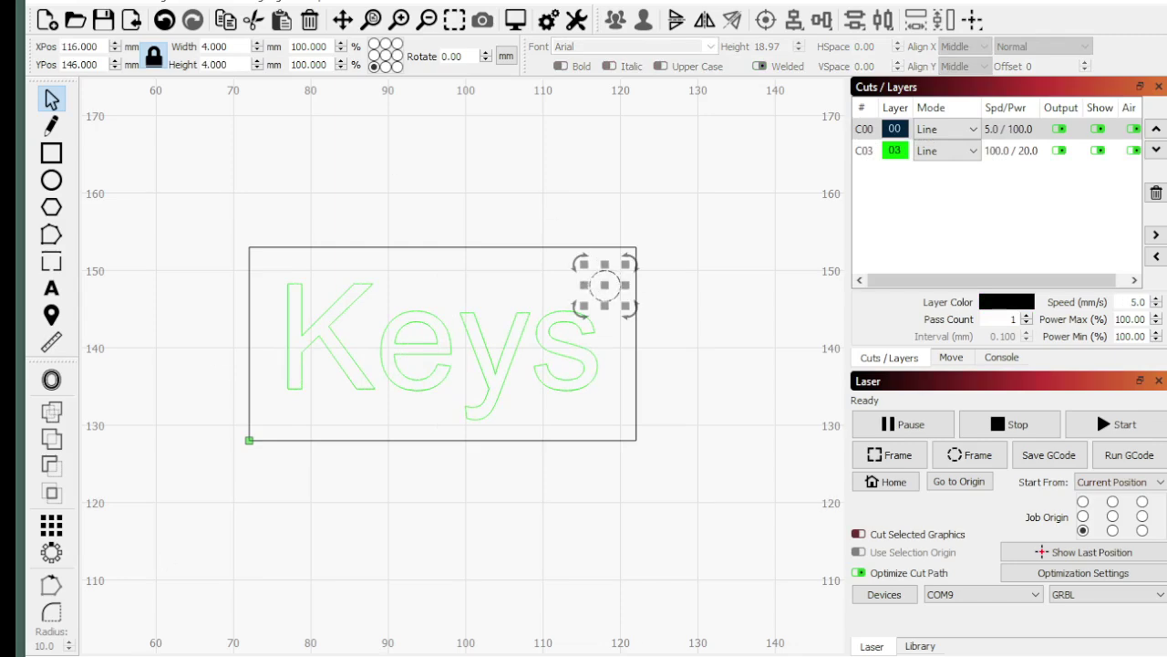
left_click(329, 515)
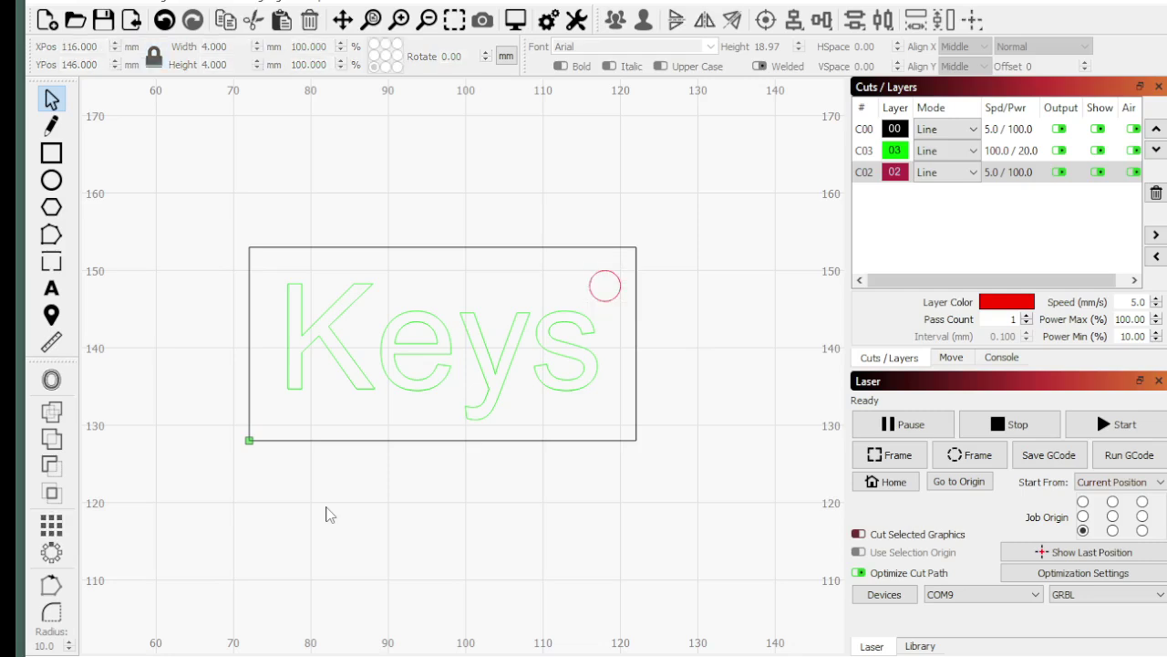
left_click(405, 310)
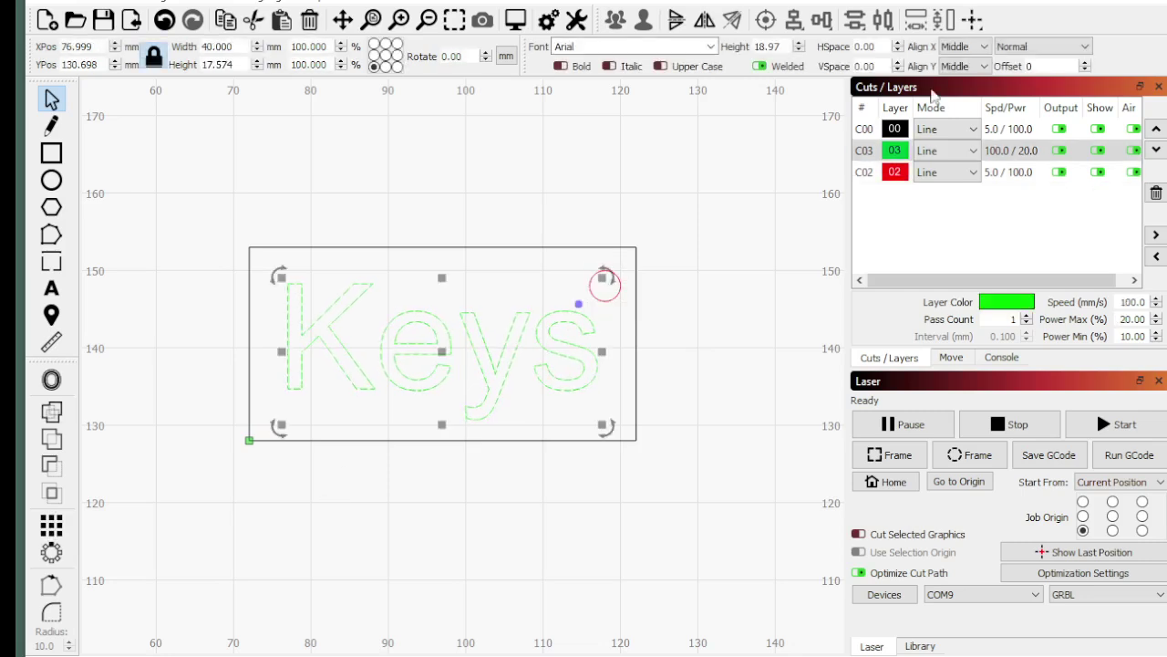
Set text layer C03's mode to Fill and display the design Filled / Smooth
left_click(957, 151)
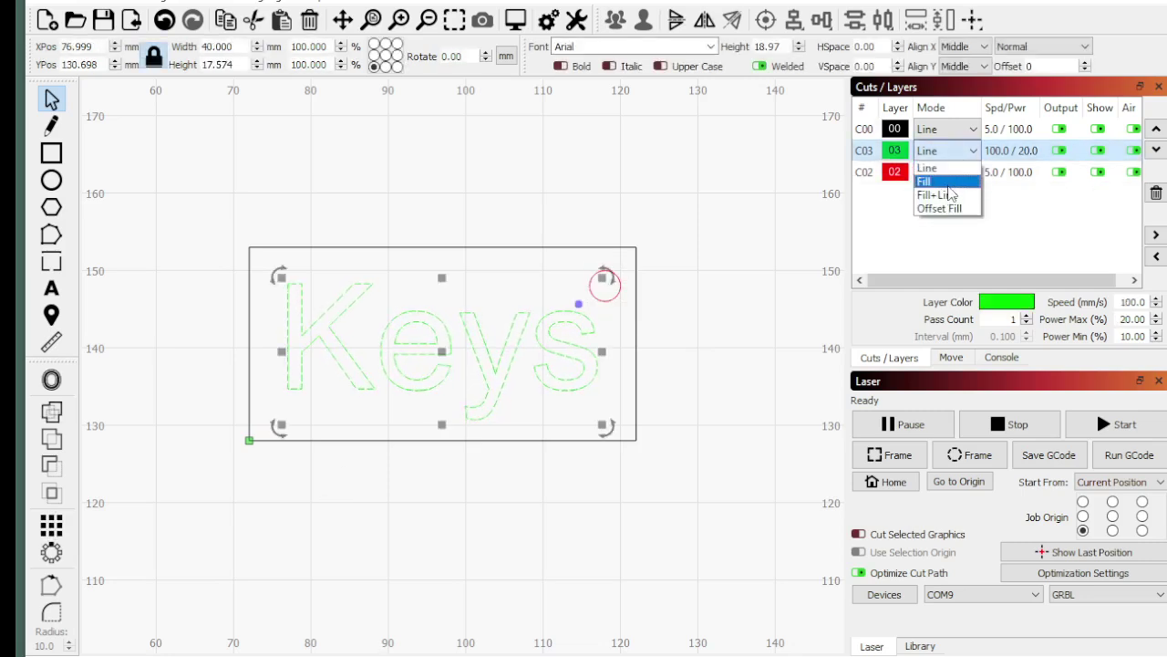
left_click(949, 182)
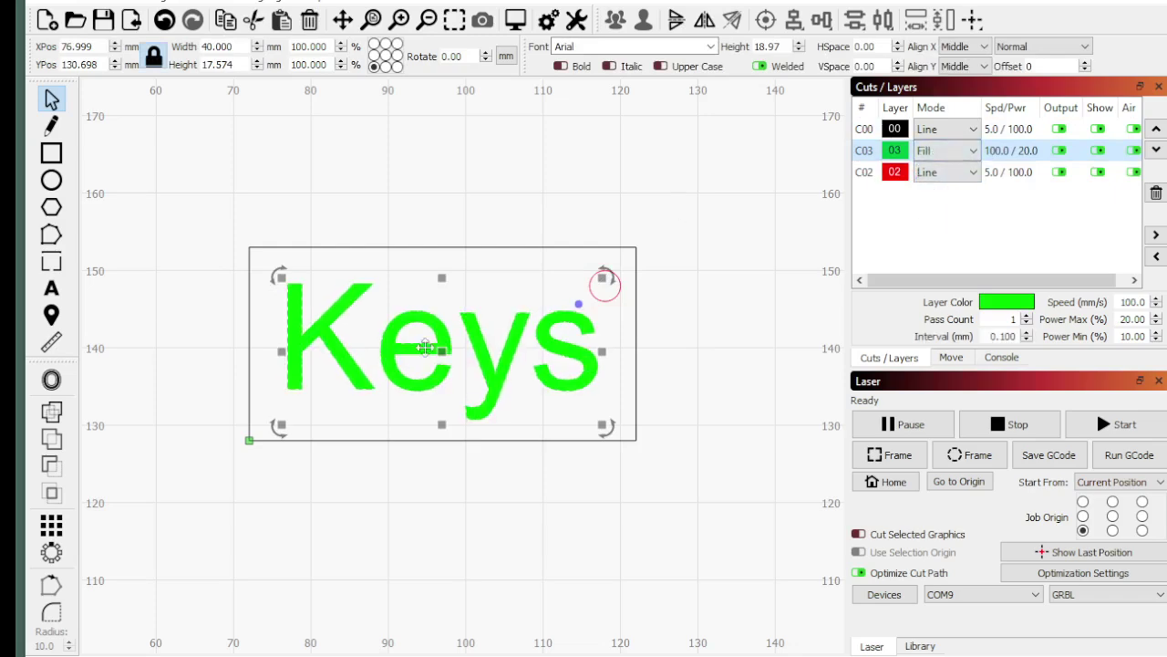
left_click(204, 5)
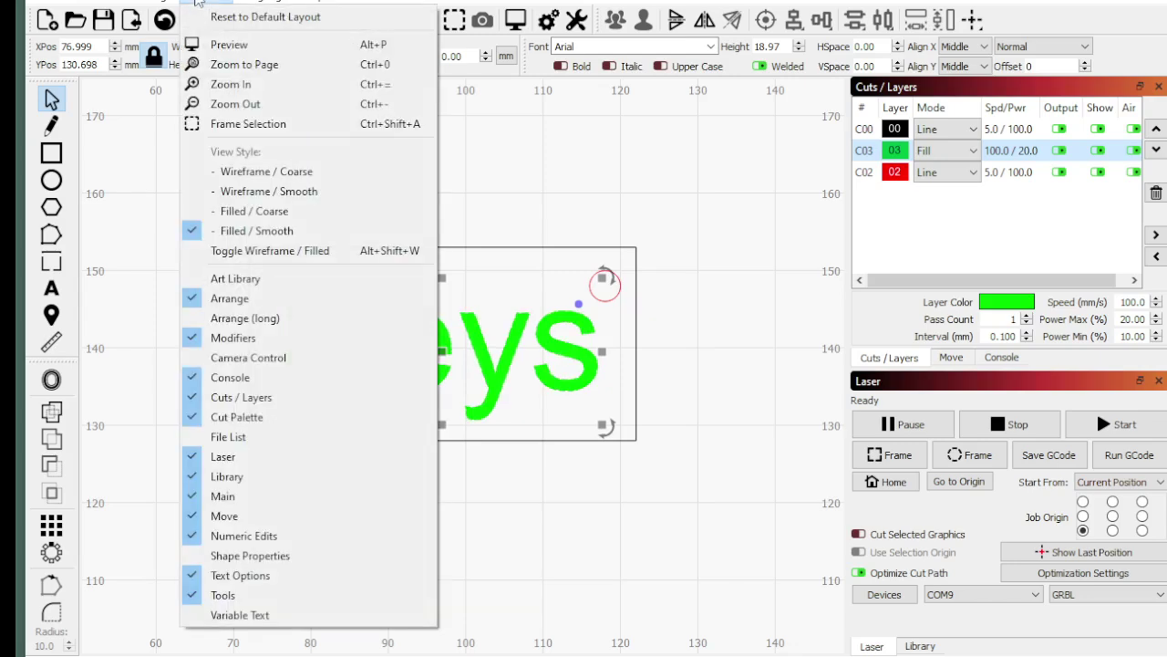
left_click(244, 234)
Compare the Wireframe / Smooth view, then return to Filled / Smooth with nothing selected
left_click(223, 5)
left_click(260, 191)
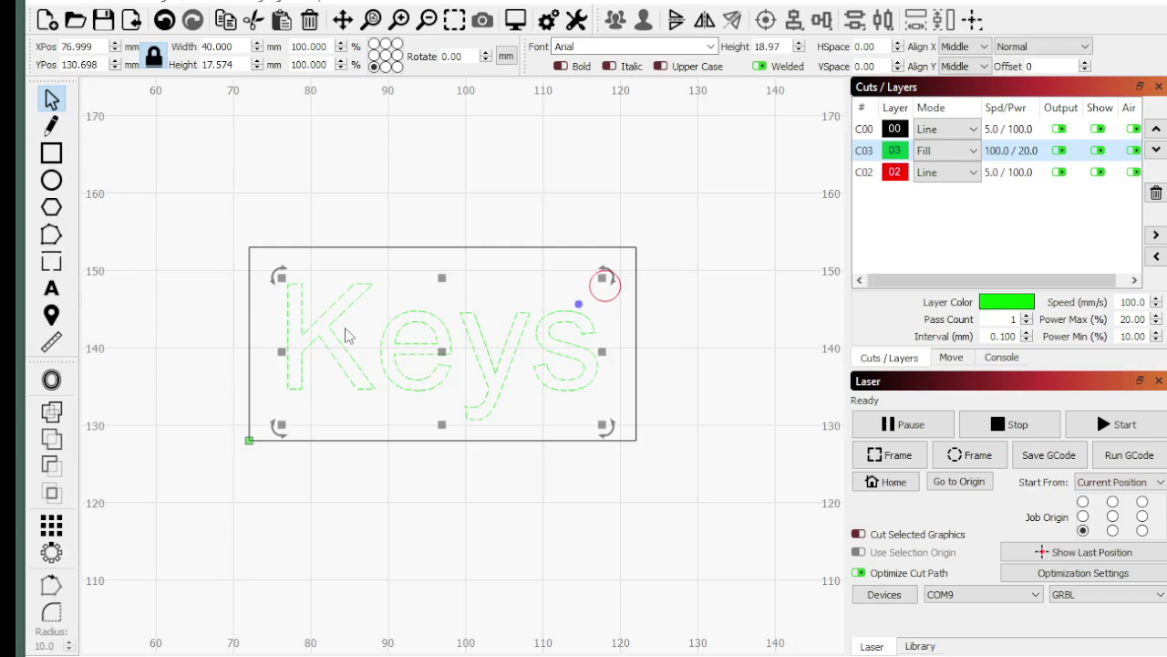
left_click(226, 2)
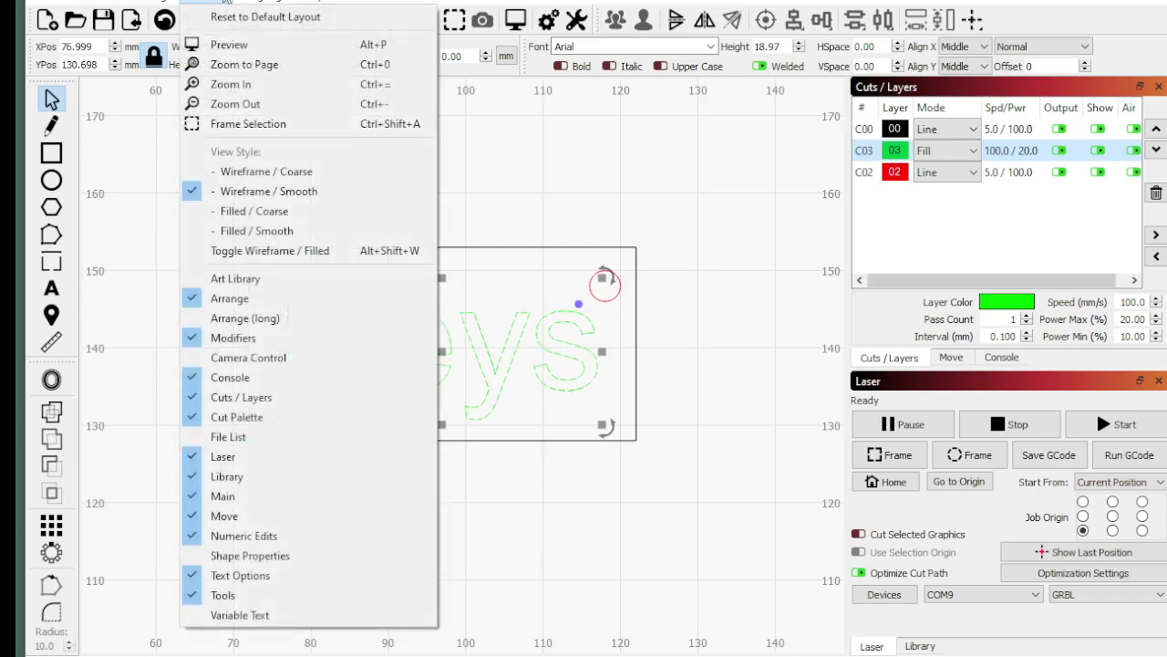
left_click(272, 234)
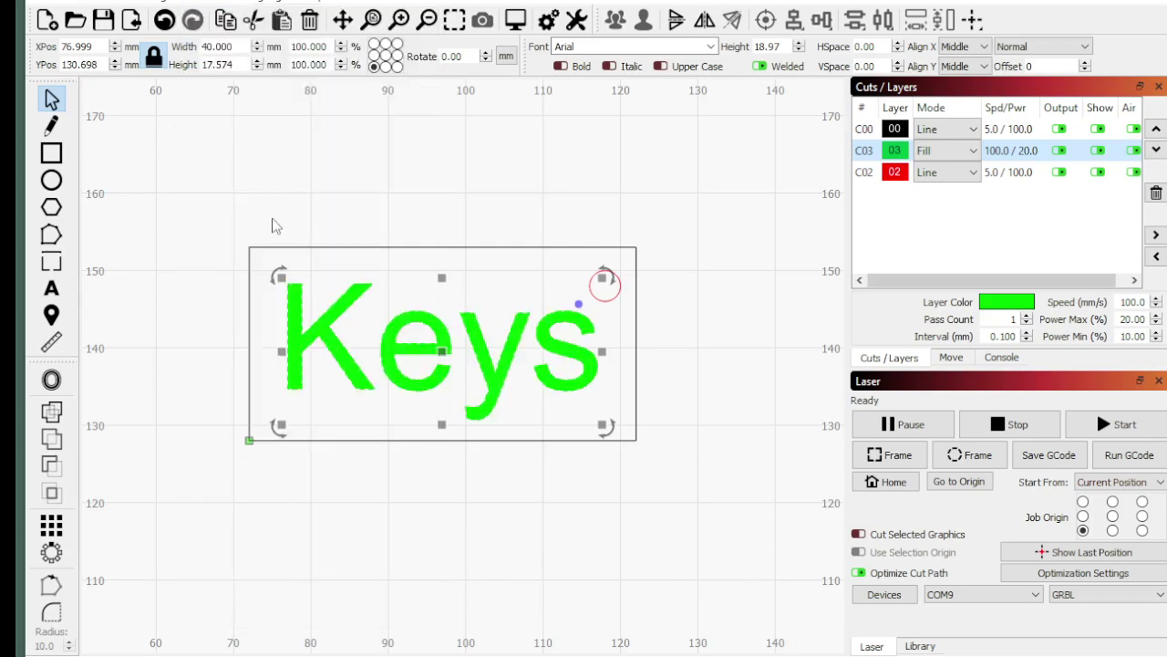
left_click(286, 174)
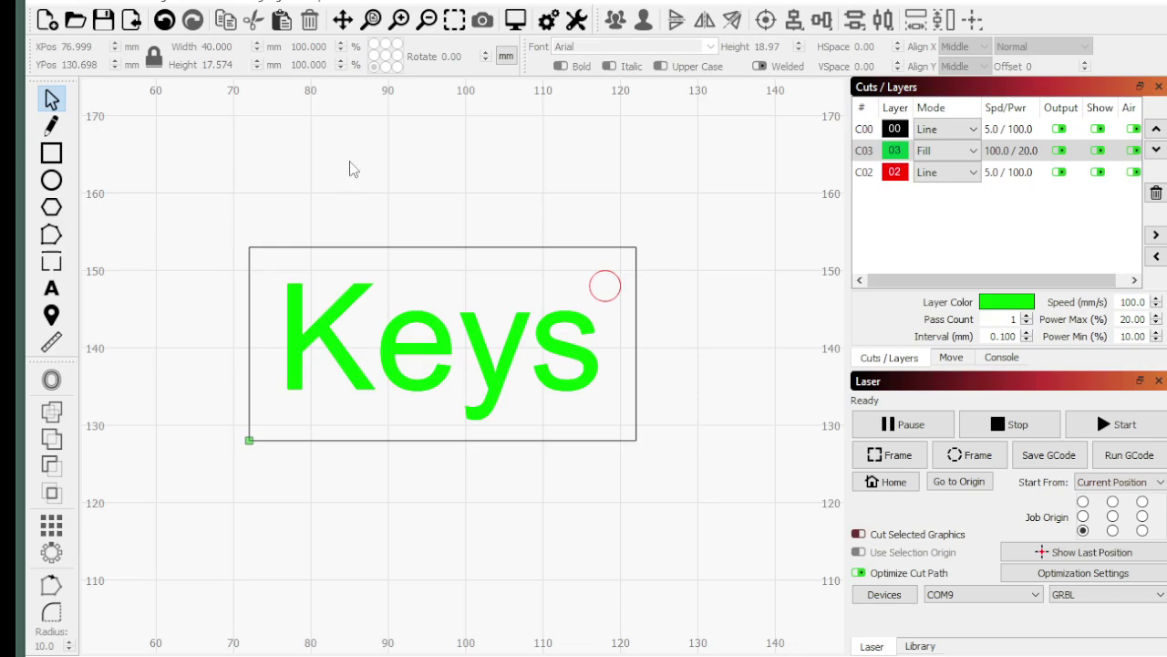
left_click(206, 3)
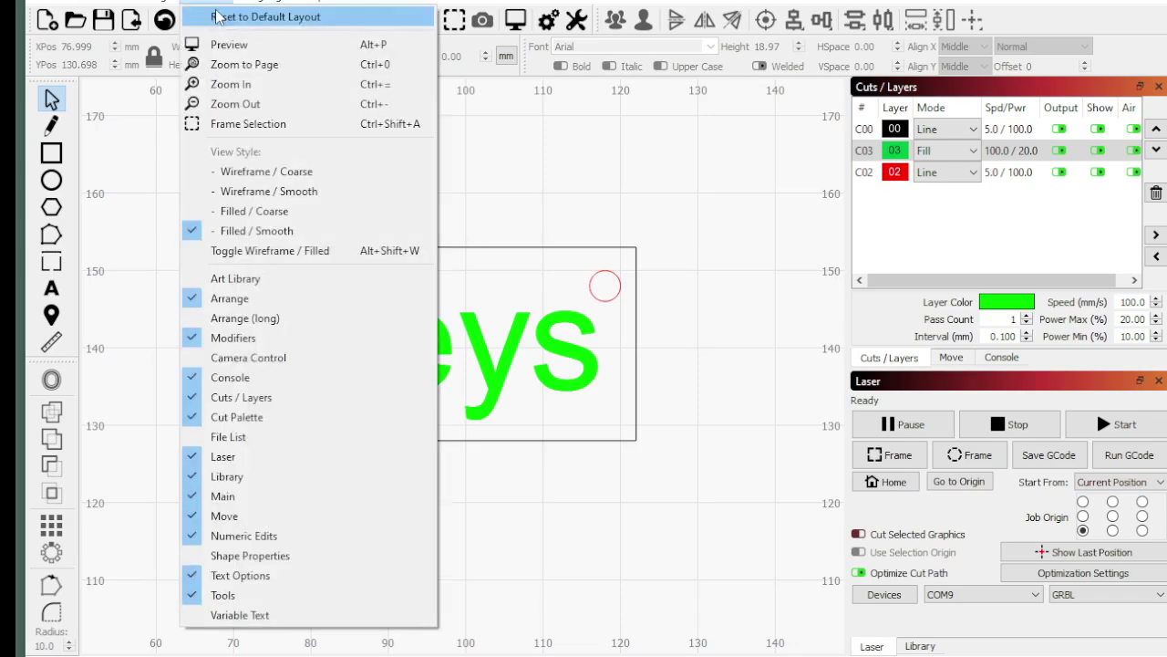
left_click(572, 230)
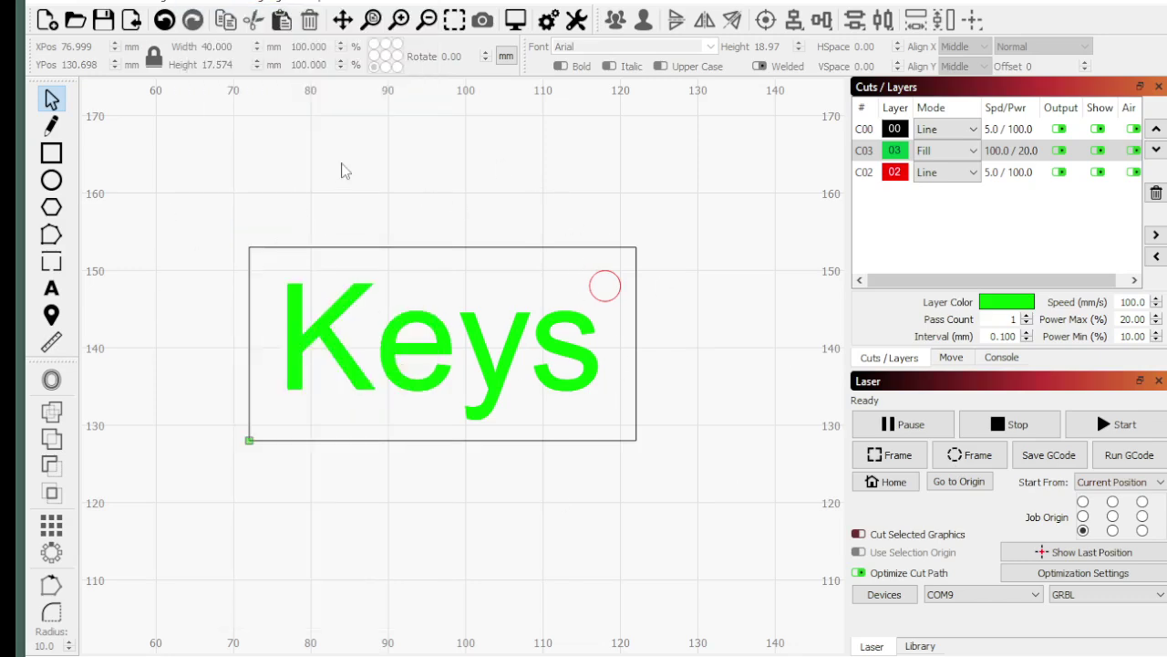
scroll(399, 293, "up", 1)
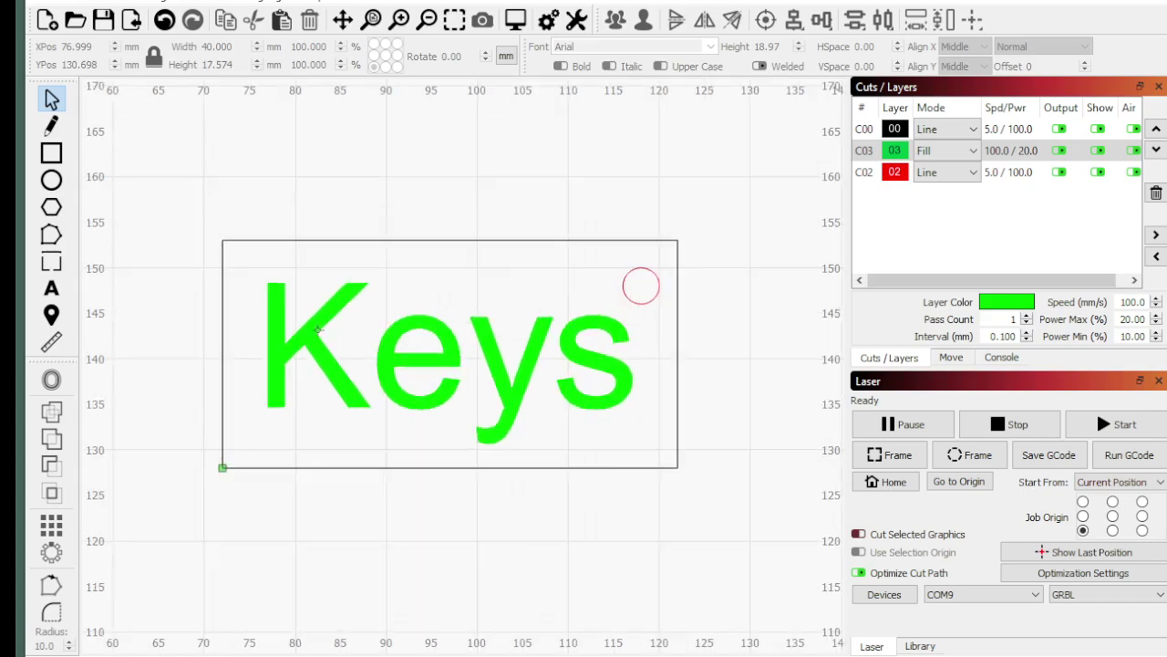
Select the Keys text, hole circle and outline rectangle in turn to check their layers
left_click(641, 286)
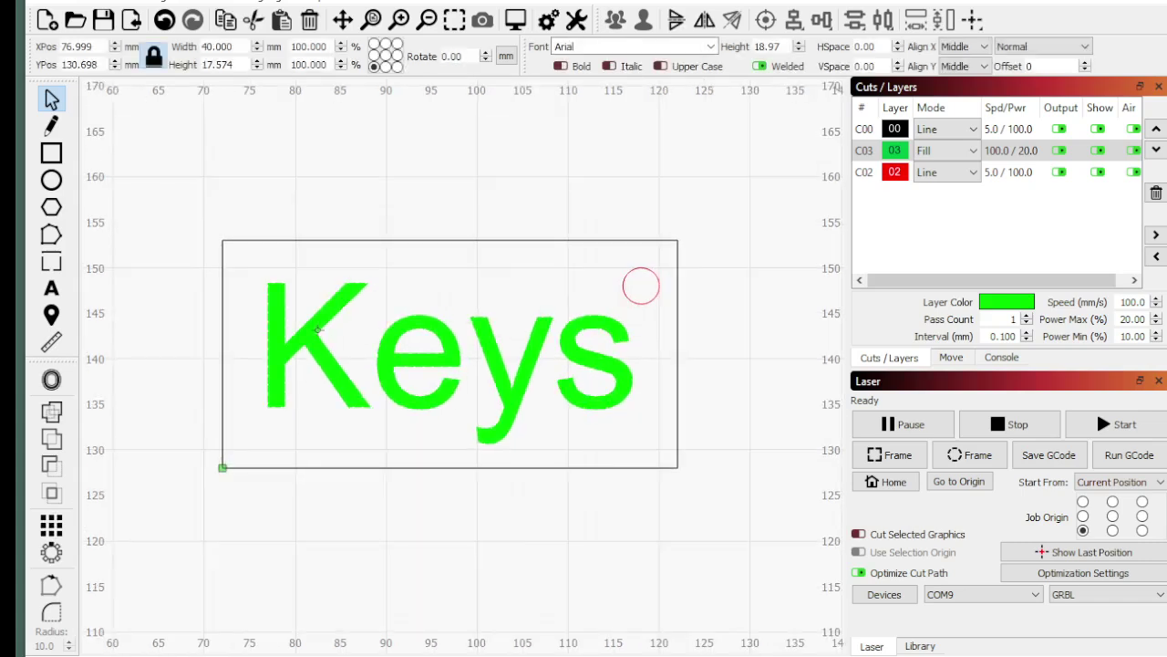
left_click(456, 222)
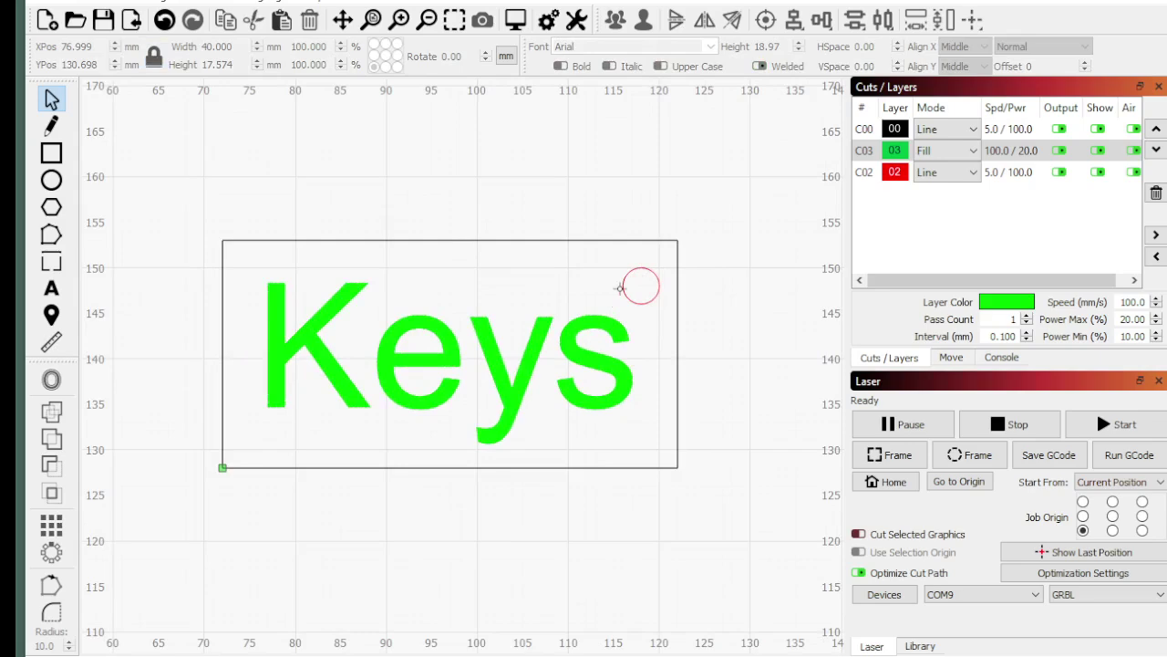
left_click(622, 286)
left_click(554, 255)
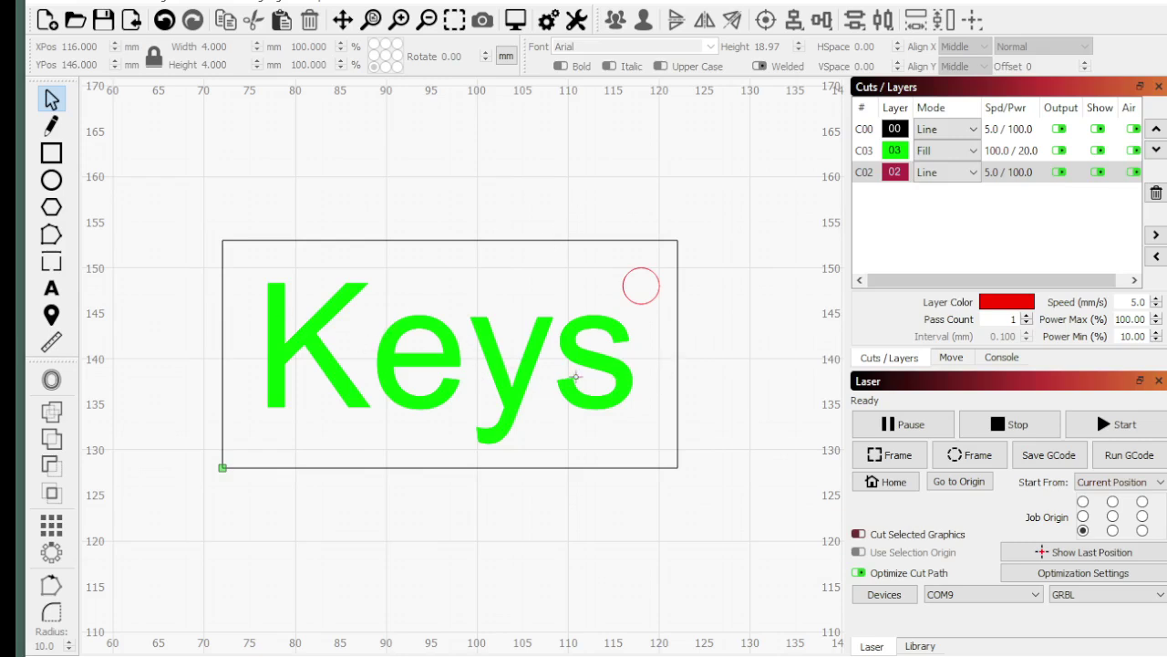
left_click(636, 300)
left_click(589, 263)
left_click(595, 240)
left_click(706, 185)
Move black outline layer C00 down two places to the bottom of the layer list
left_click(882, 131)
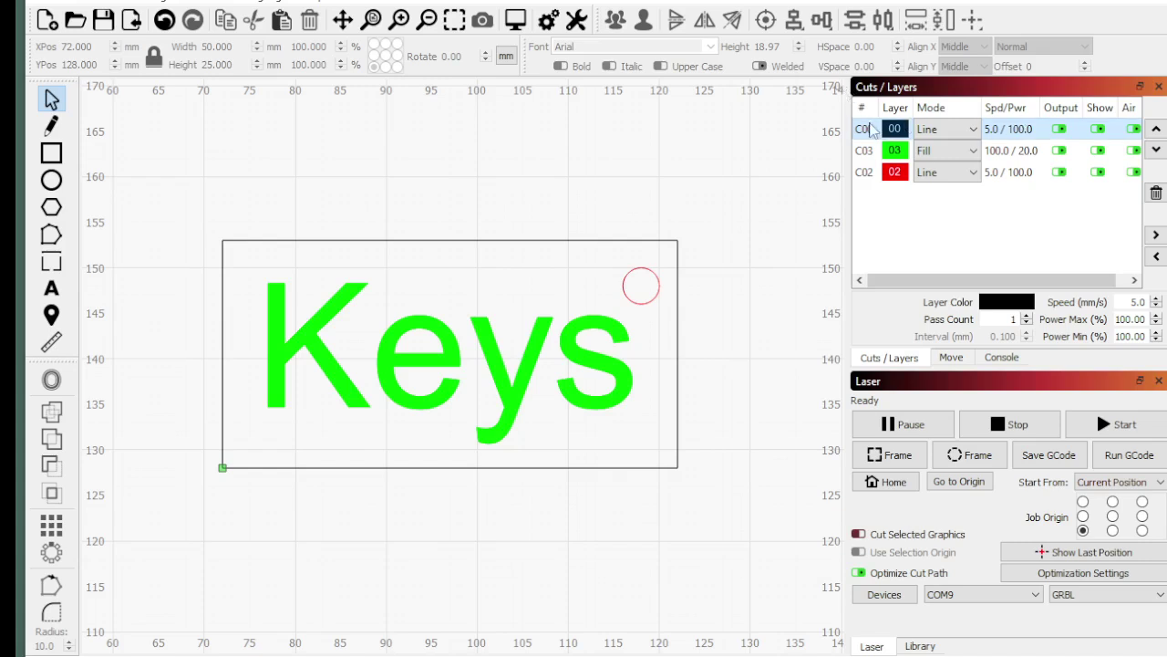
left_click(1156, 151)
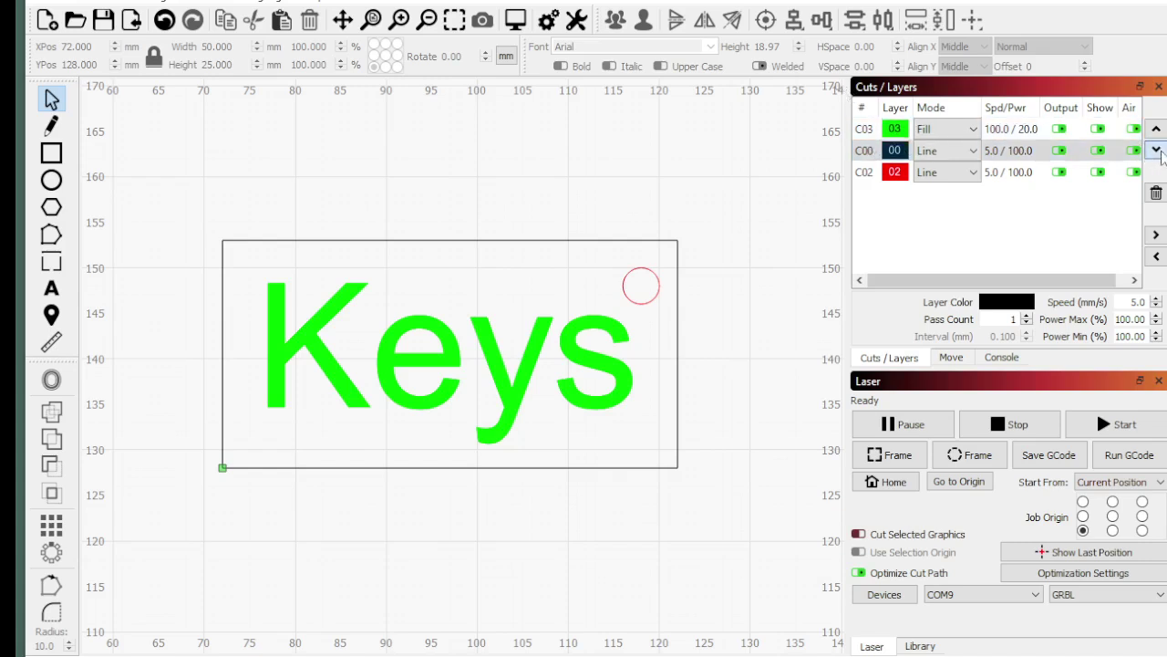
left_click(1157, 152)
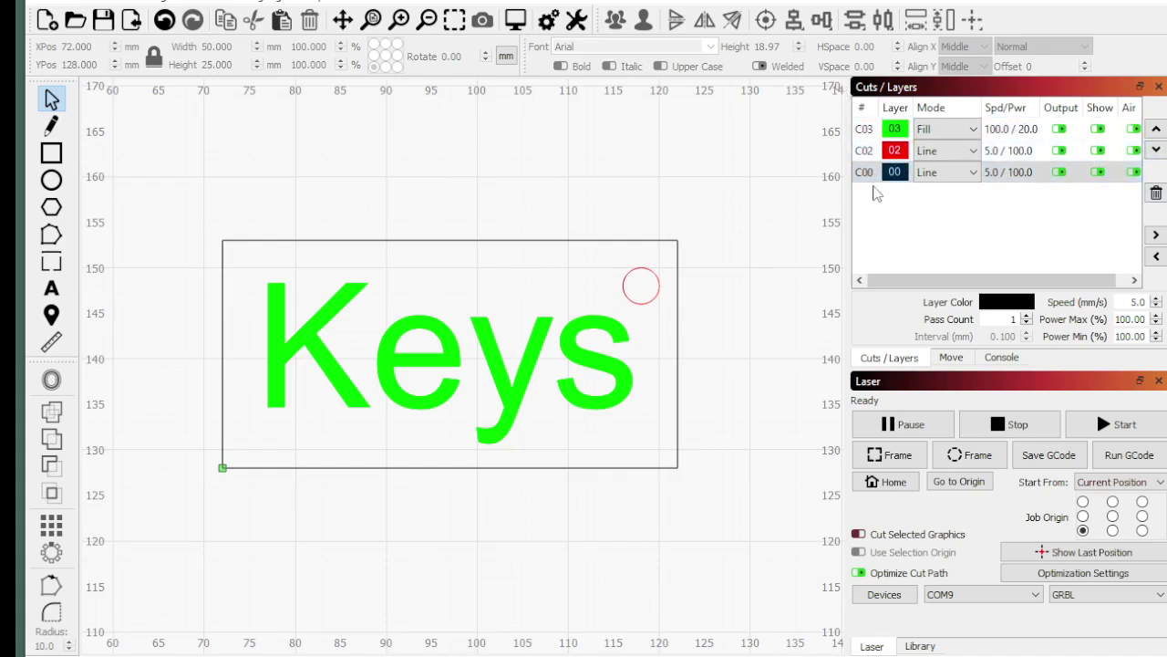
left_click(882, 158)
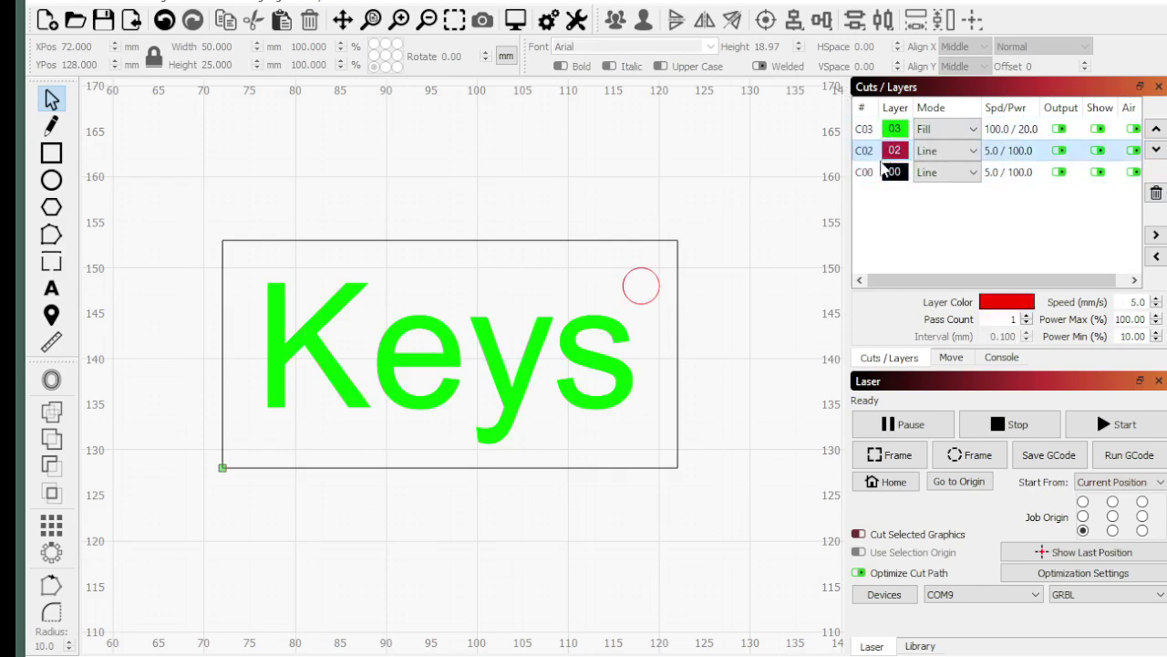
left_click(883, 130)
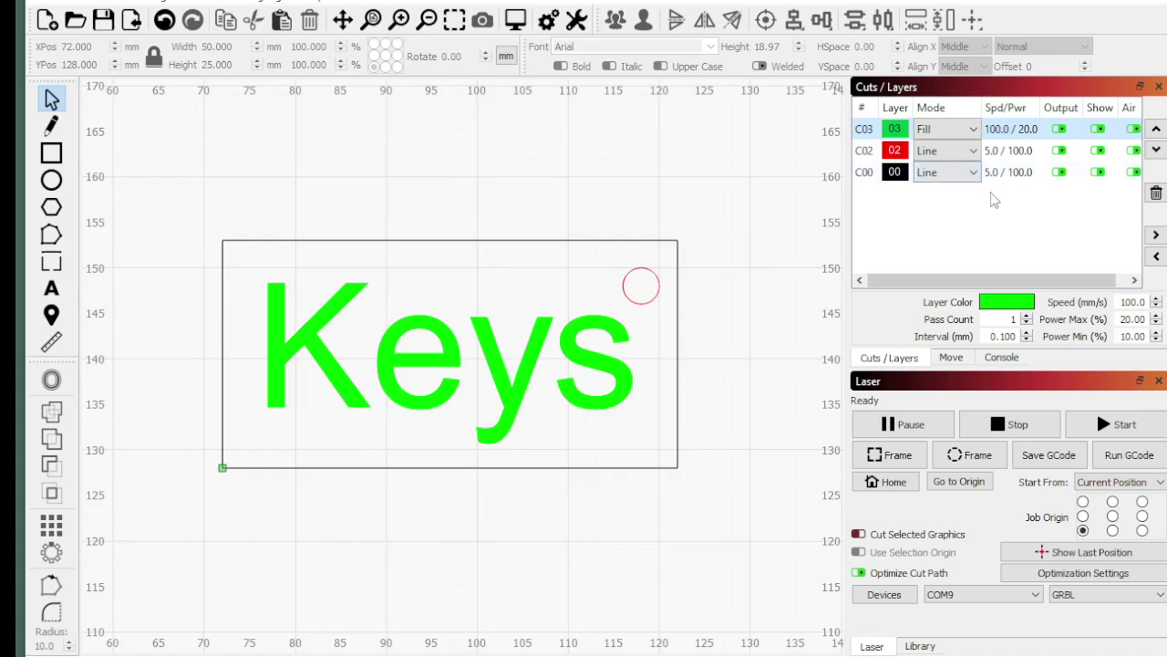
left_click(998, 155)
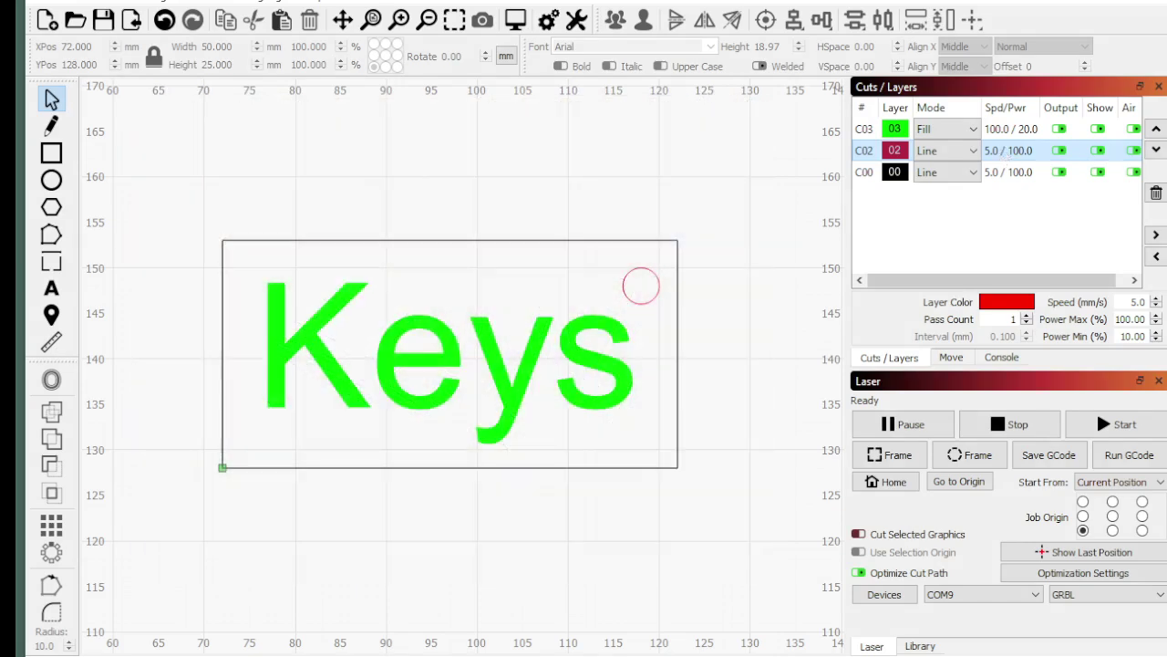
left_click(641, 286)
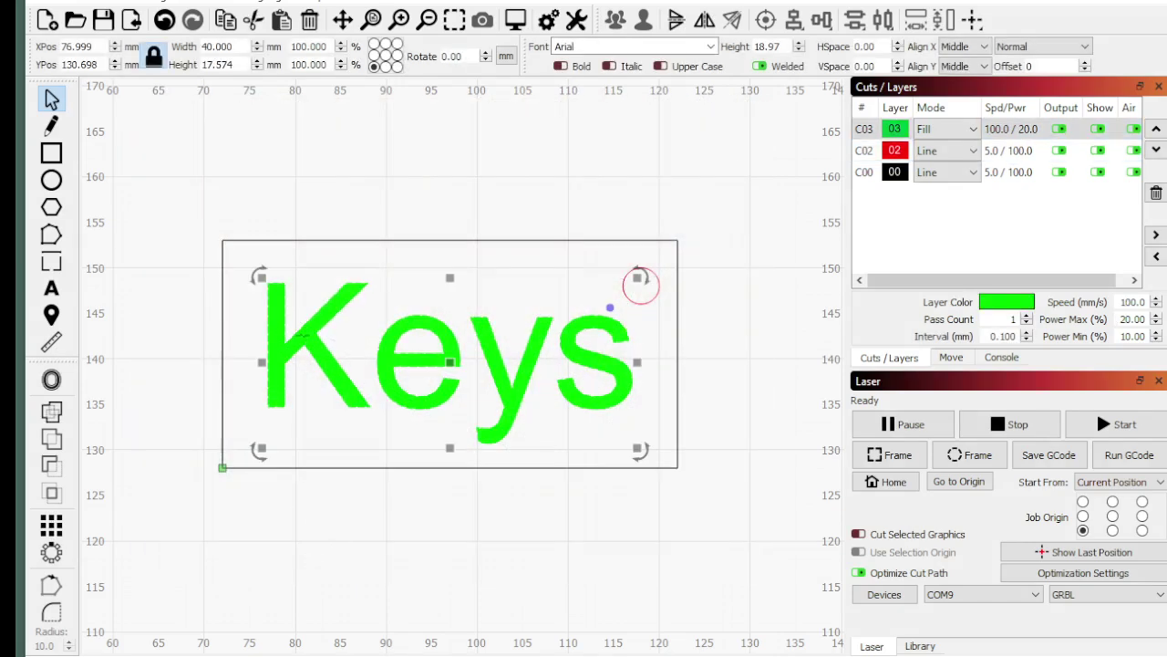
double_click(1018, 135)
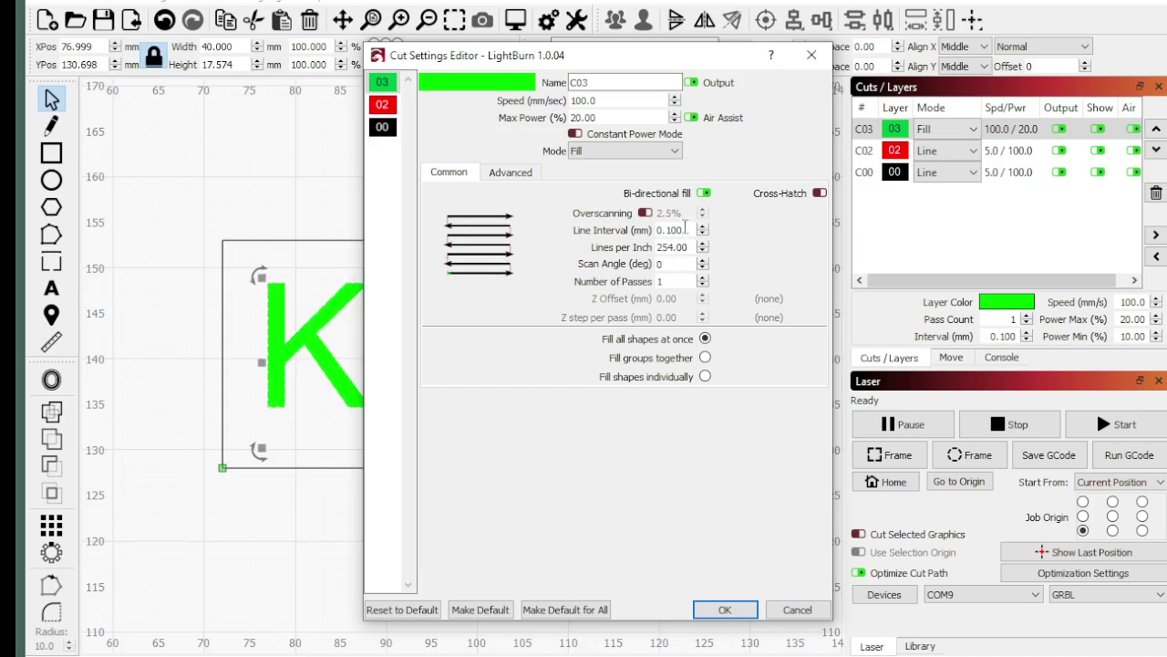
left_click_drag(688, 225, 589, 222)
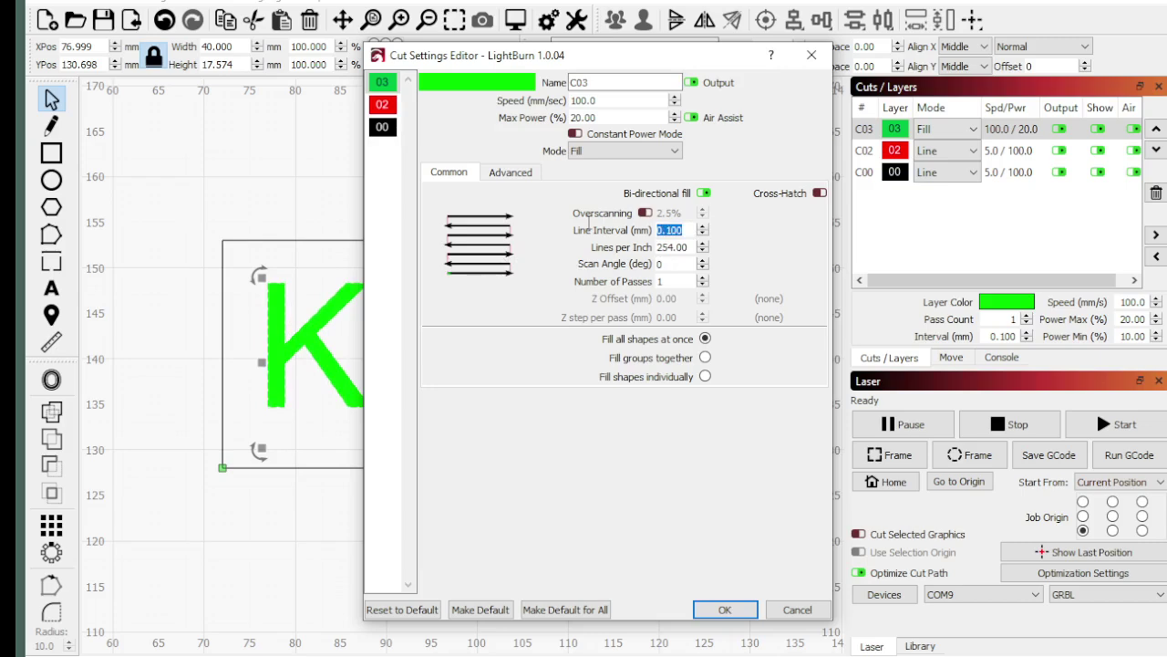
left_click(694, 230)
left_click(724, 611)
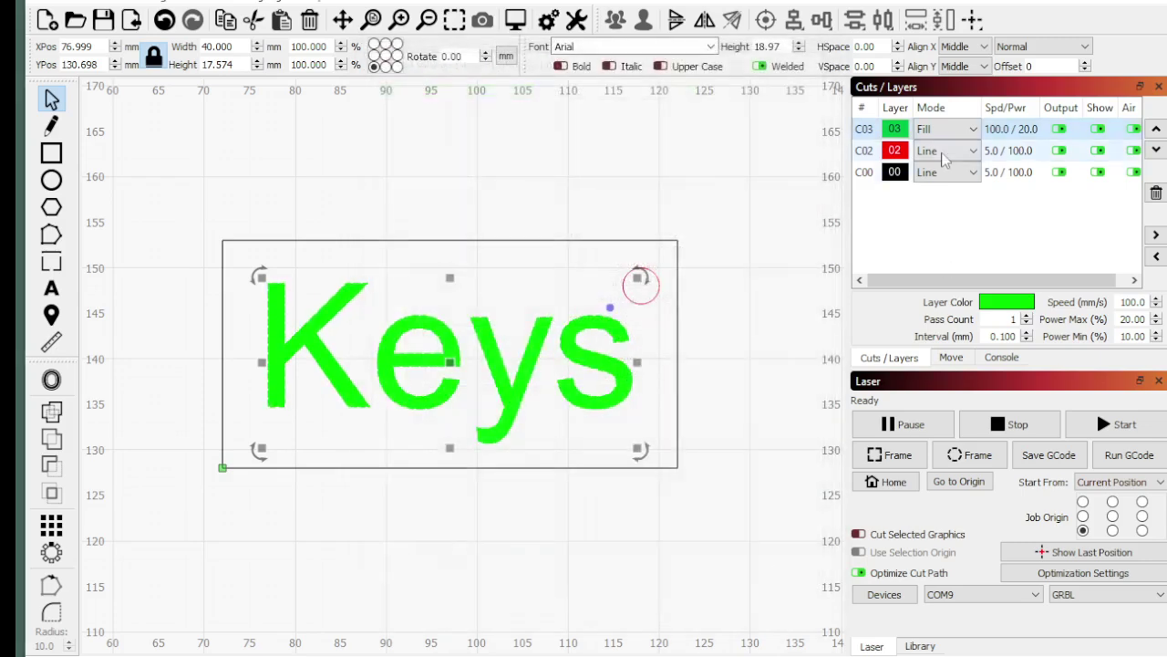
Give green fill layer C03 a speed of 150 mm/s and 100% maximum power
left_click(1023, 155)
left_click(1022, 172)
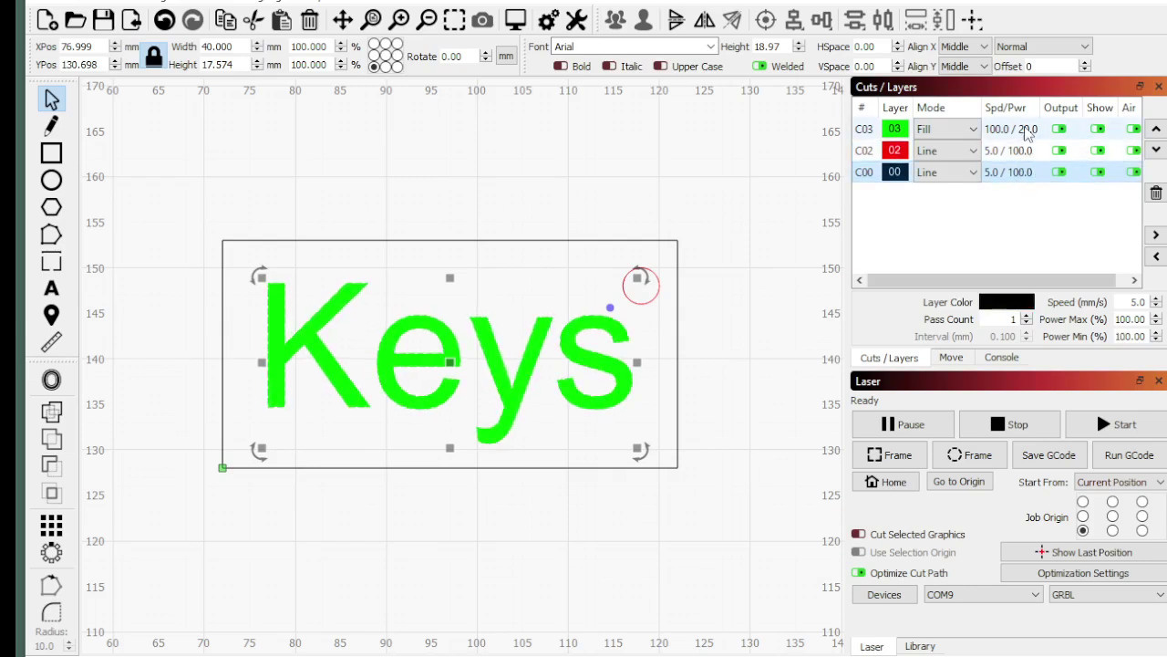
left_click(1028, 129)
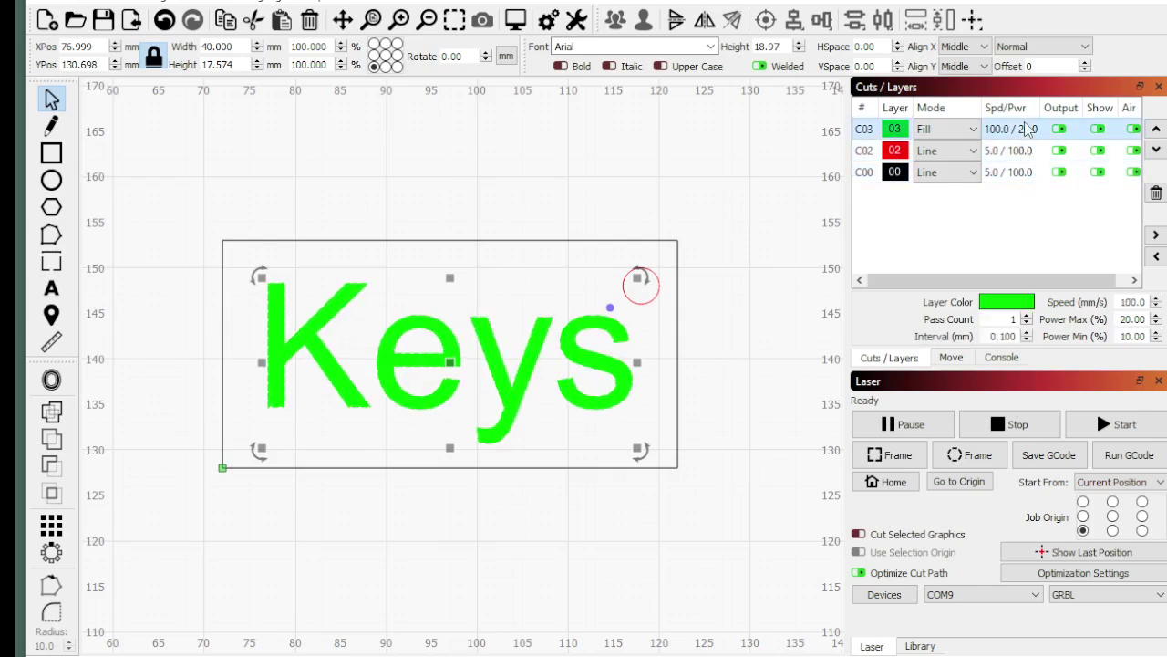
left_click(1128, 303)
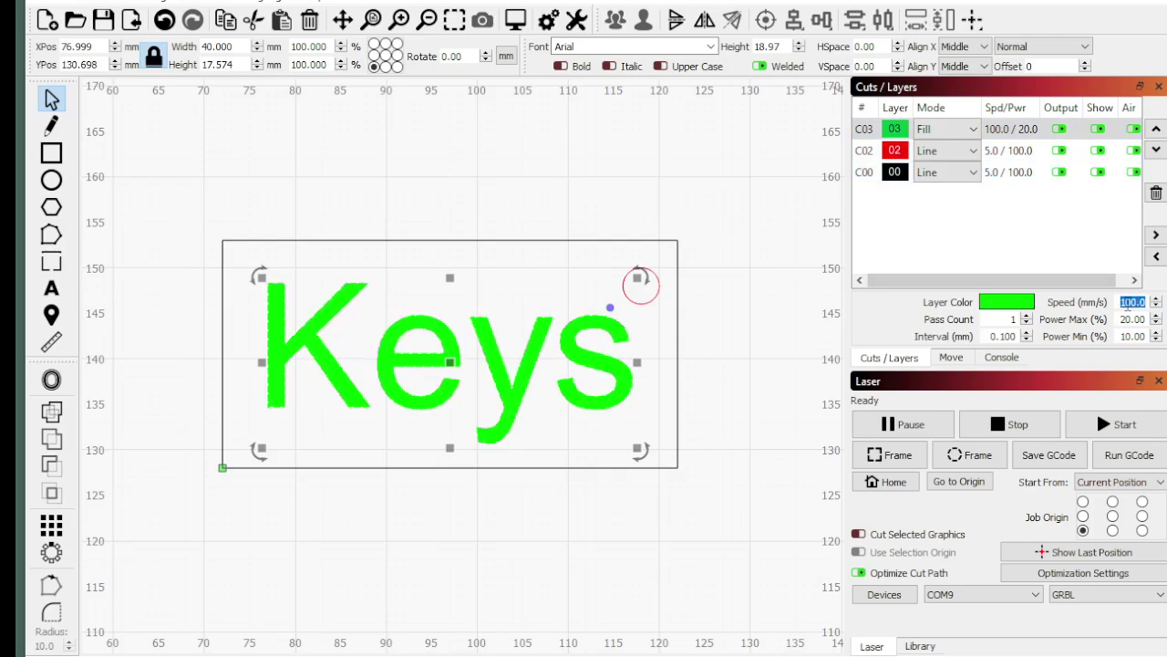
type("150")
left_click(1120, 319)
type("10")
key("Return")
Raise red line layer C02's minimum power to 100
left_click(1008, 152)
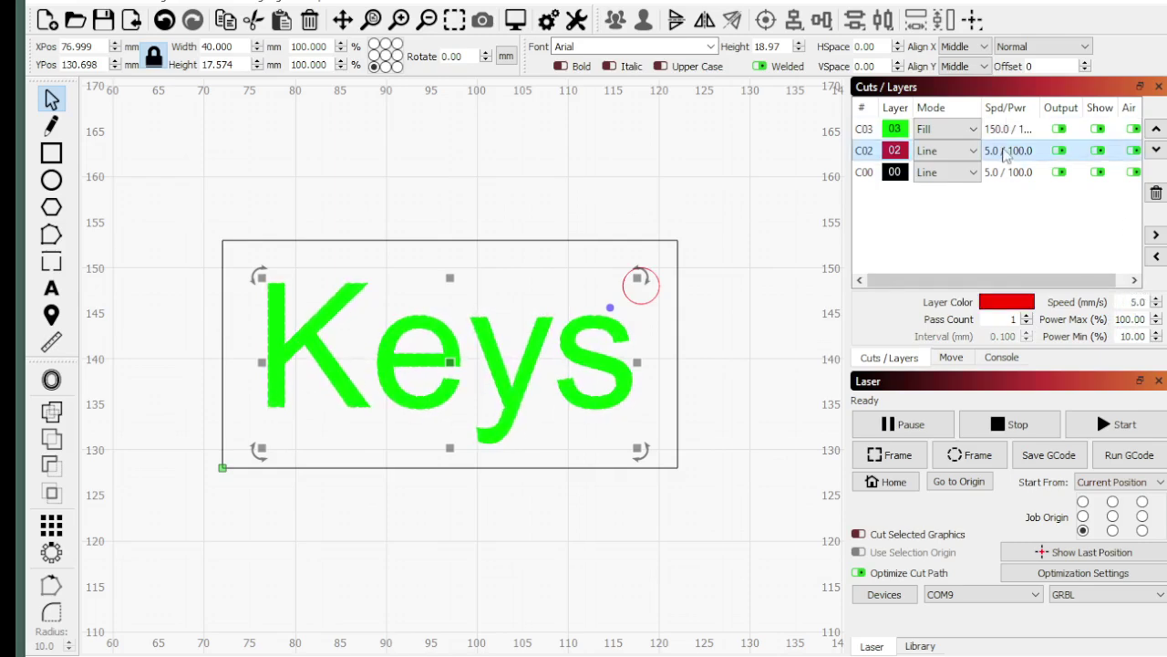
left_click(1131, 301)
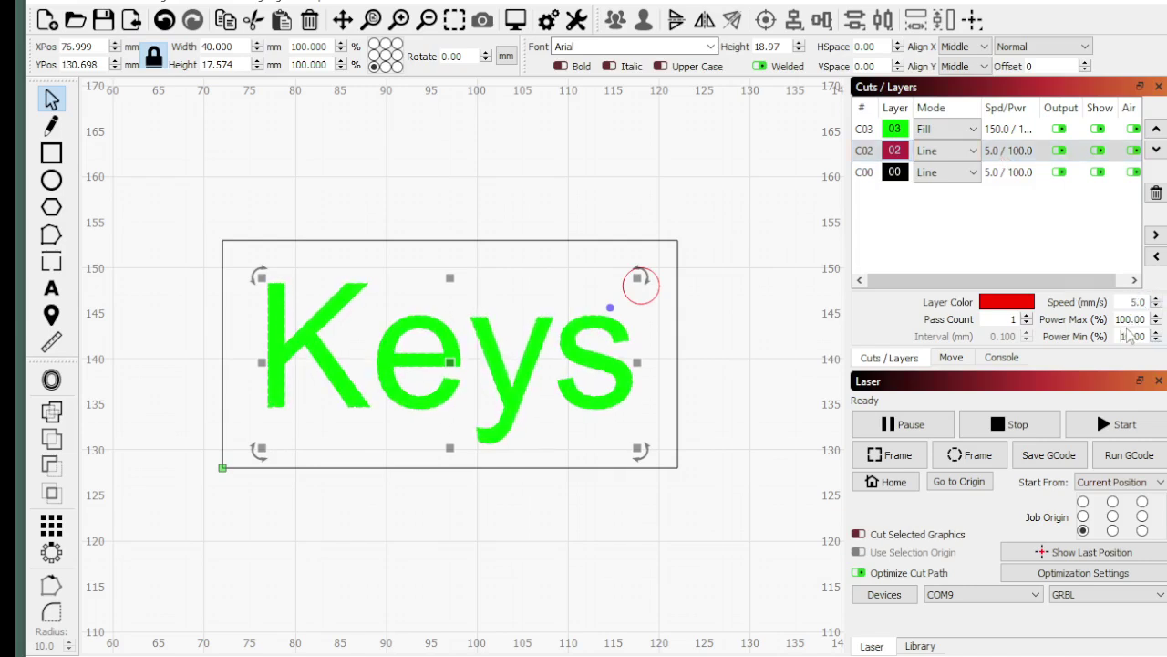
left_click(1128, 335)
type("100")
left_click(1133, 303)
Compare the red and black layer settings, then deselect everything on the canvas
left_click(1018, 173)
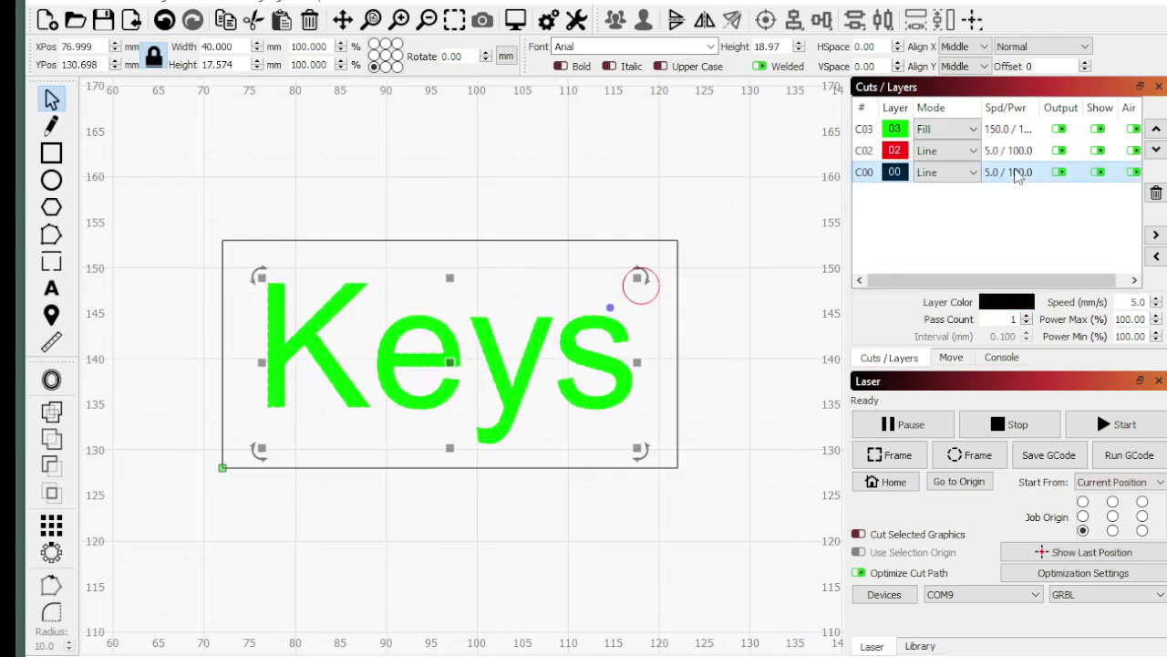
left_click(1027, 151)
left_click(1019, 173)
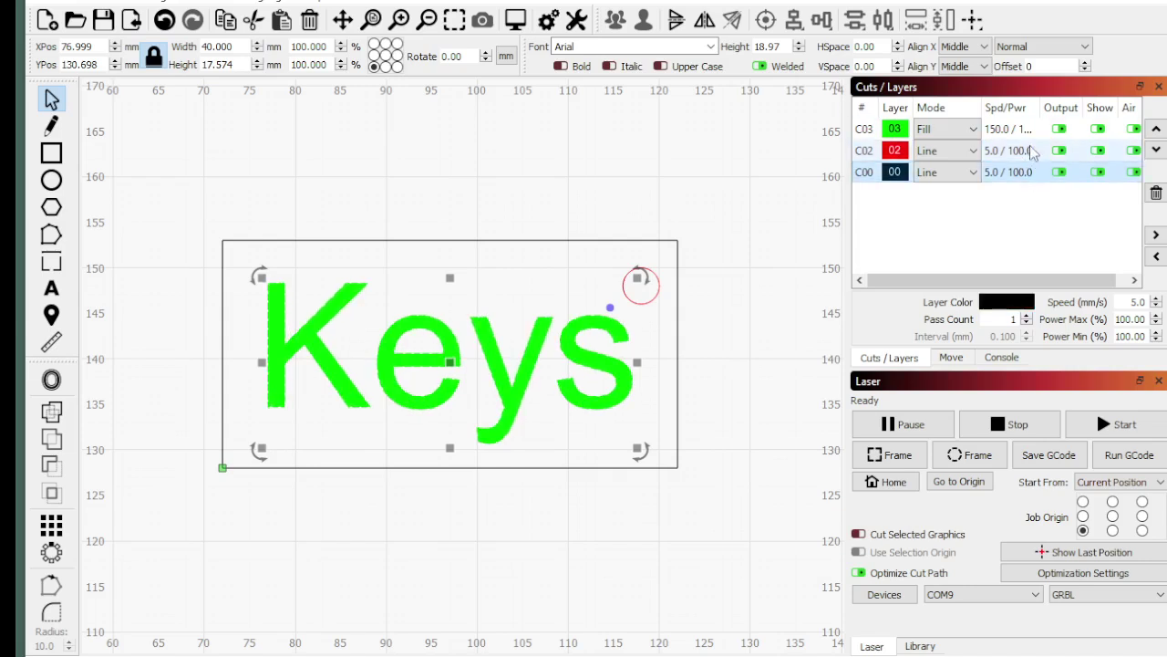
left_click(1029, 151)
left_click(1021, 172)
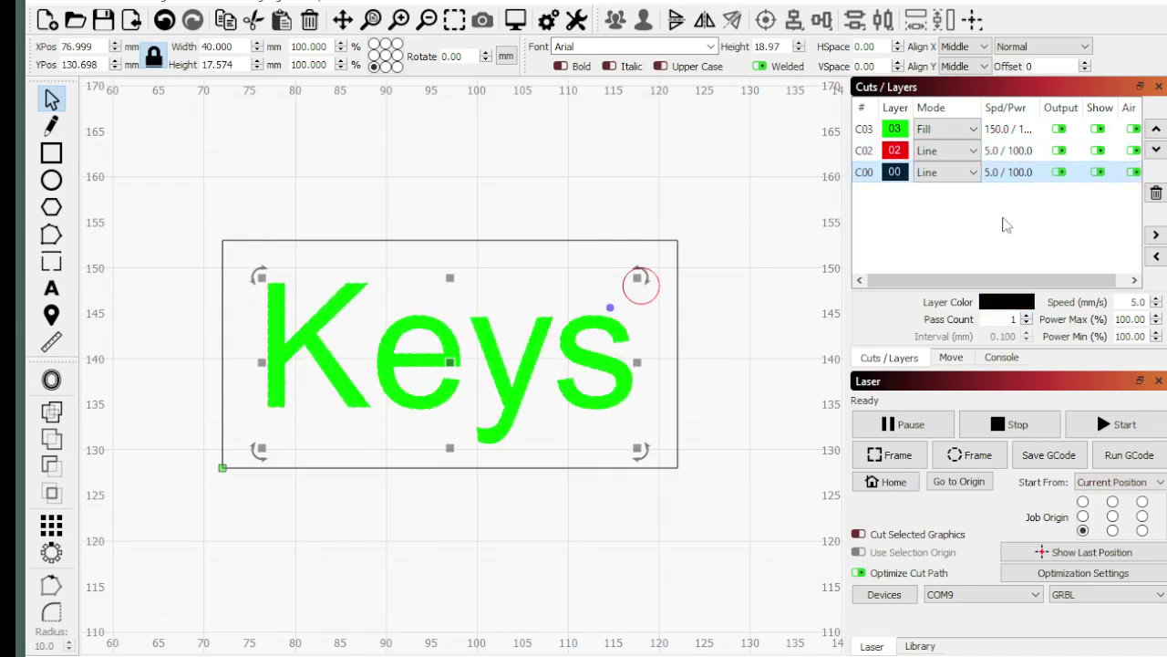
left_click(677, 228)
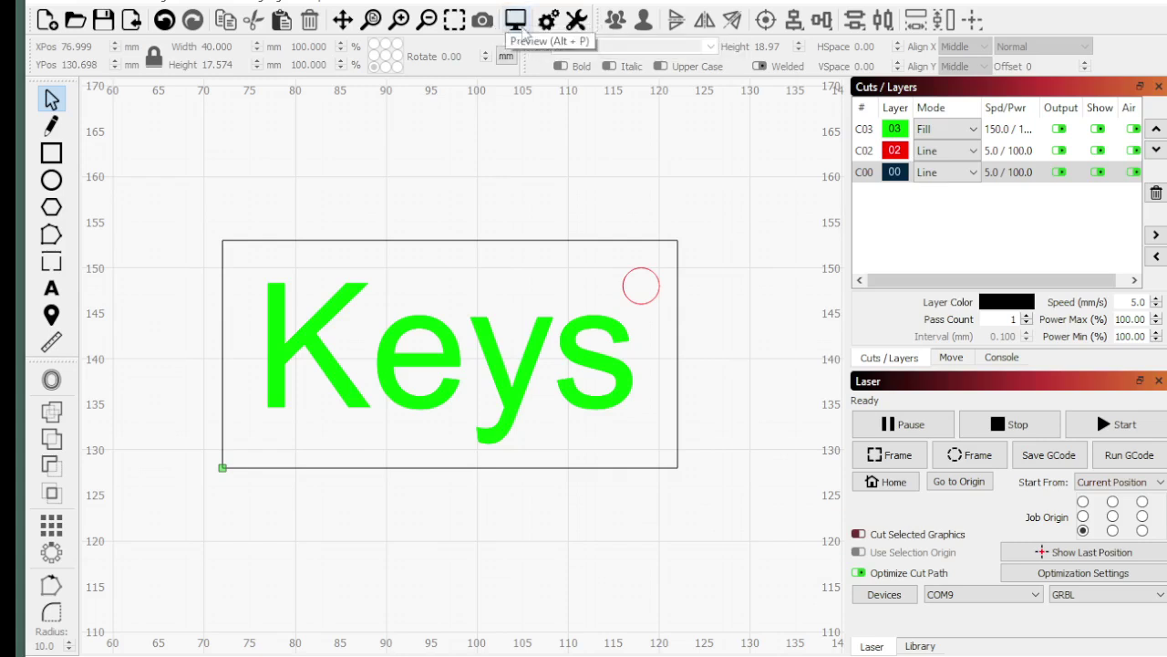
Try the Keys text on yellow and red layers, then return it to green fill layer C03
left_click(521, 30)
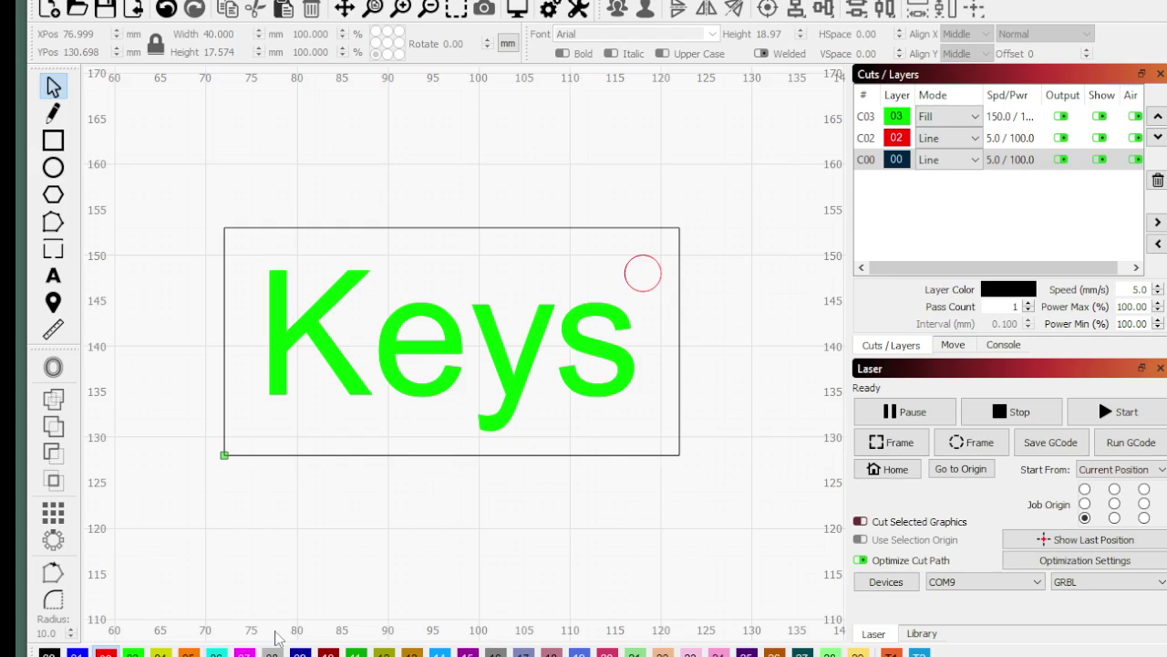
left_click(283, 354)
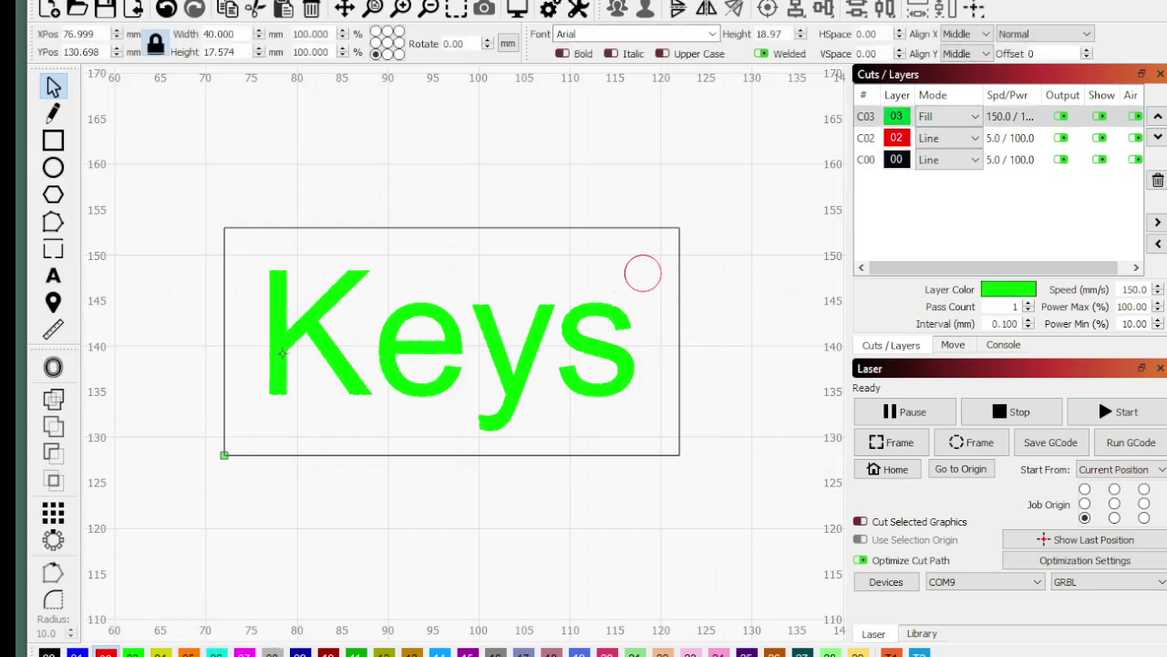
left_click(163, 653)
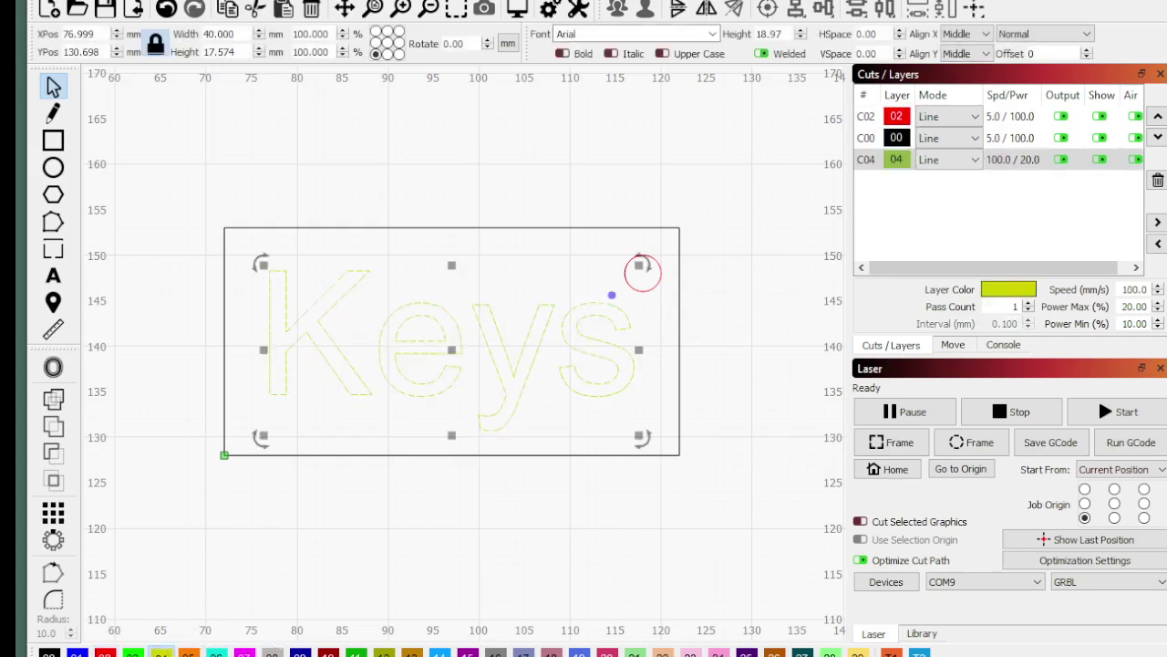
key("ctrl+z")
left_click(189, 653)
left_click(105, 653)
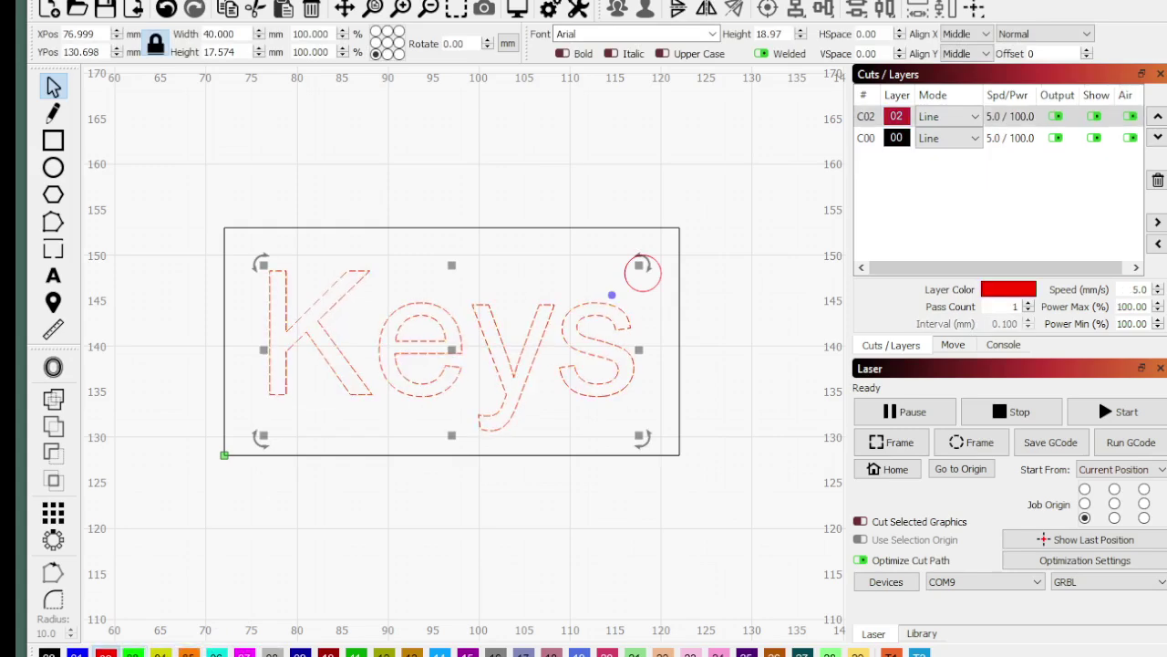
left_click(132, 653)
left_click(342, 549)
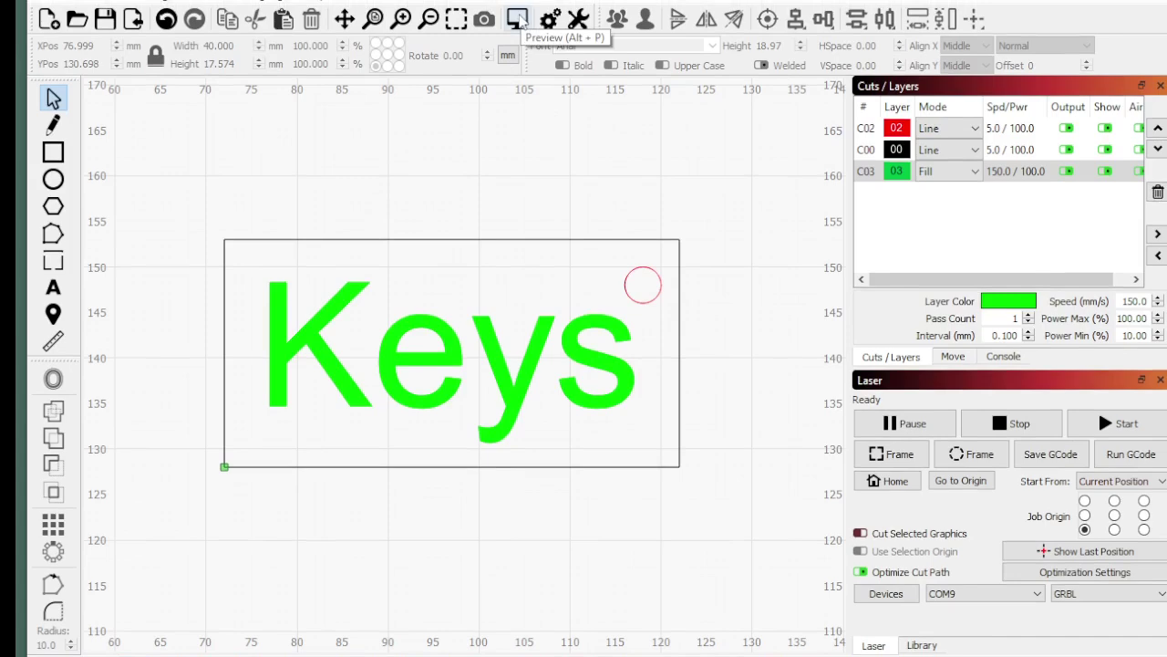
Preview the laser job, rewind the simulation, and close the preview
left_click(518, 22)
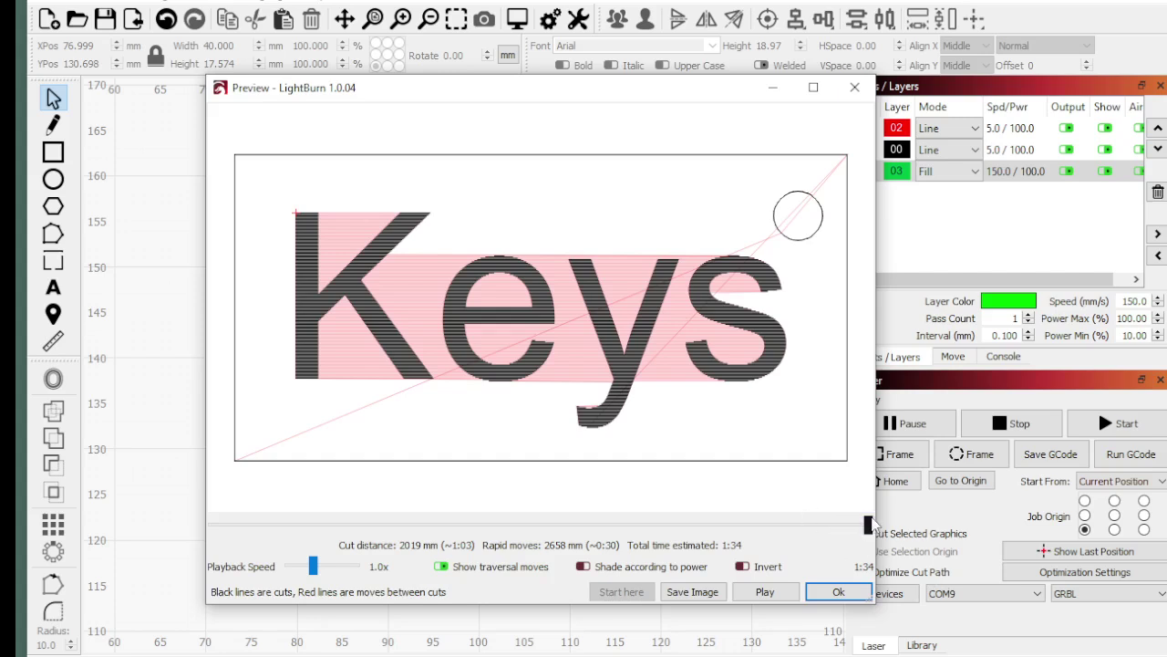
mouse_move(868, 524)
left_mouse_down()
mouse_move(183, 509)
mouse_move(484, 526)
mouse_move(756, 522)
mouse_move(873, 538)
left_mouse_up()
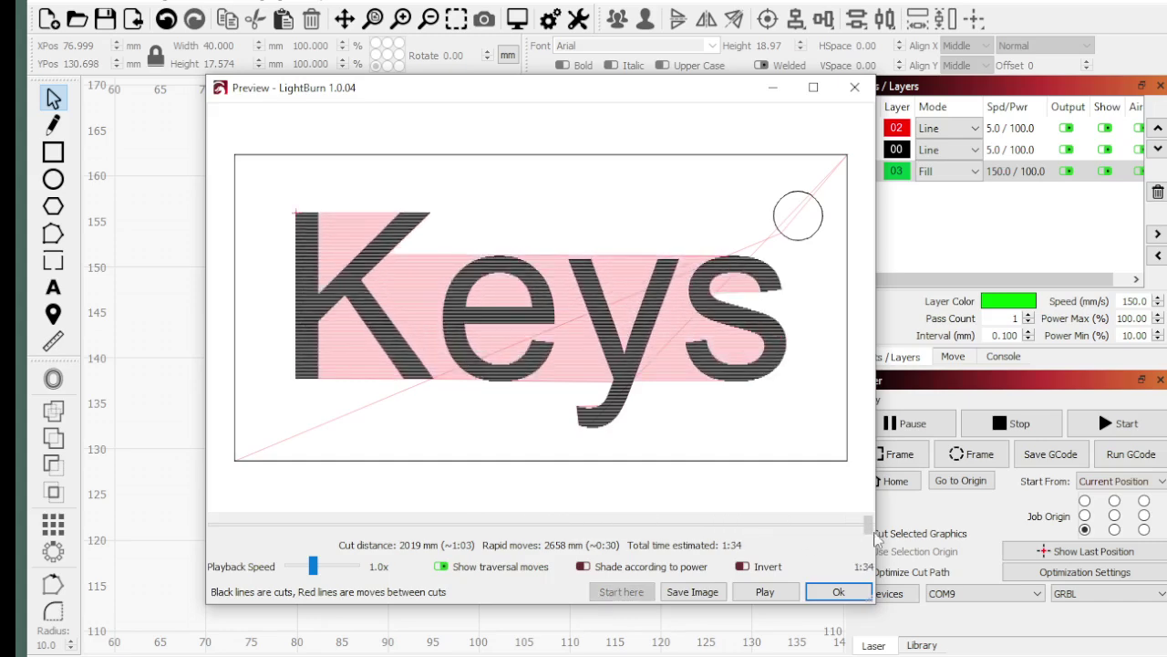
left_click(835, 591)
Move black outline layer C00 below the green fill and reopen the job preview
left_click(1011, 154)
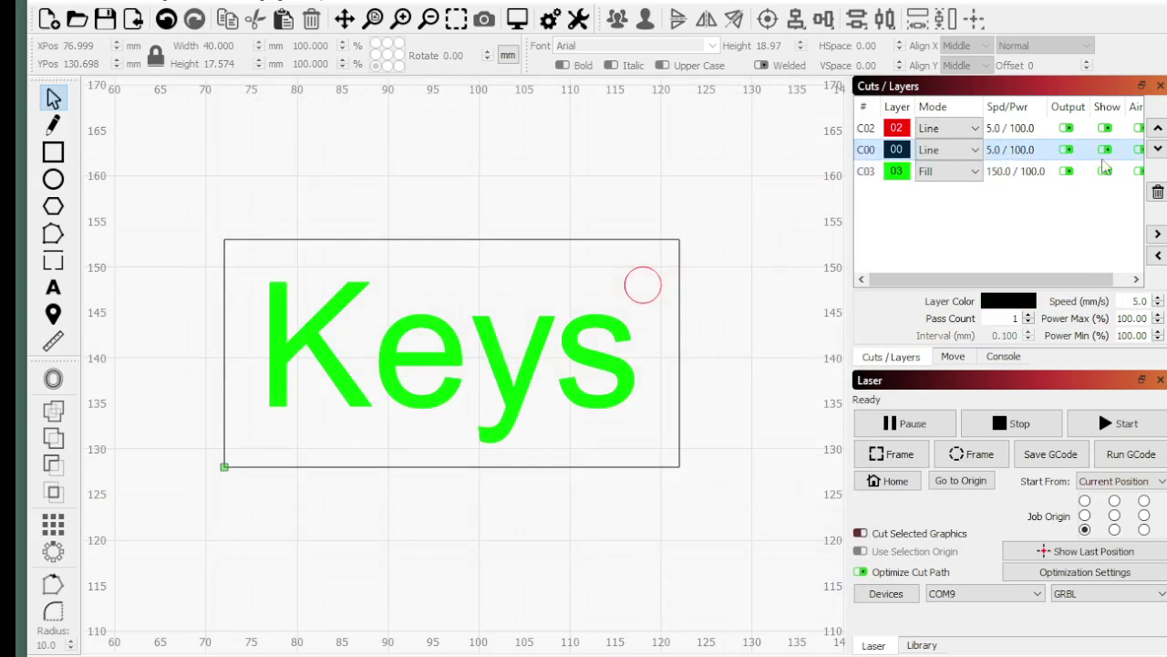
left_click(1158, 151)
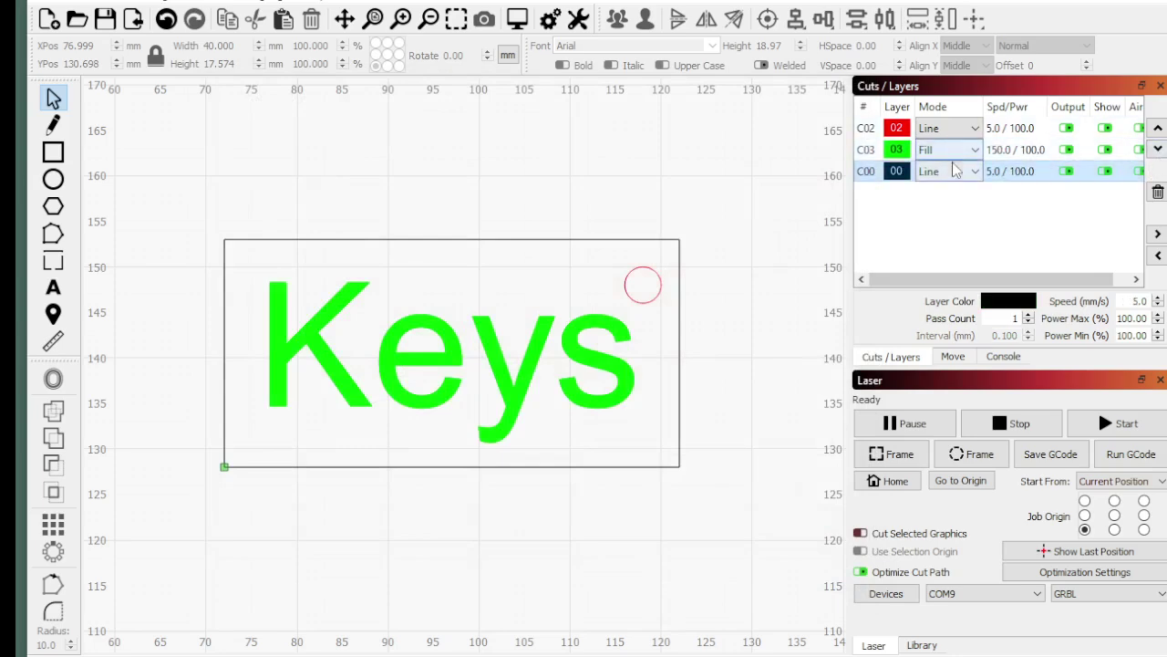
left_click(517, 19)
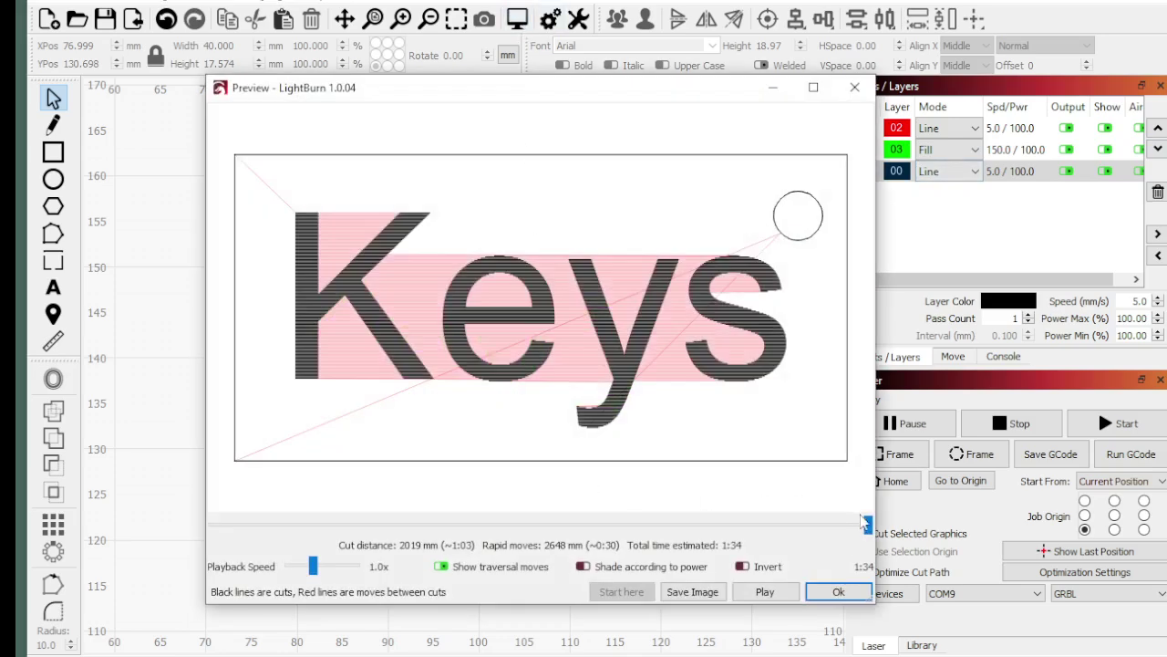
Scrub the preview timeline, zoom in on the Keys letters and hole circle, then close the preview
mouse_move(864, 522)
left_mouse_down()
mouse_move(212, 520)
mouse_move(593, 527)
mouse_move(881, 509)
left_mouse_up()
scroll(595, 426, "up", 6)
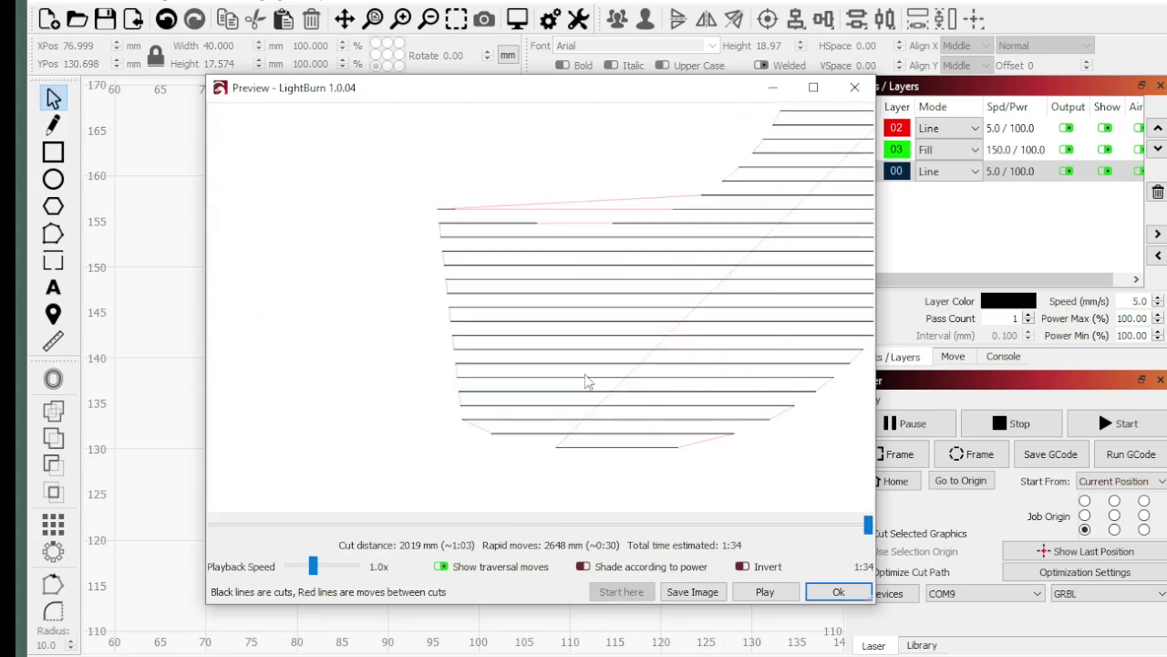
scroll(565, 496, "up", 2)
scroll(430, 464, "down", 5)
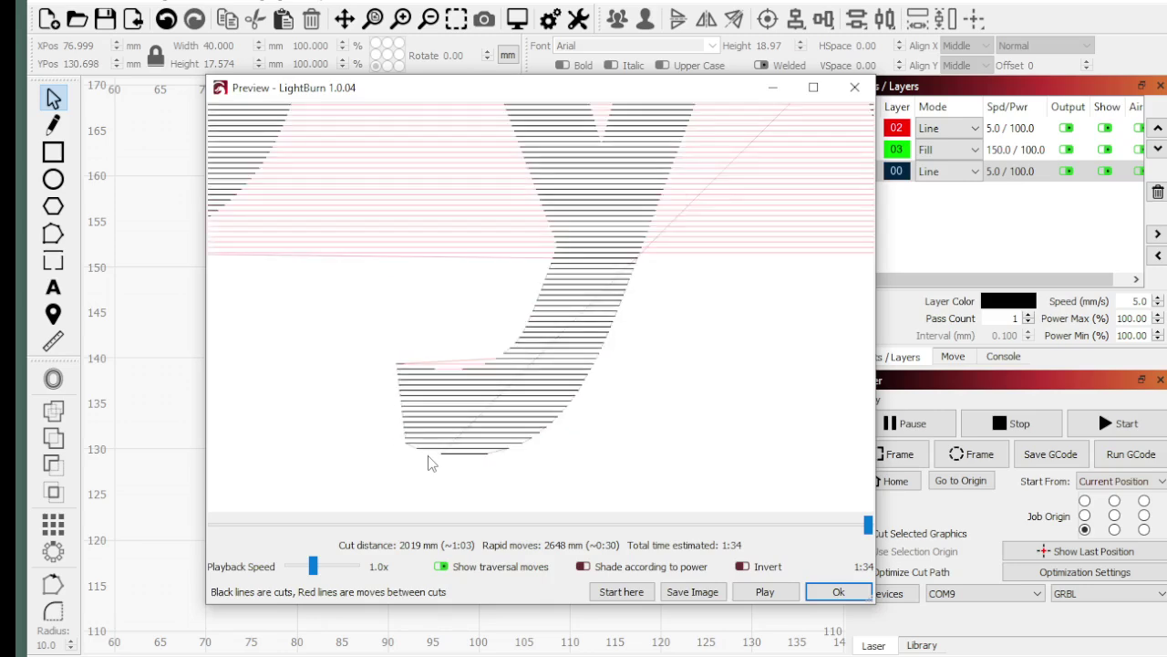
scroll(429, 464, "down", 4)
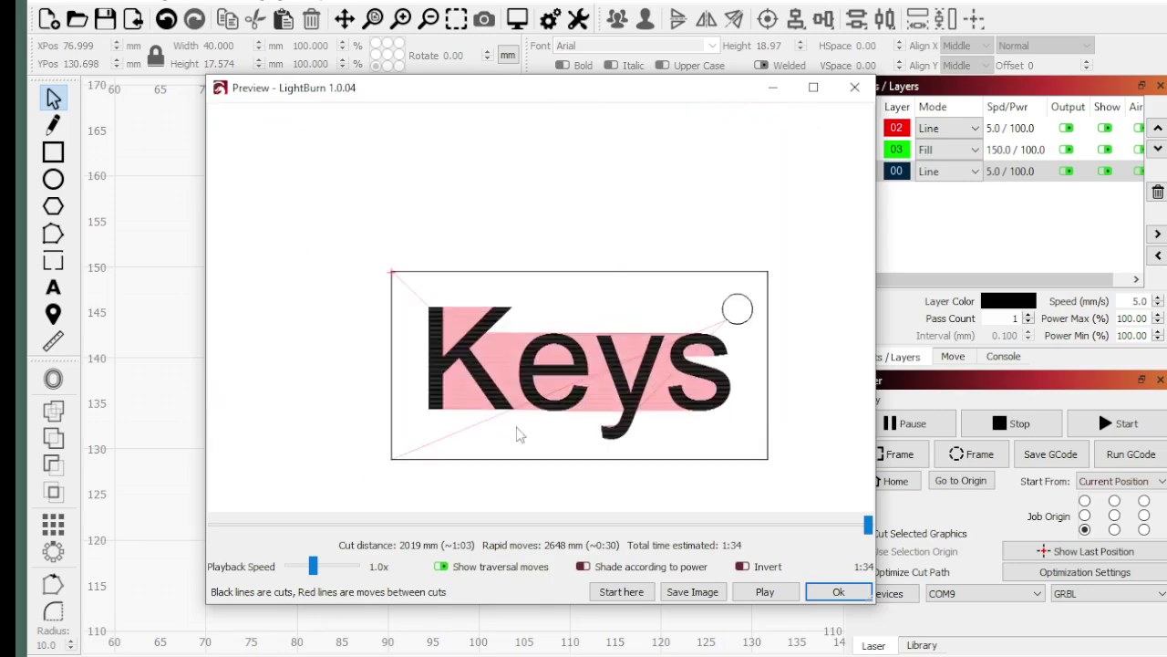
scroll(695, 332, "up", 5)
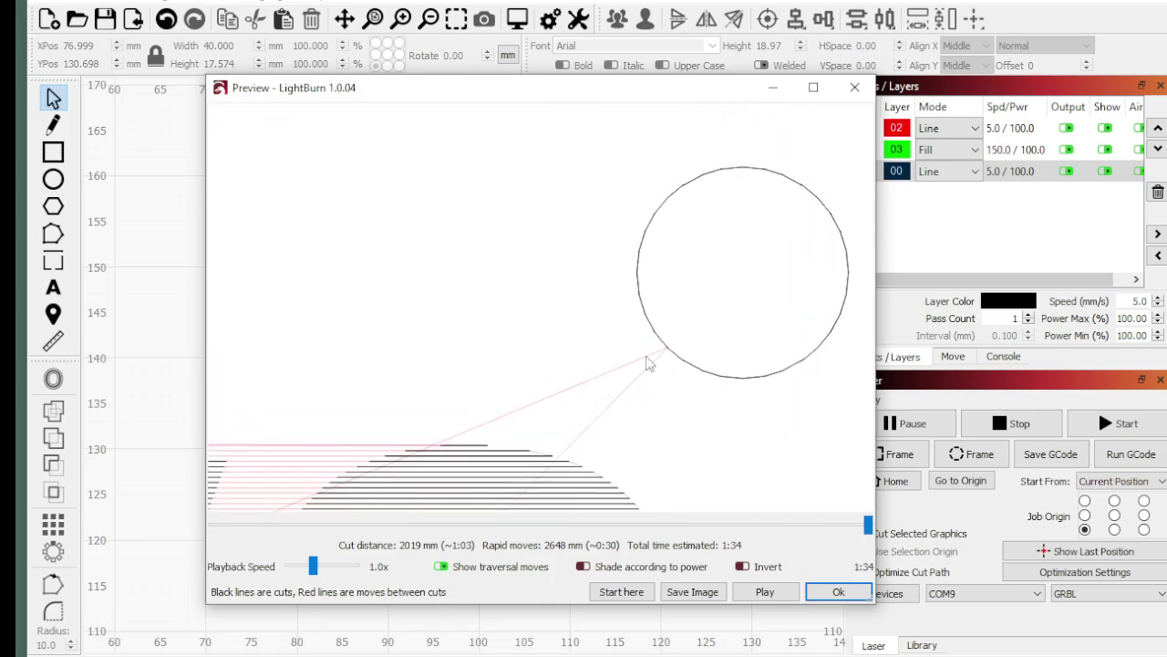
scroll(702, 332, "down", 2)
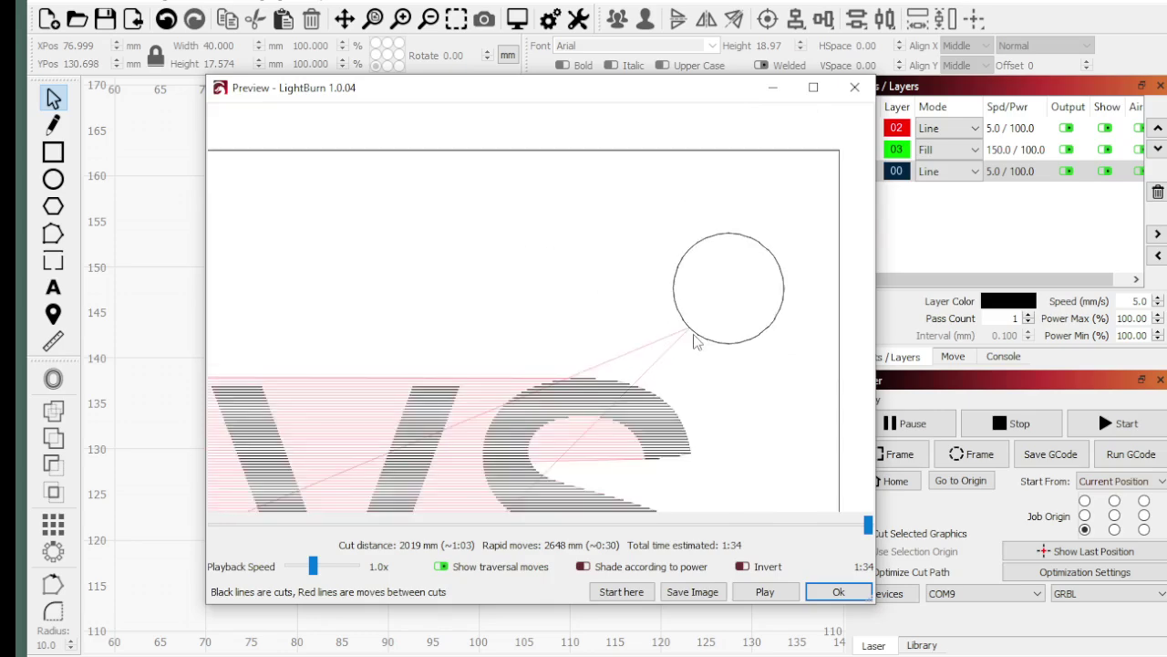
scroll(695, 340, "down", 4)
scroll(583, 477, "up", 5)
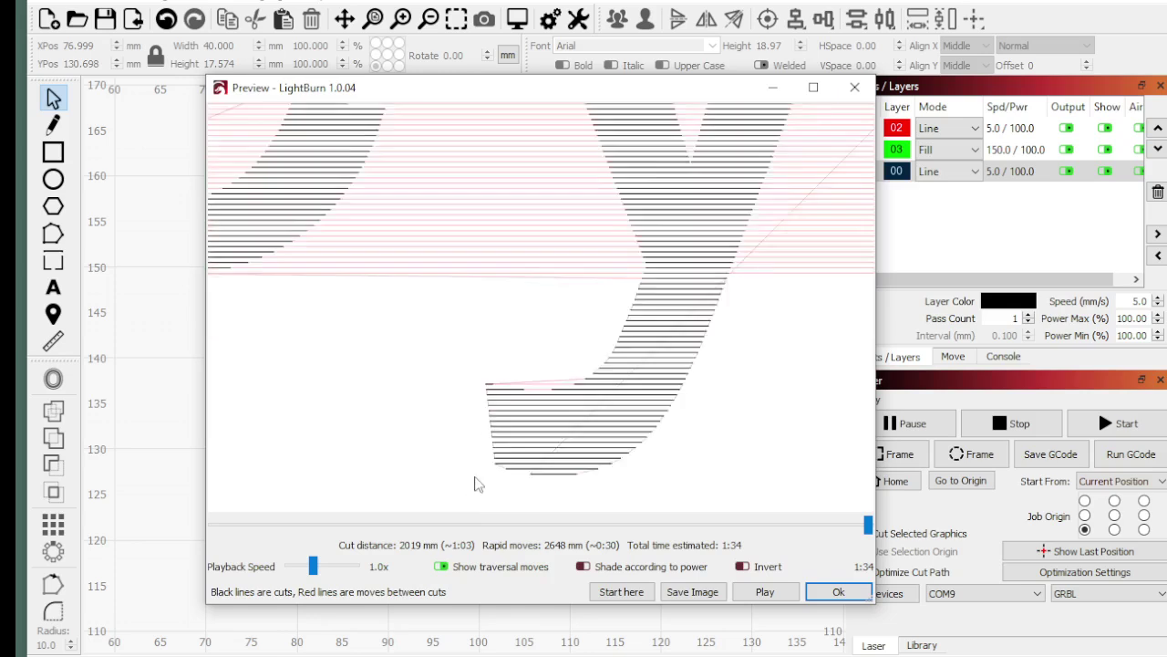
scroll(474, 484, "up", 3)
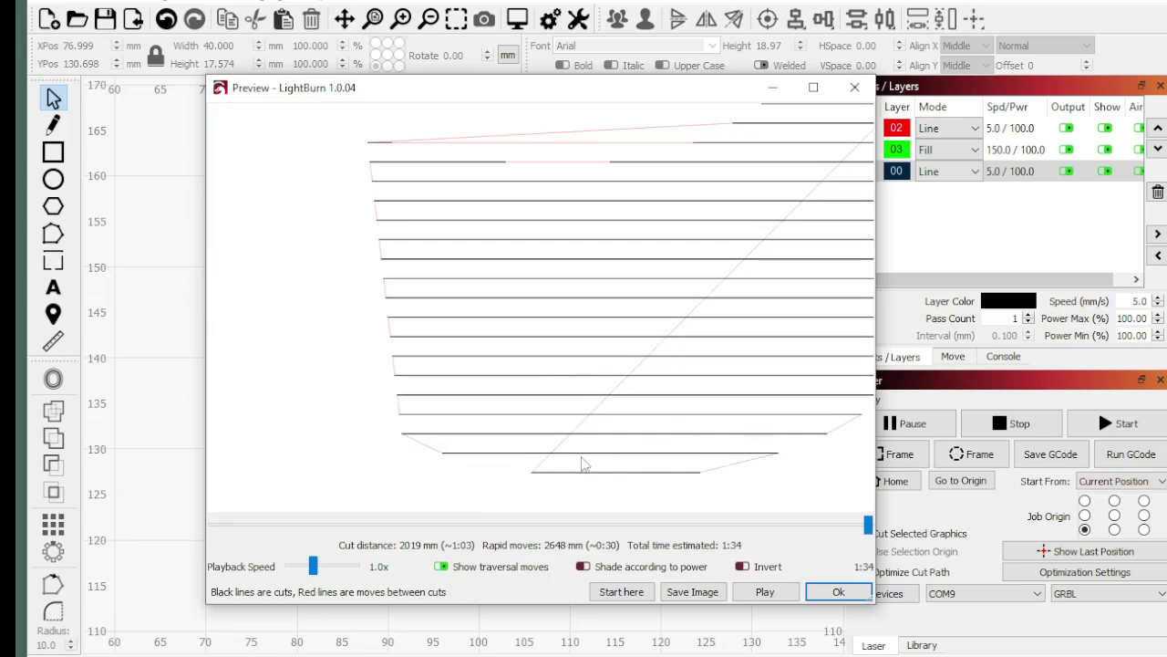
scroll(584, 465, "down", 5)
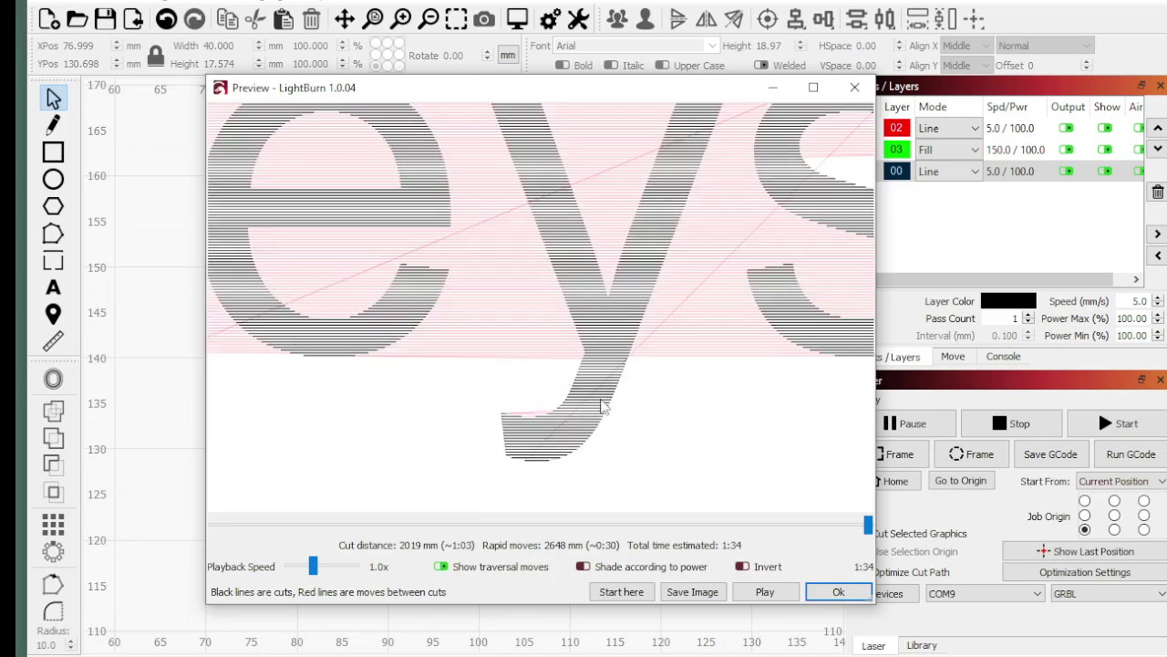
scroll(602, 406, "down", 5)
scroll(630, 422, "down", 1)
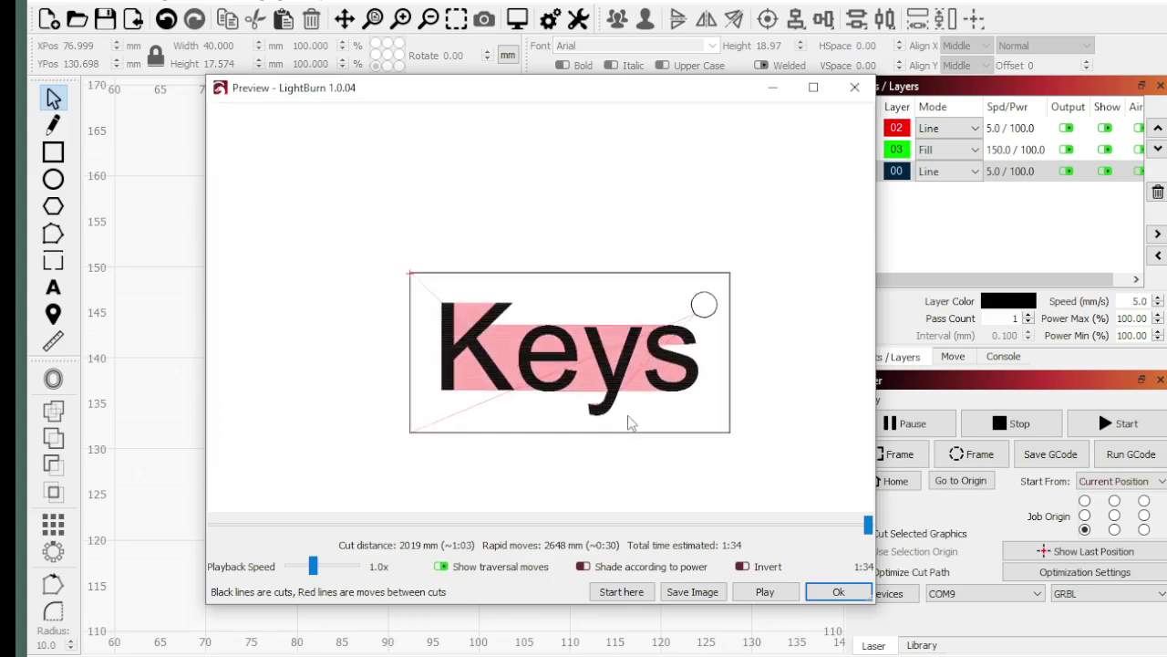
scroll(406, 375, "down", 2)
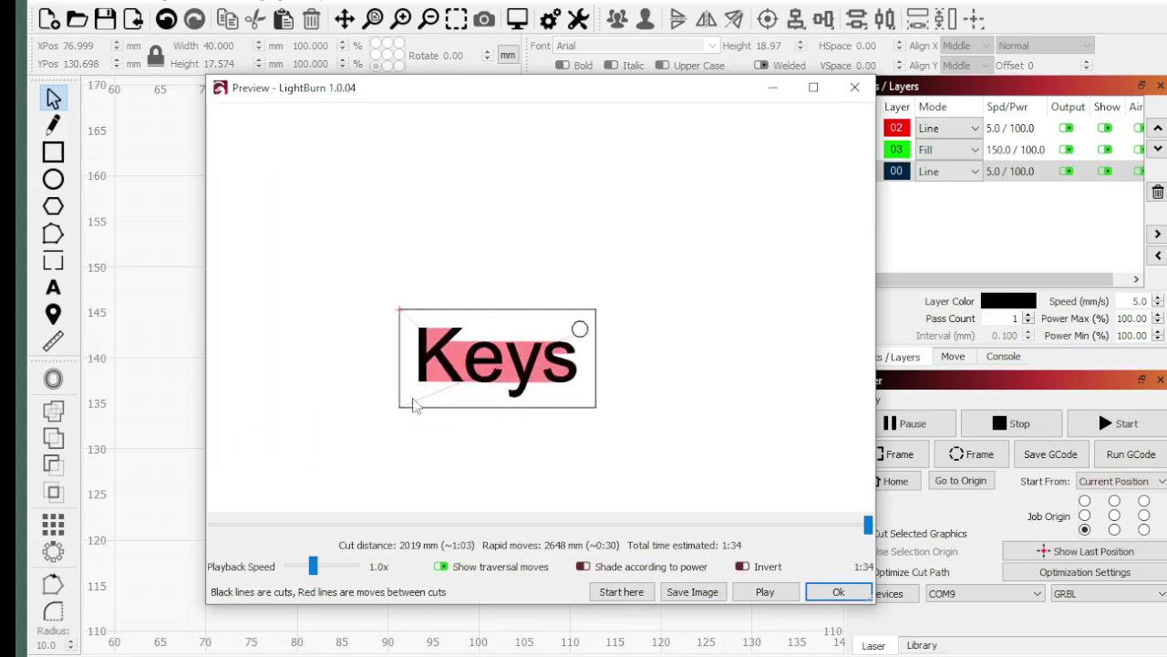
left_click(838, 593)
scroll(315, 495, "down", 3)
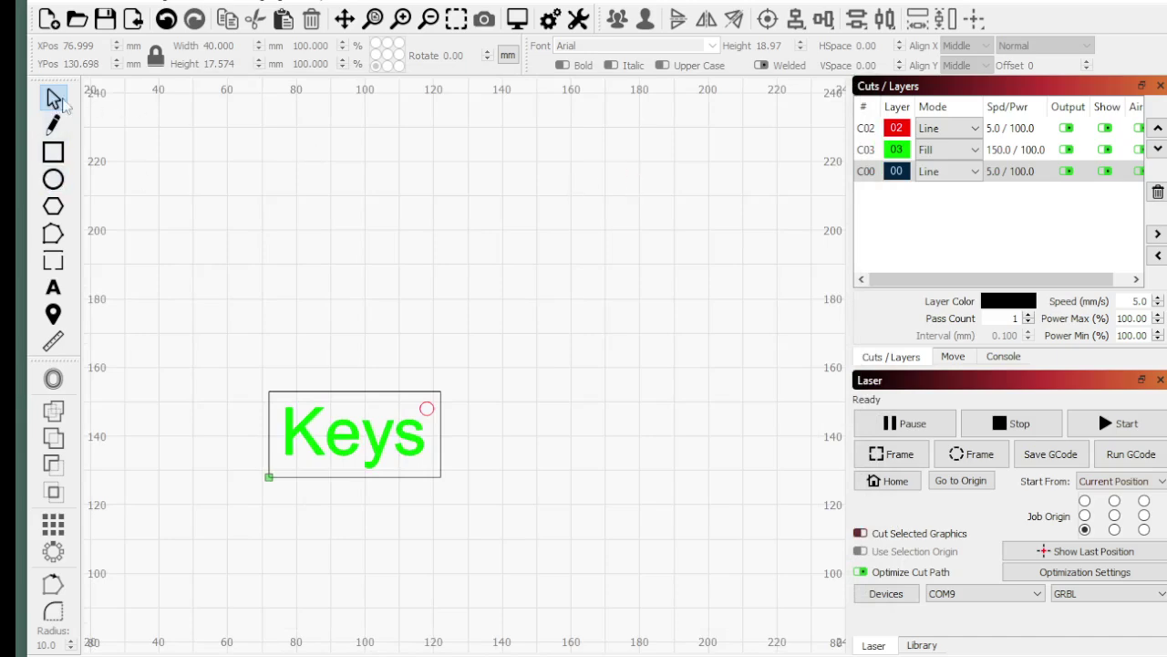
left_click(54, 153)
left_click_drag(692, 187, 698, 195)
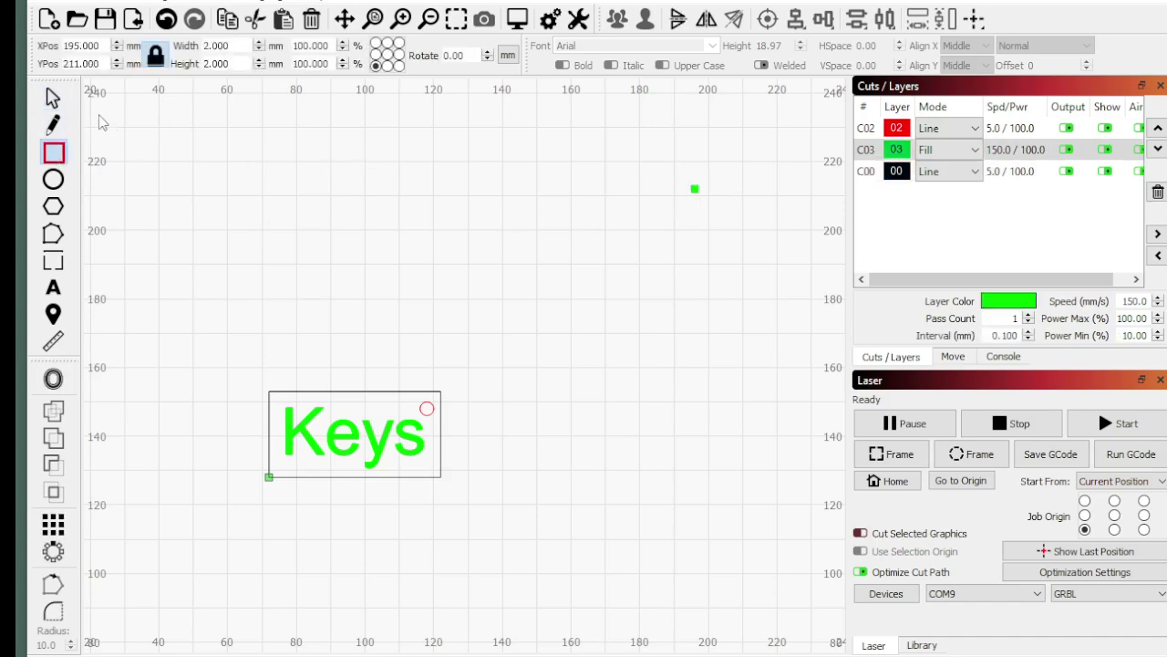
key("Escape")
scroll(224, 486, "up", 3)
left_click(568, 552)
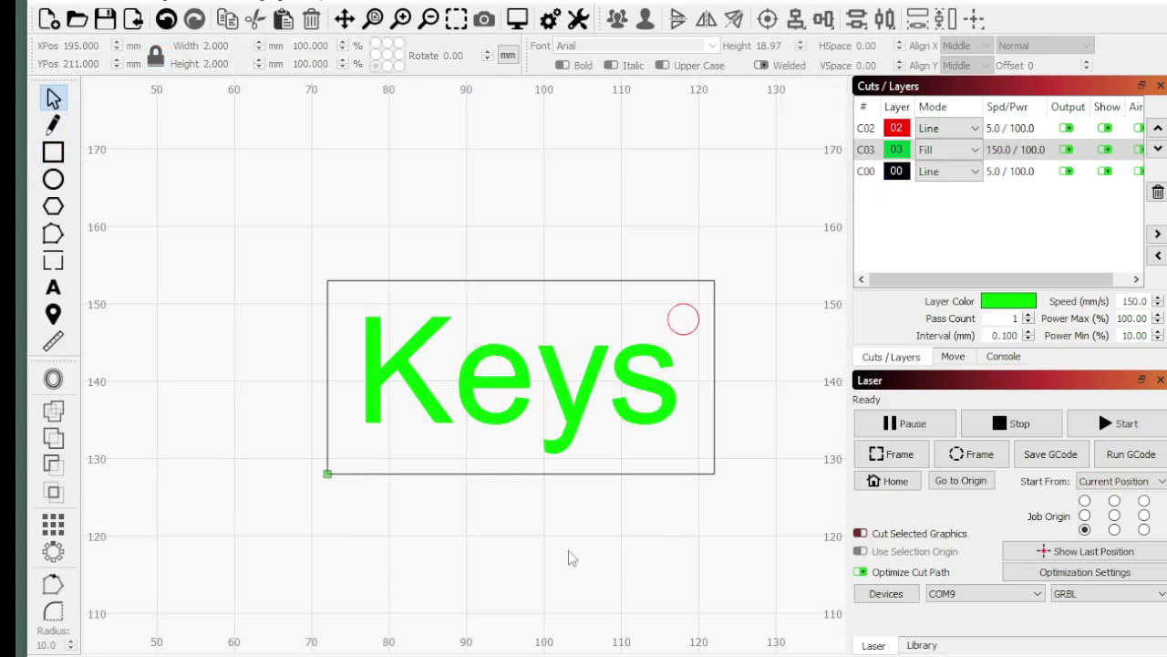
scroll(474, 518, "up", 1)
left_click(524, 25)
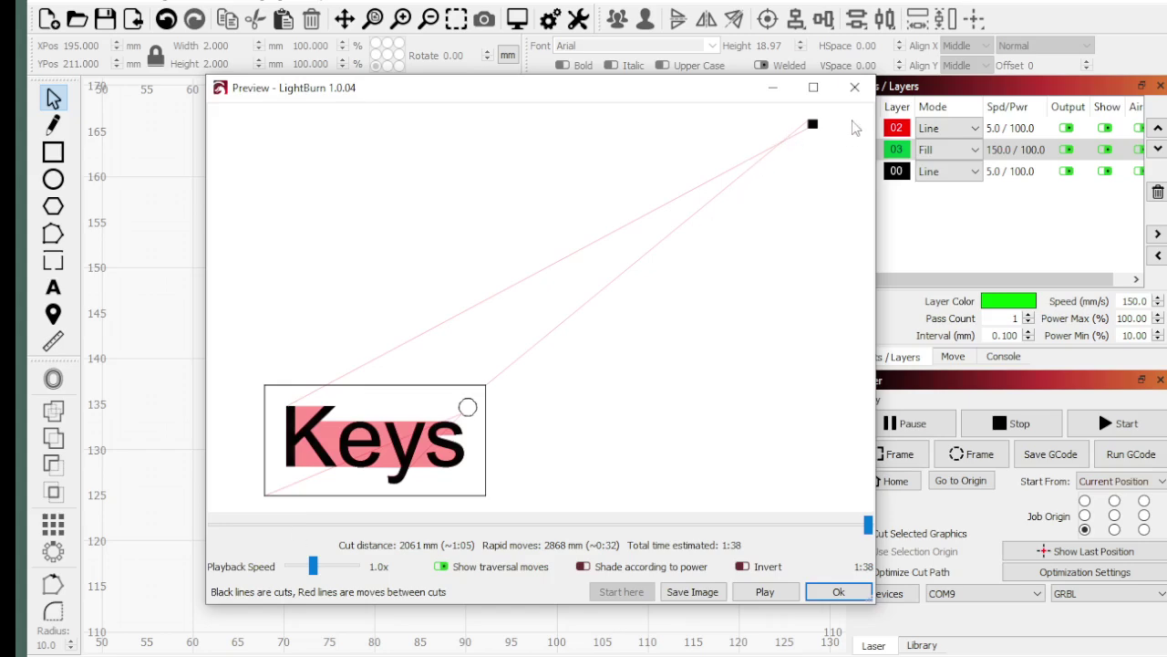
left_click(818, 593)
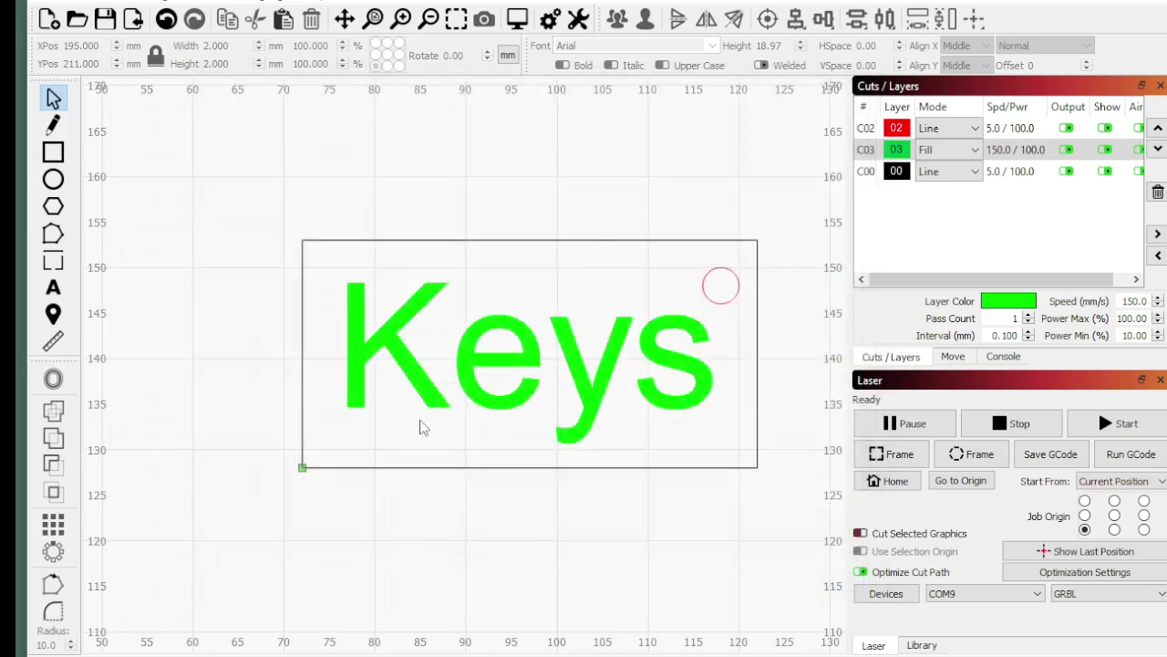
scroll(474, 463, "down", 5)
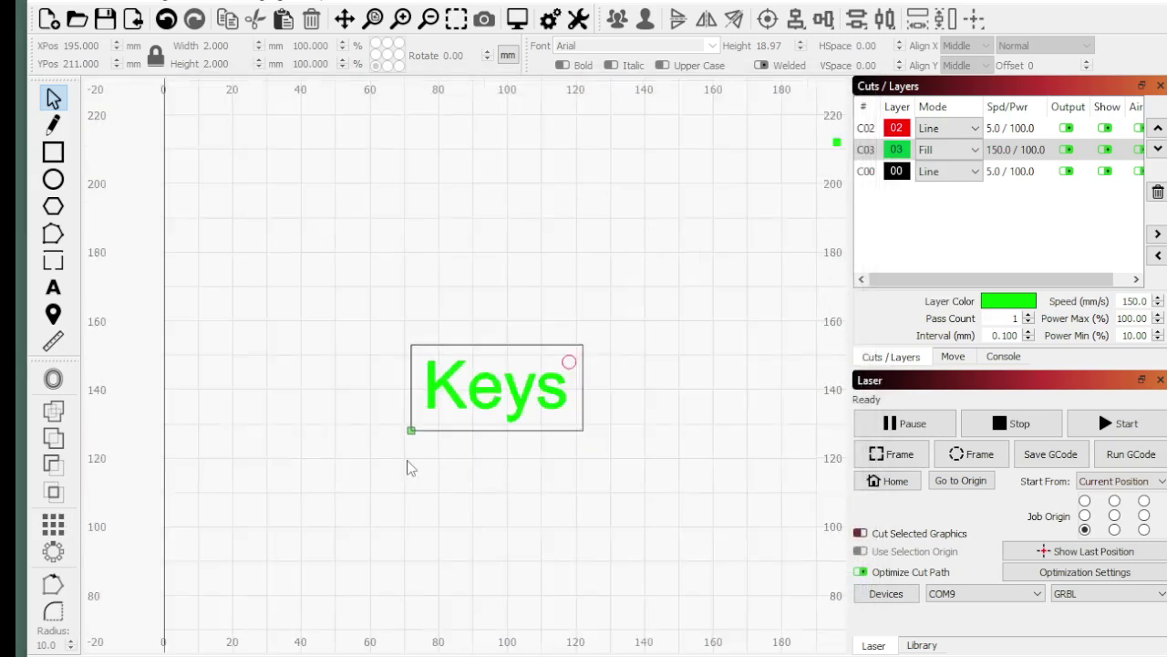
right_click(623, 188)
left_click(721, 311)
scroll(473, 399, "up", 5)
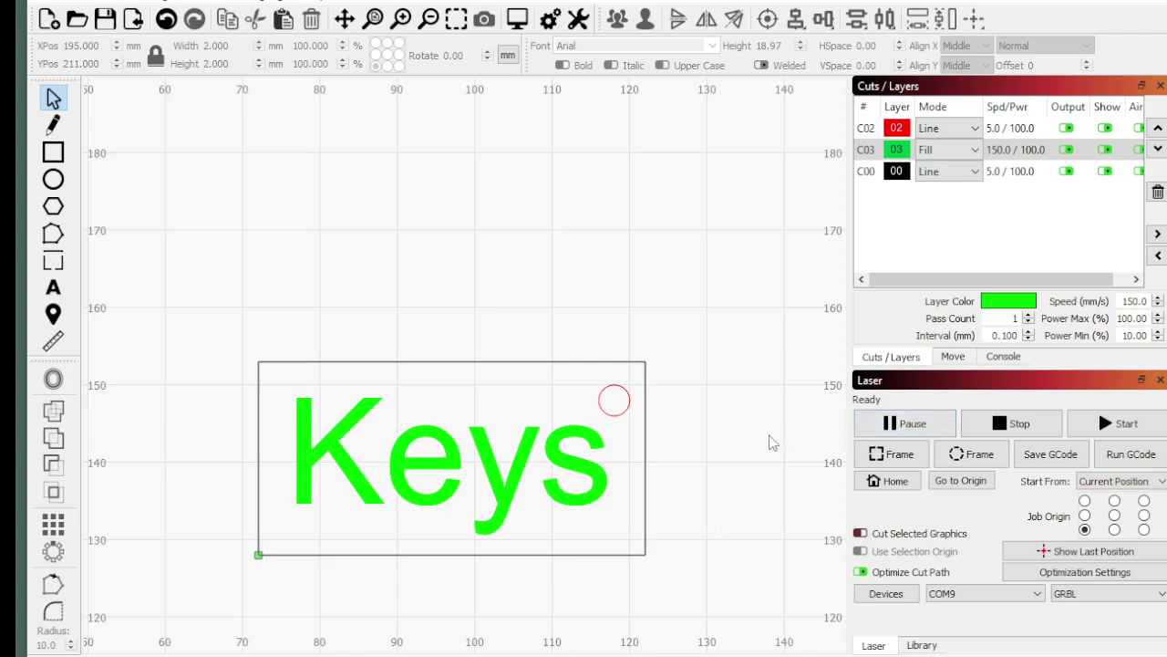
Open the Move controls at 25 mm distance and 1000 speed, then jog the head to X 51, Y 51
scroll(474, 356, "down", 2)
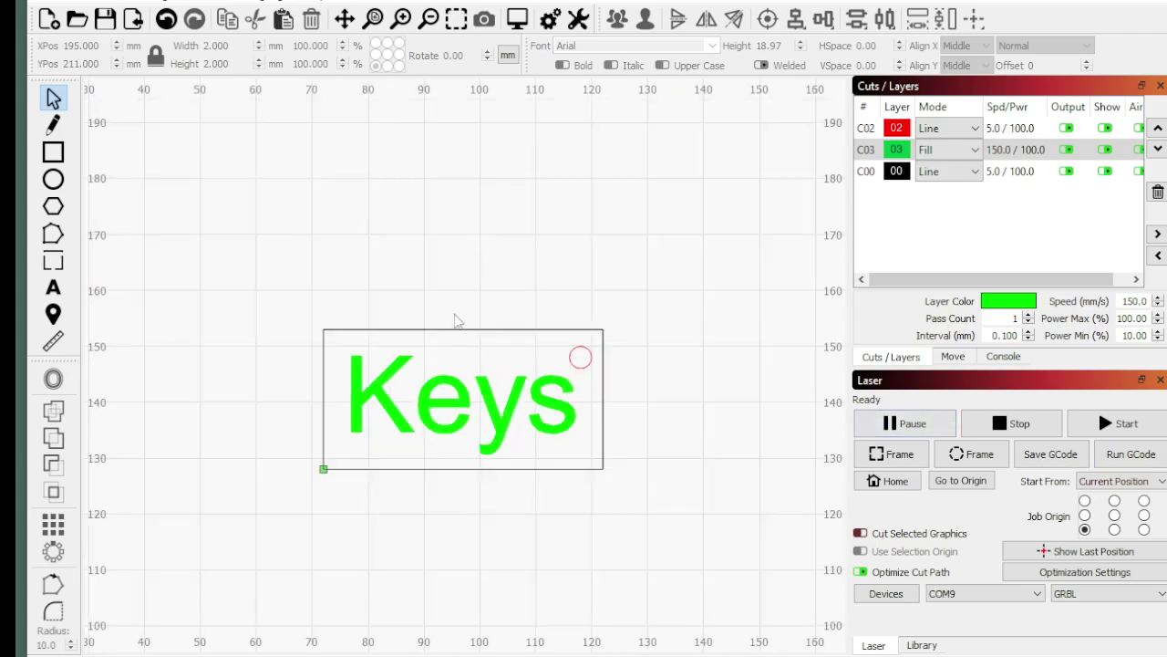
scroll(360, 450, "up", 3)
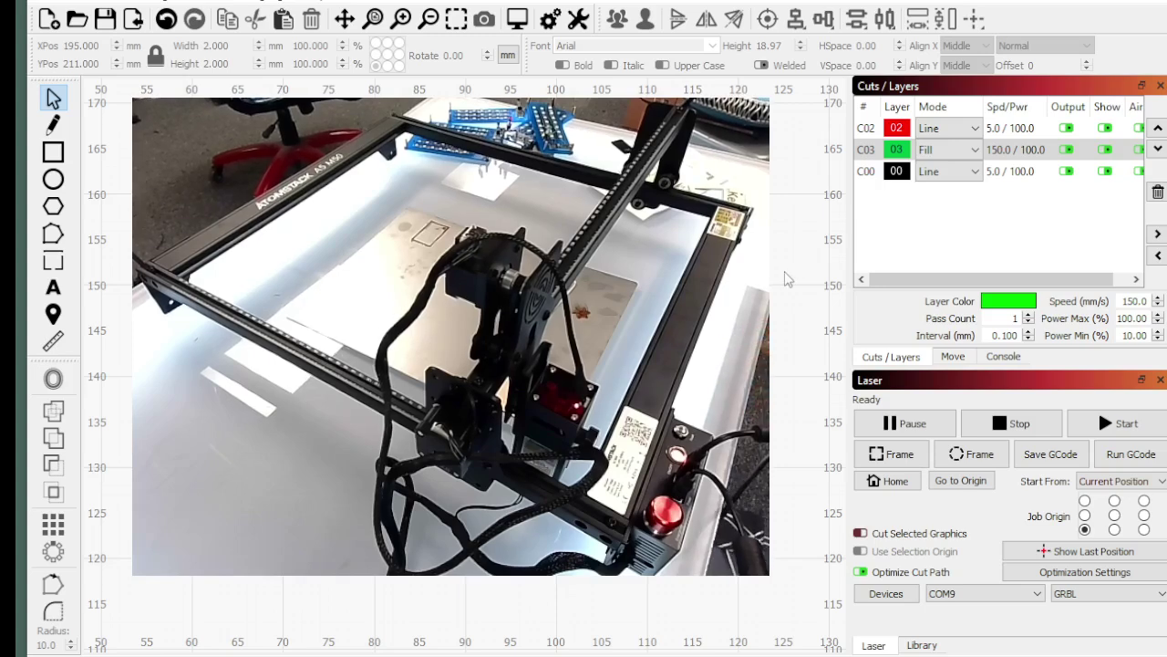
left_click(954, 356)
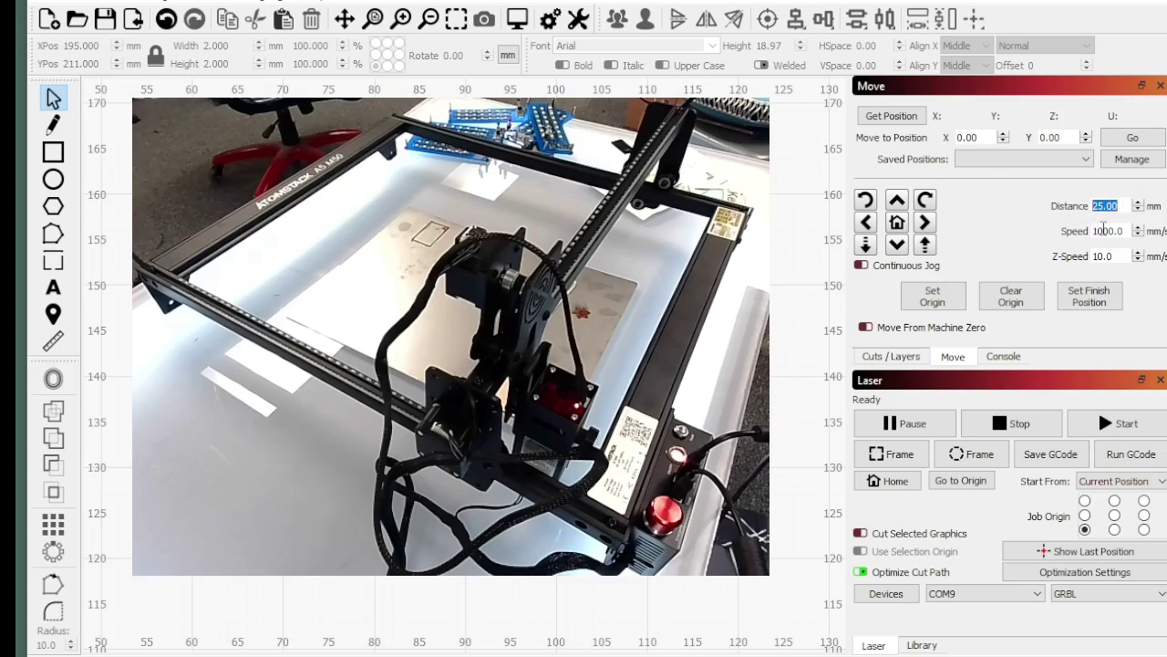
double_click(1109, 232)
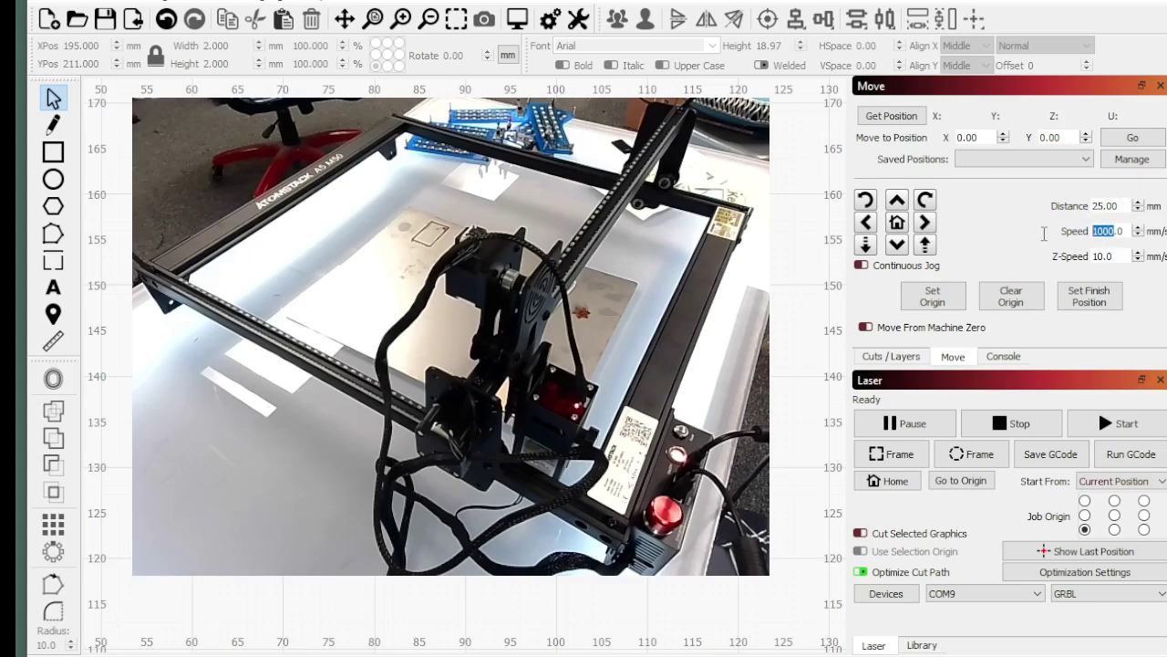
left_click(927, 222)
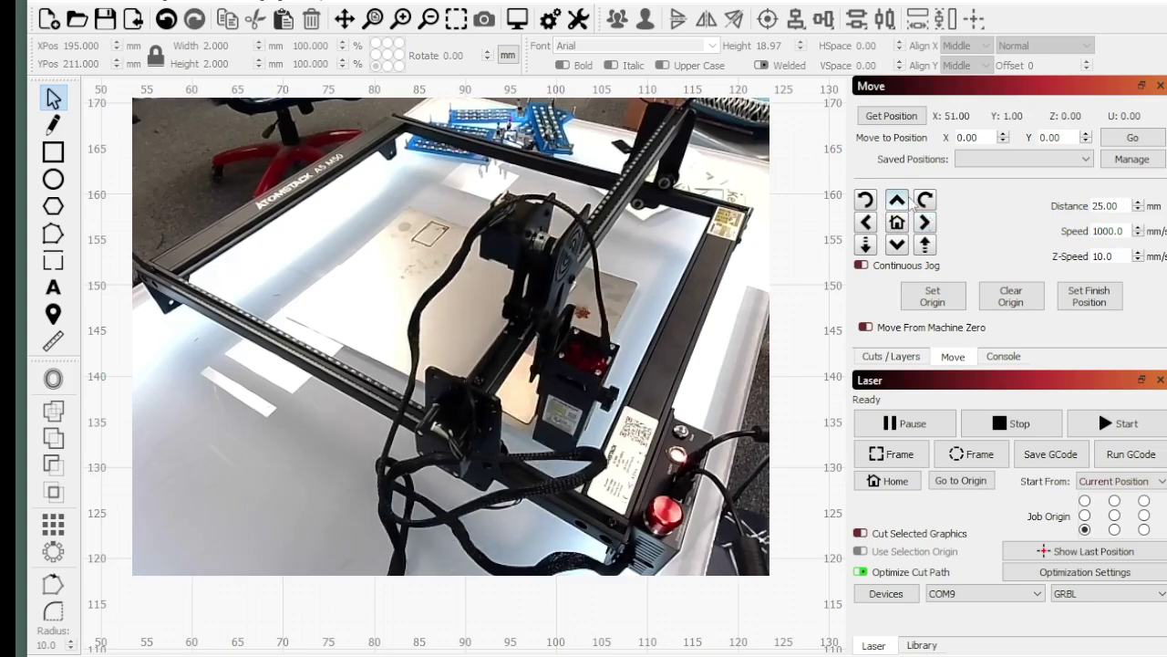
left_click(899, 202)
left_click(898, 201)
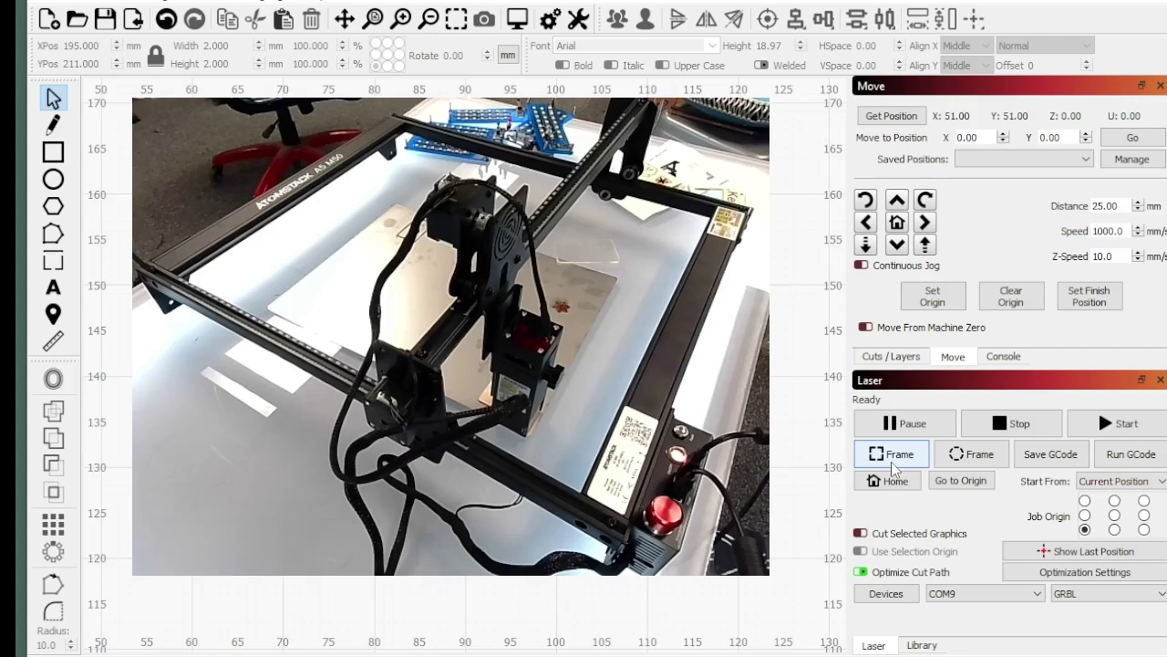
Frame the job boundary twice on the Atomstack, then start cutting the Keys tag
left_click(893, 467)
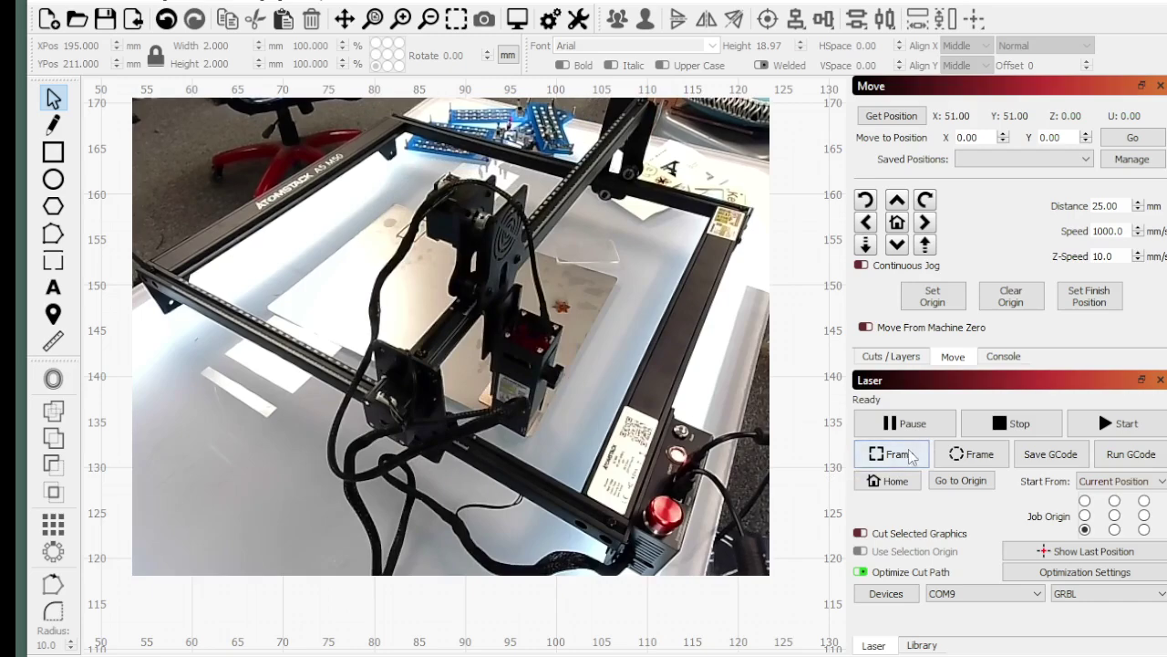
left_click(909, 457)
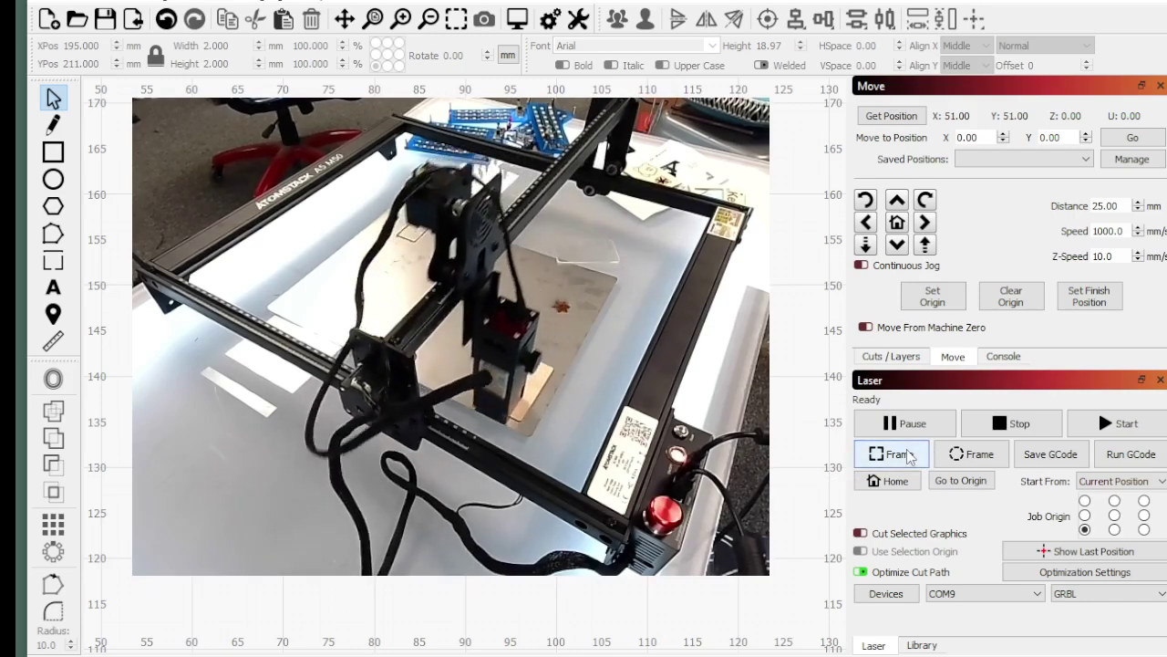
left_click(1115, 424)
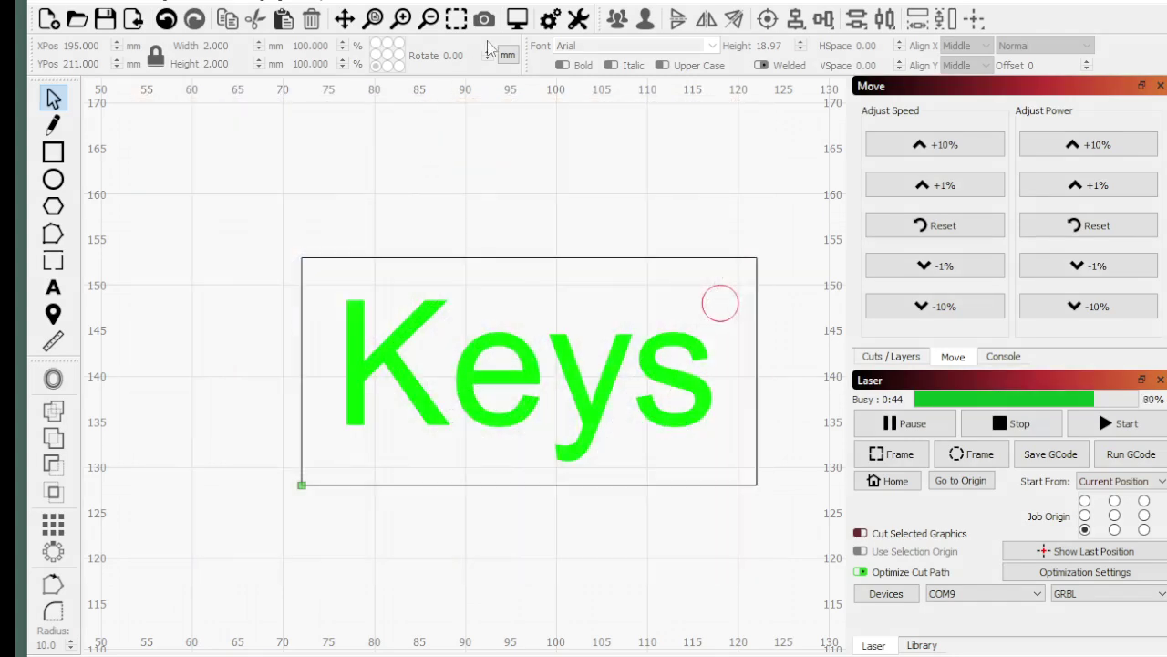
left_click(517, 18)
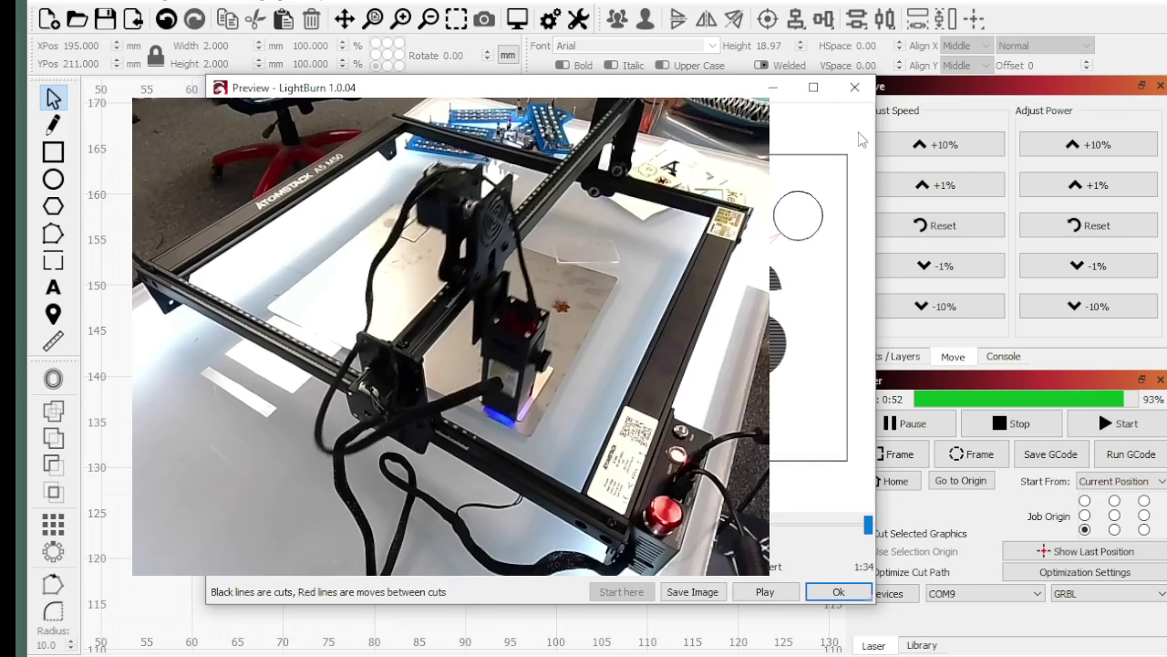
left_click(853, 87)
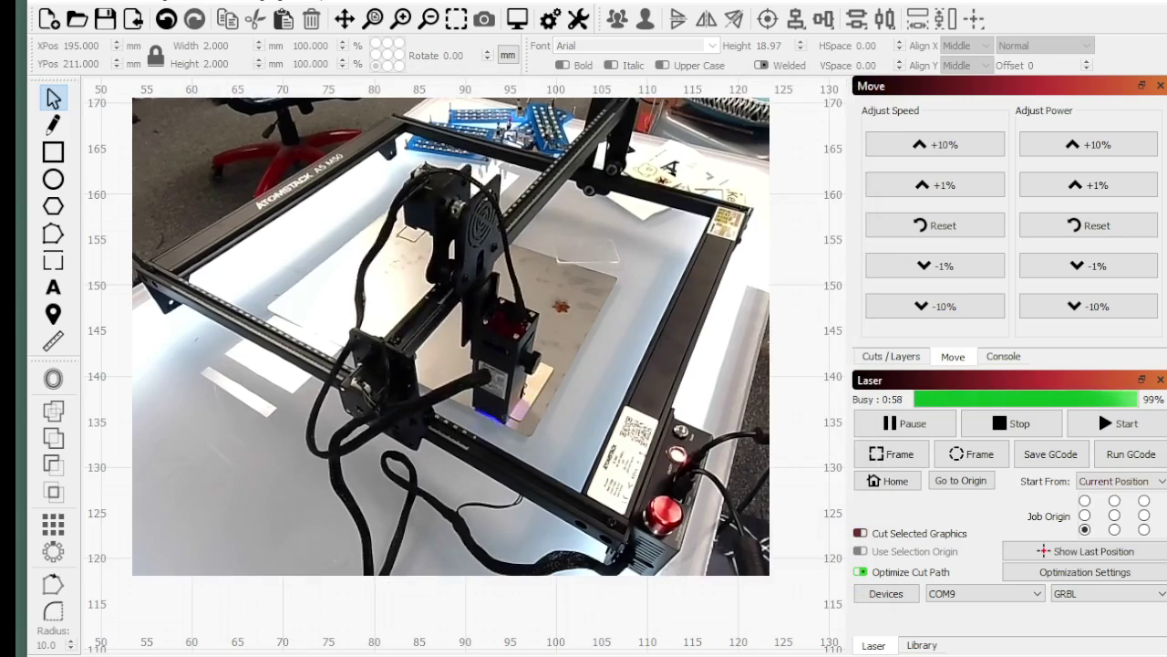
Choose the Corner Edit tool and lower its radius to 3.0 mm
scroll(447, 365, "down", 1)
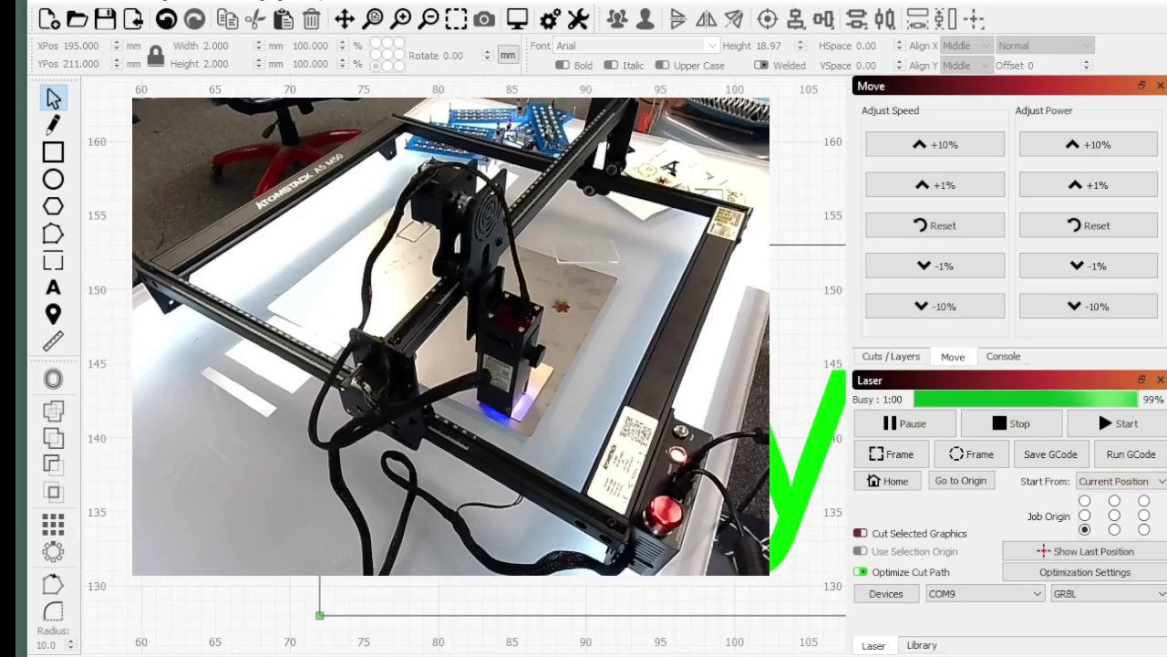
scroll(447, 365, "up", 2)
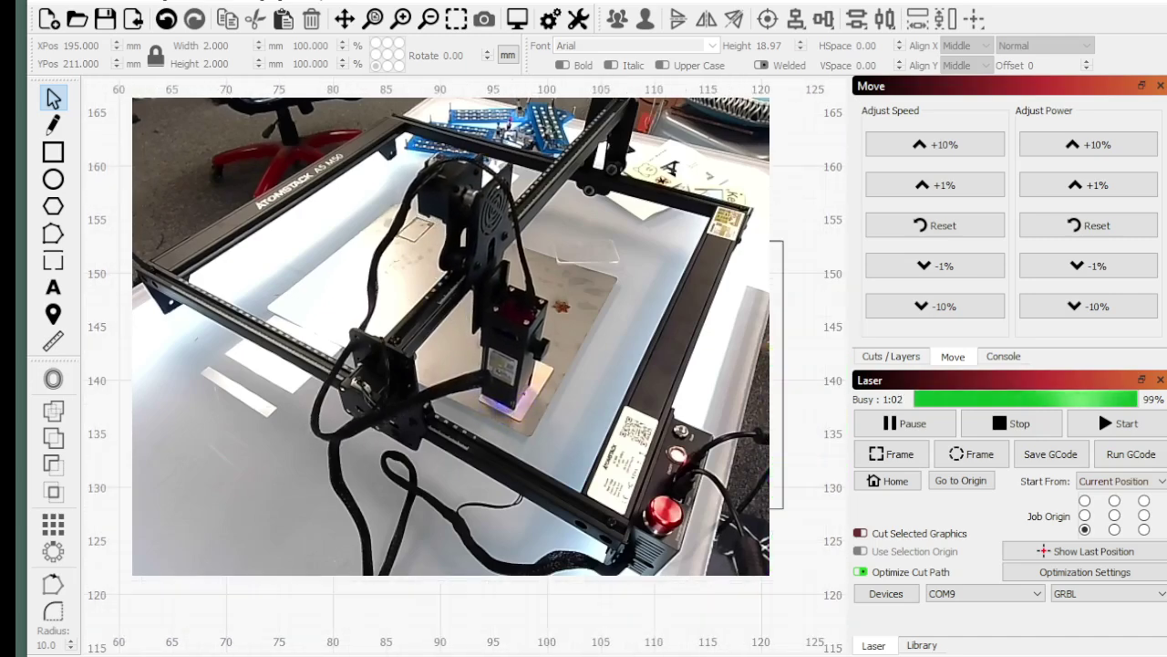
scroll(252, 247, "up", 2)
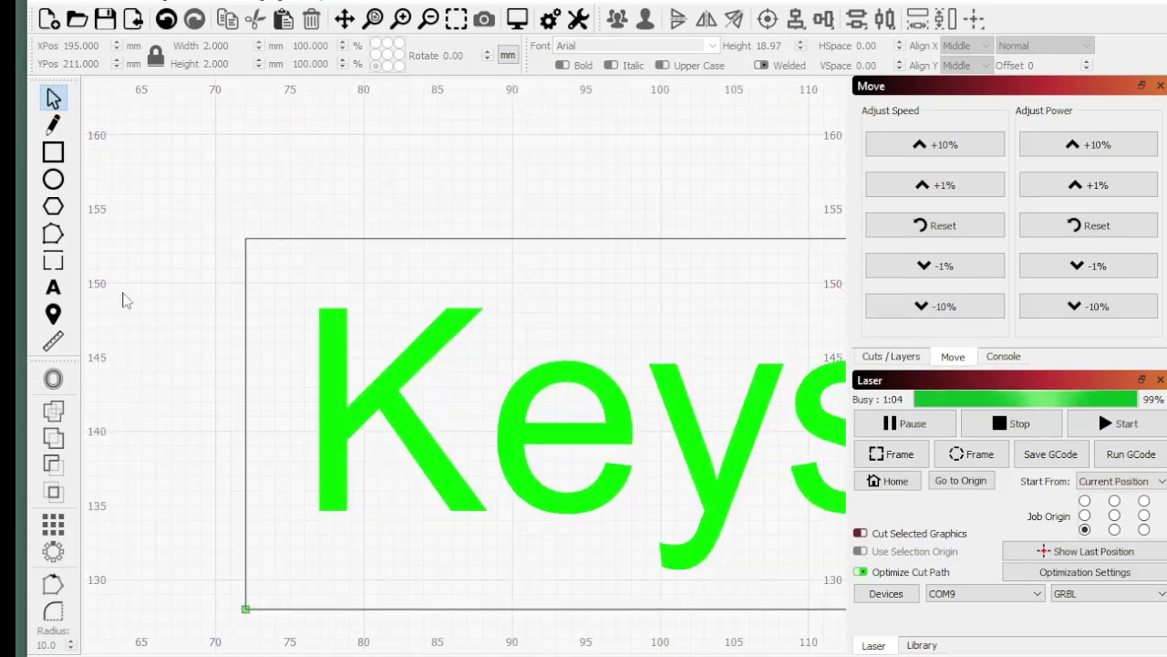
left_click(53, 612)
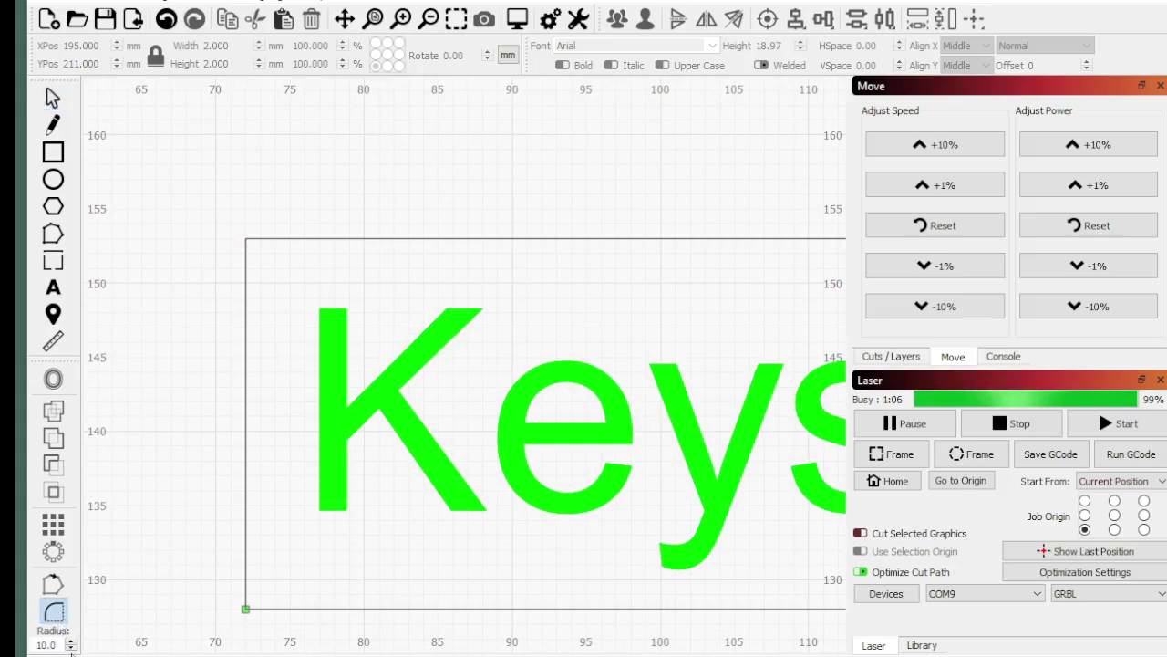
left_click(70, 648)
left_click(70, 648)
left_click(70, 647)
left_click(70, 648)
left_click(71, 648)
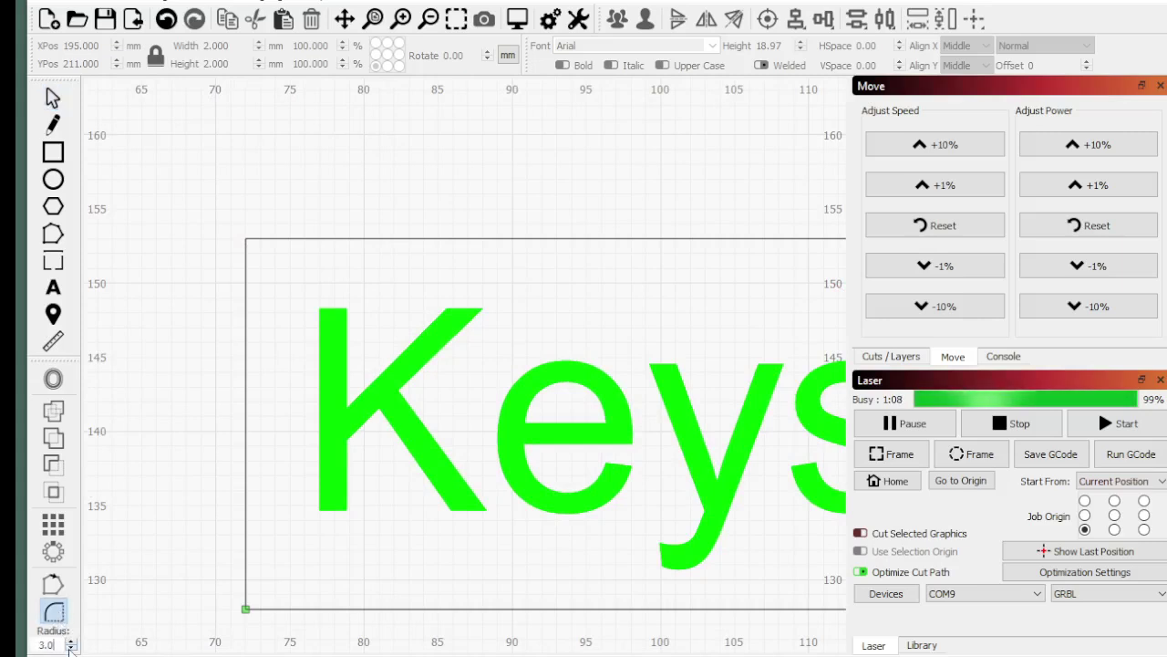
Round the outline rectangle's four corners, then return to the Select tool and deselect
left_click(250, 241)
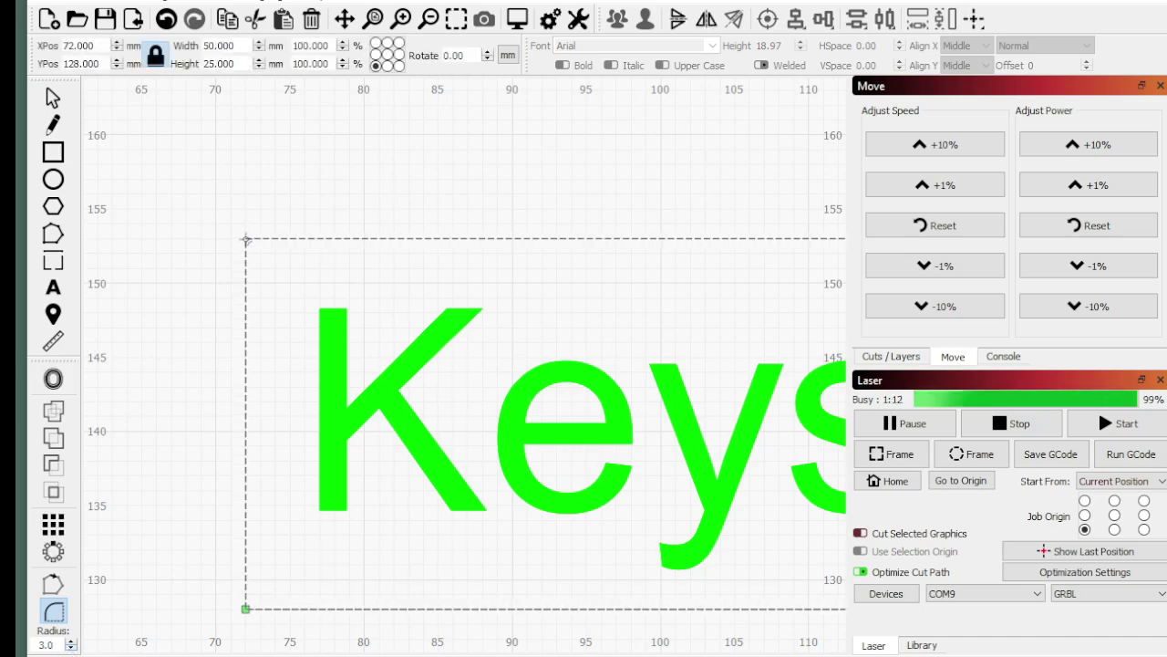
left_click(245, 239)
scroll(221, 287, "down", 4)
scroll(547, 263, "up", 3)
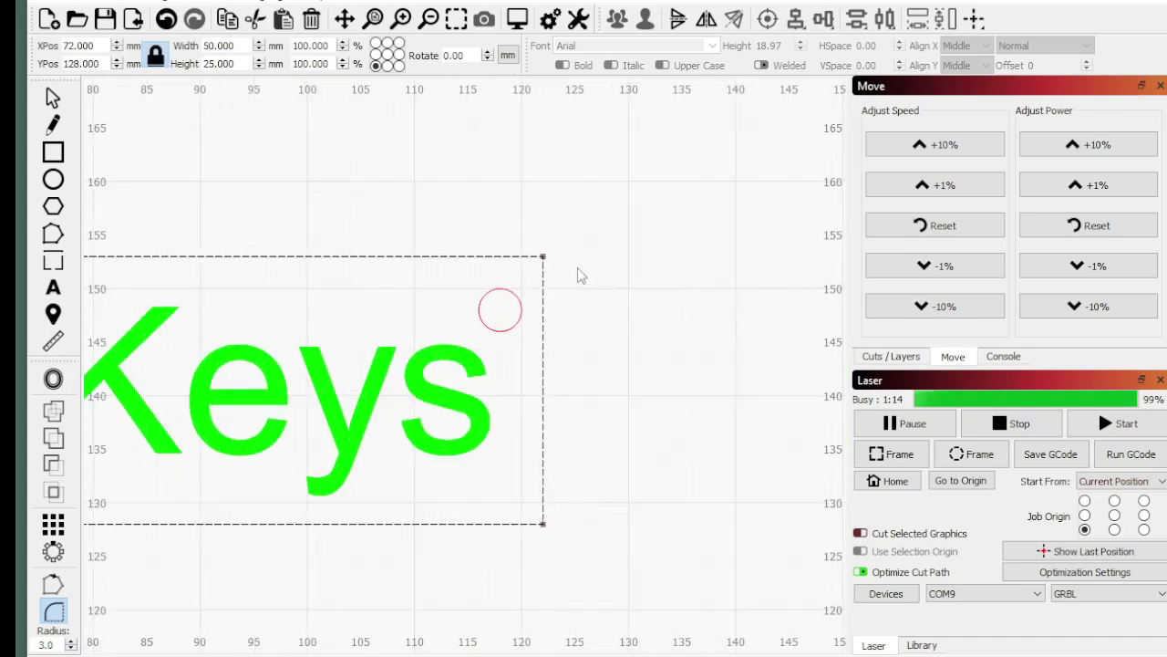
left_click(542, 258)
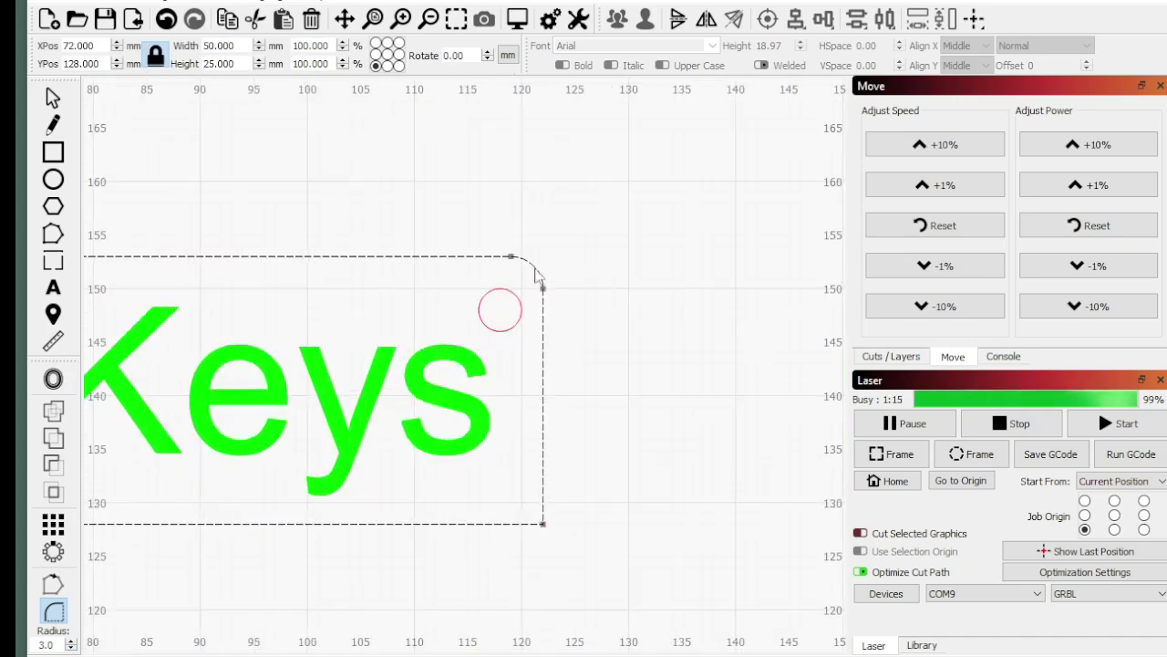
left_click(542, 525)
scroll(743, 506, "down", 3)
scroll(421, 518, "up", 2)
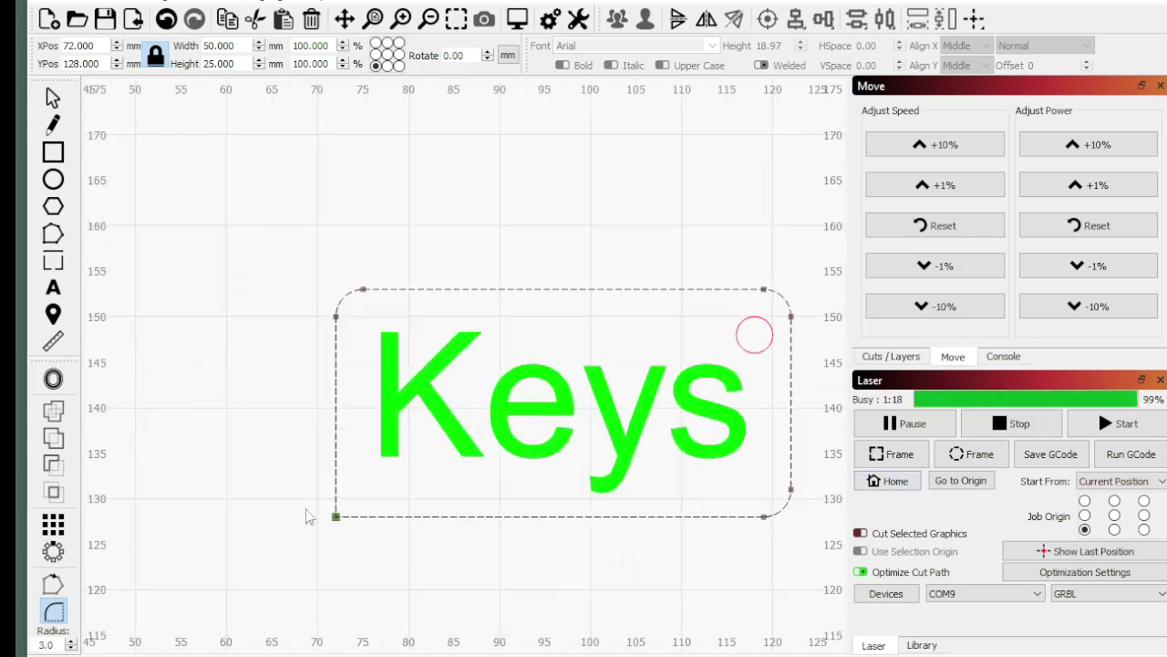
left_click(335, 516)
scroll(320, 492, "down", 2)
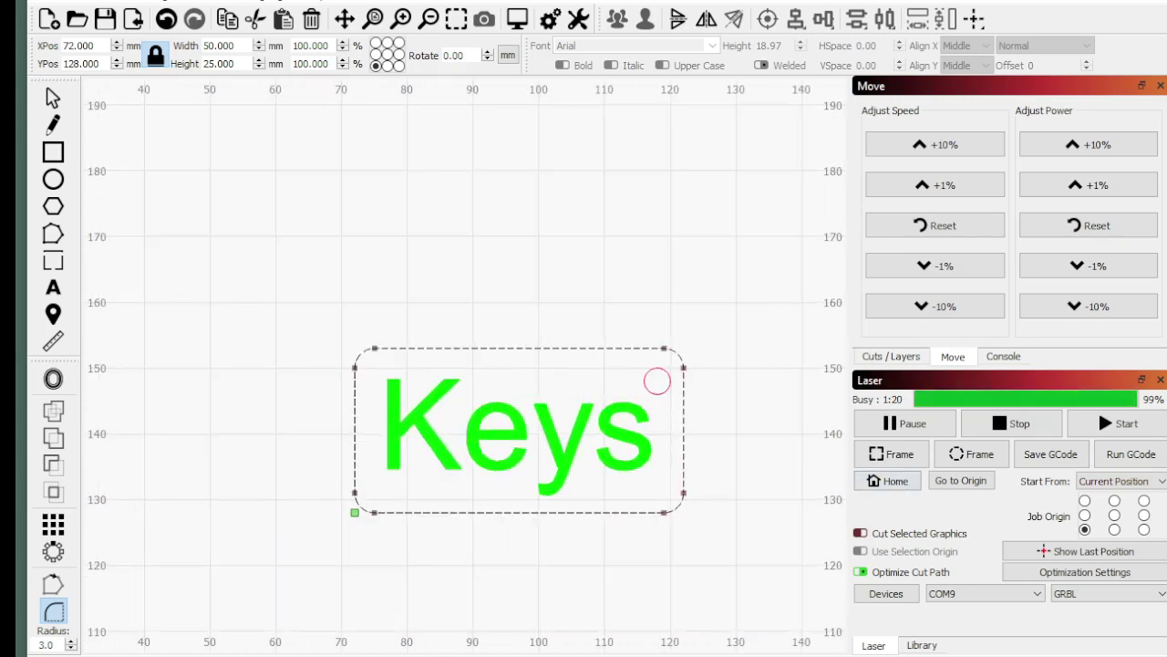
left_click(52, 98)
left_click(313, 279)
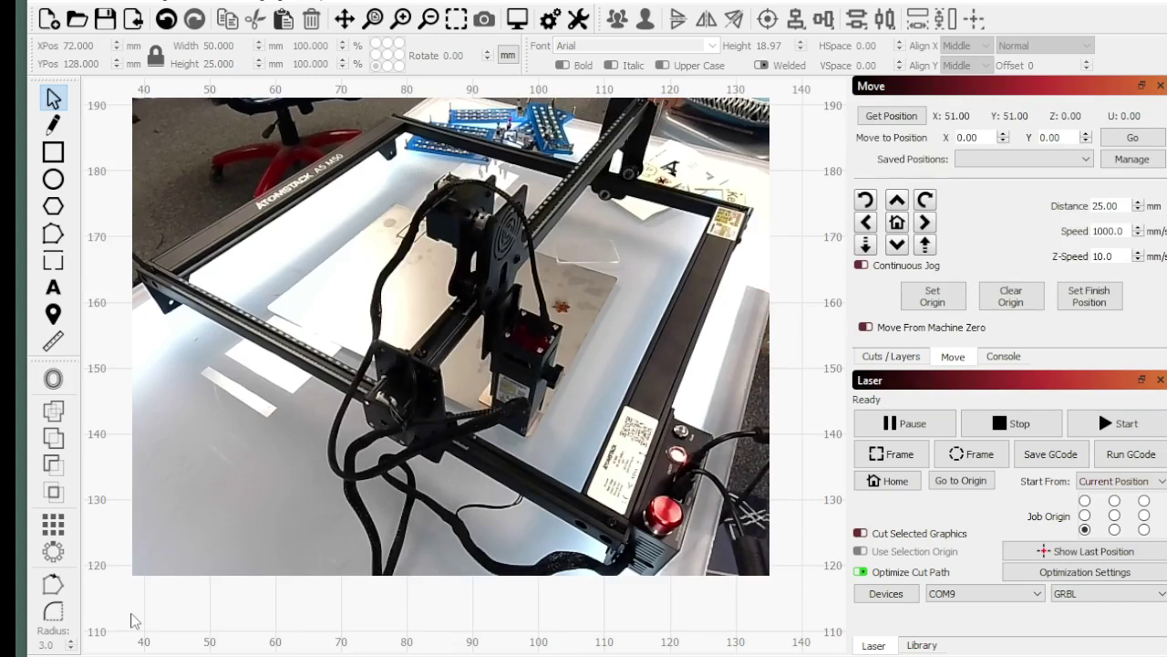
Jog the laser head back to Y 78.93 to uncover the engraved Keys tag
left_click(897, 203)
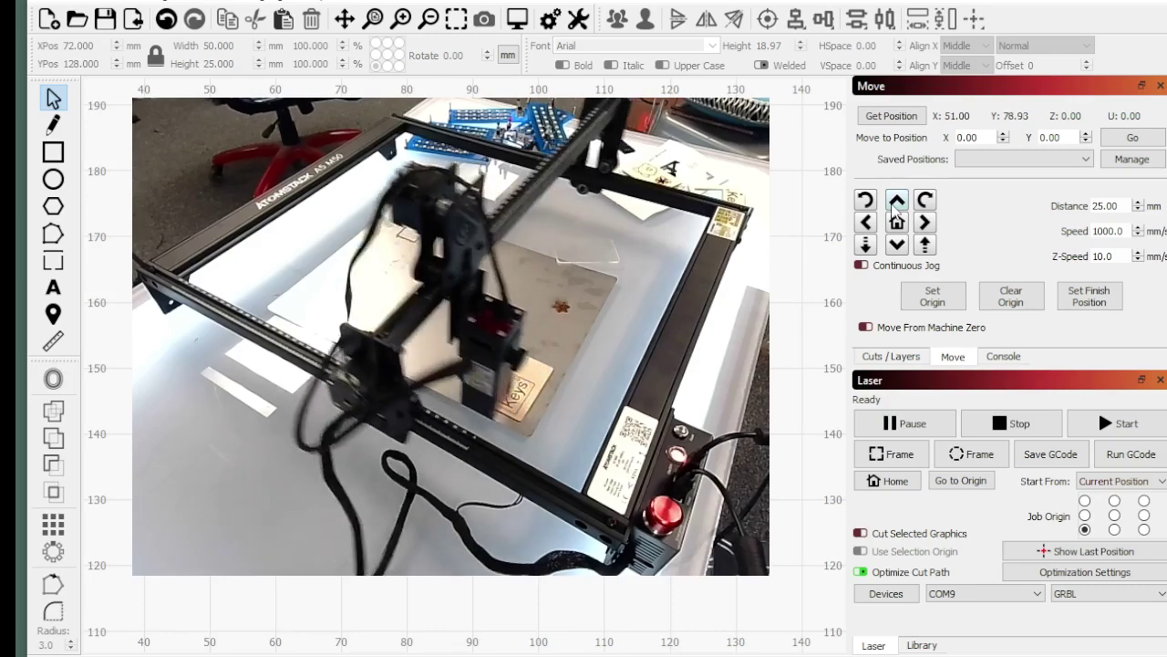